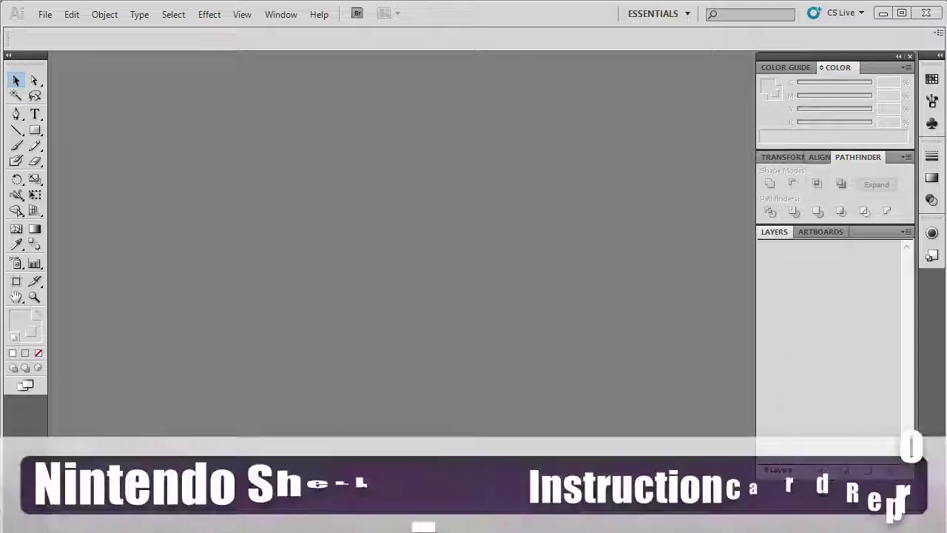
Open the recent document Sherrif.ai from the File menu's recent files
left_click(45, 15)
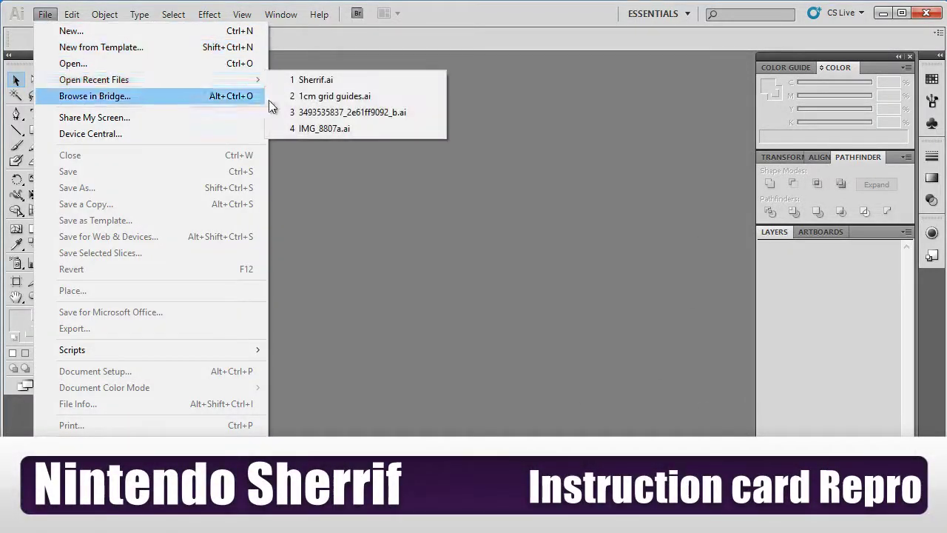
left_click(328, 82)
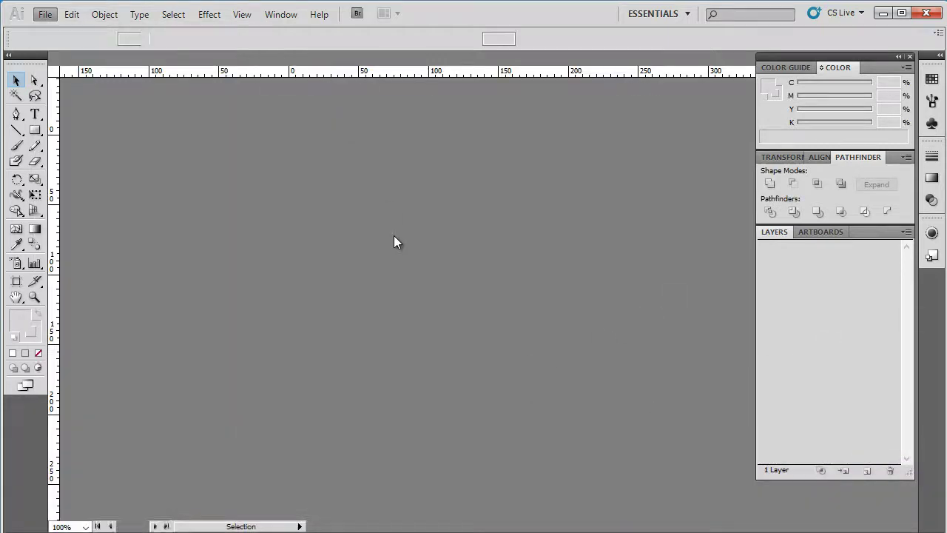
Place Screenshot008.jpg from Afbeeldingen > Screenshots onto the artboard
left_click(47, 15)
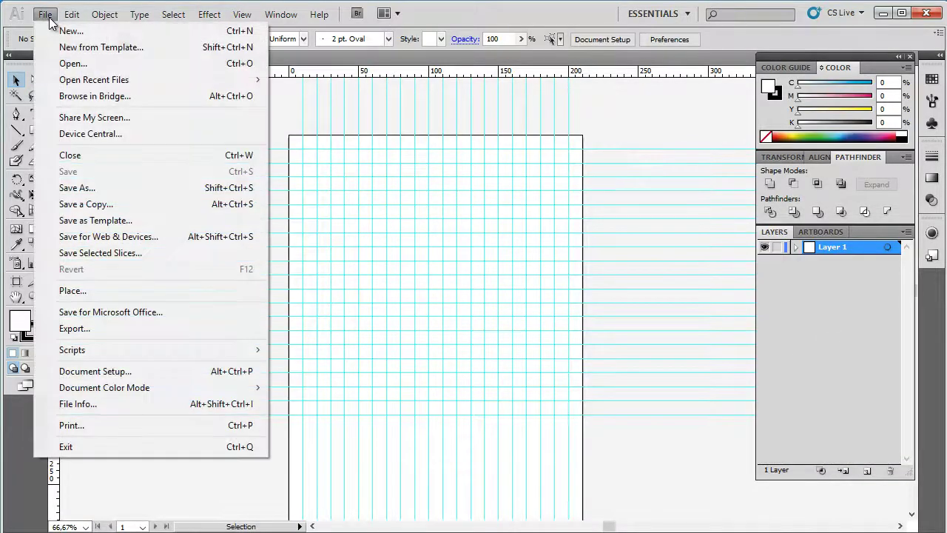
left_click(84, 290)
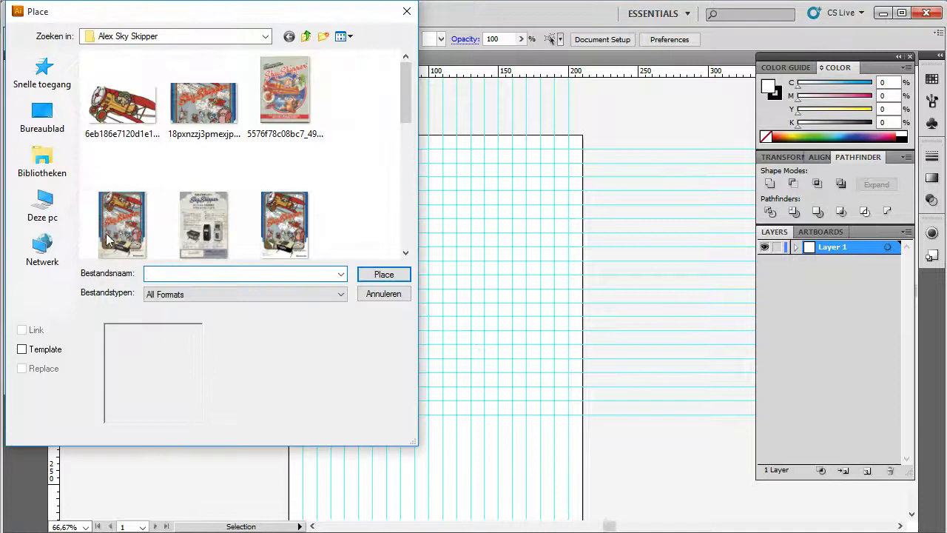
left_click(406, 254)
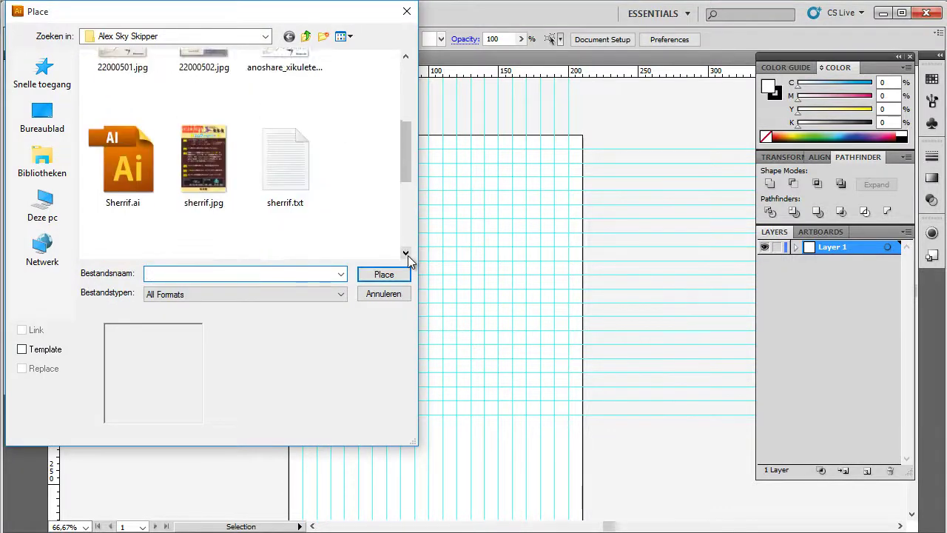
left_click(406, 253)
left_click(406, 253)
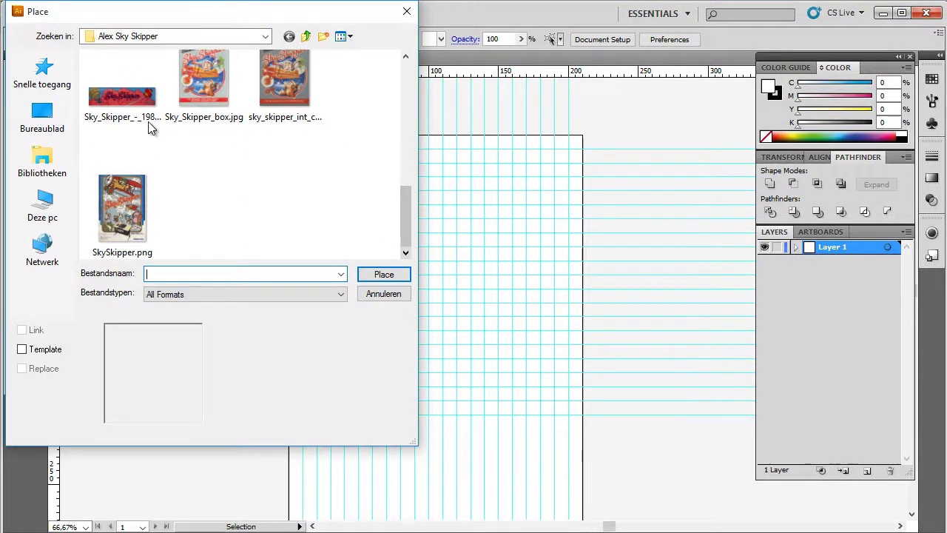
left_click(46, 165)
double_click(135, 65)
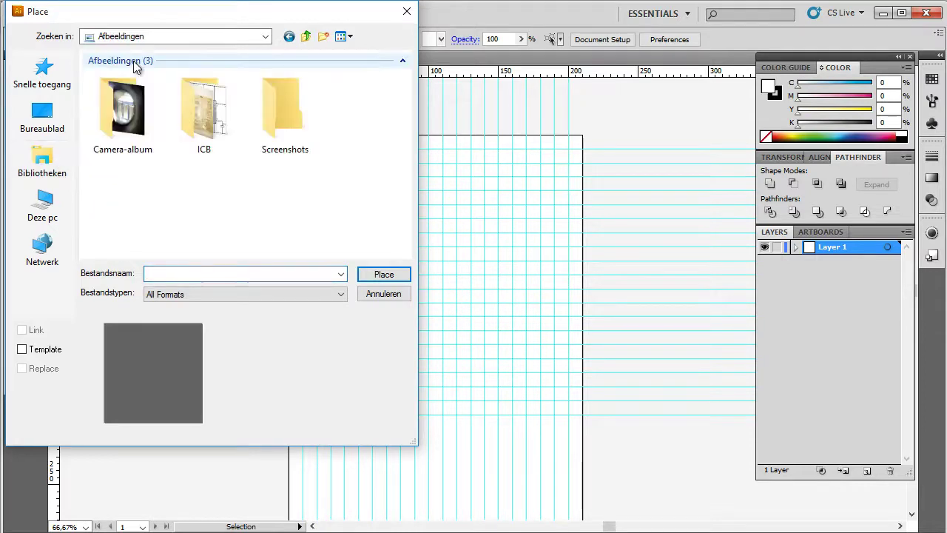
double_click(281, 111)
left_click(126, 121)
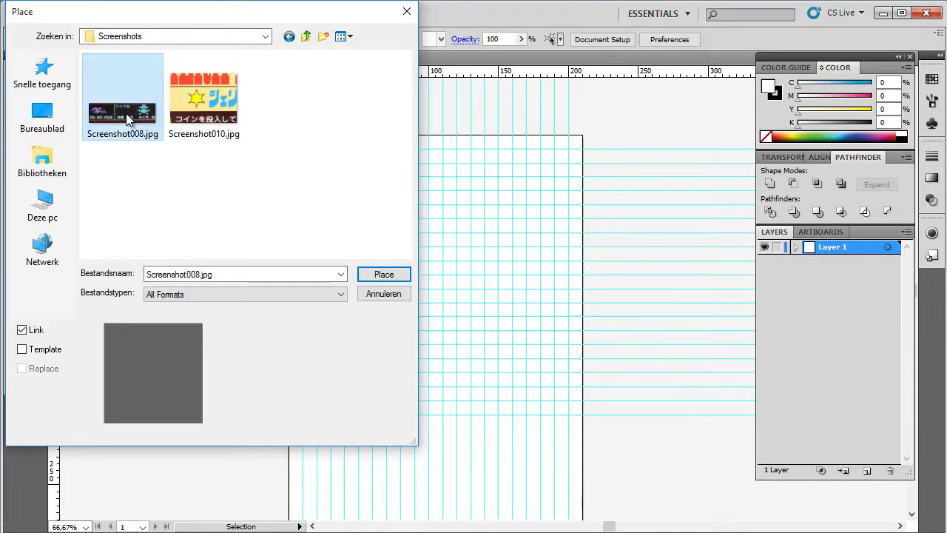
double_click(127, 120)
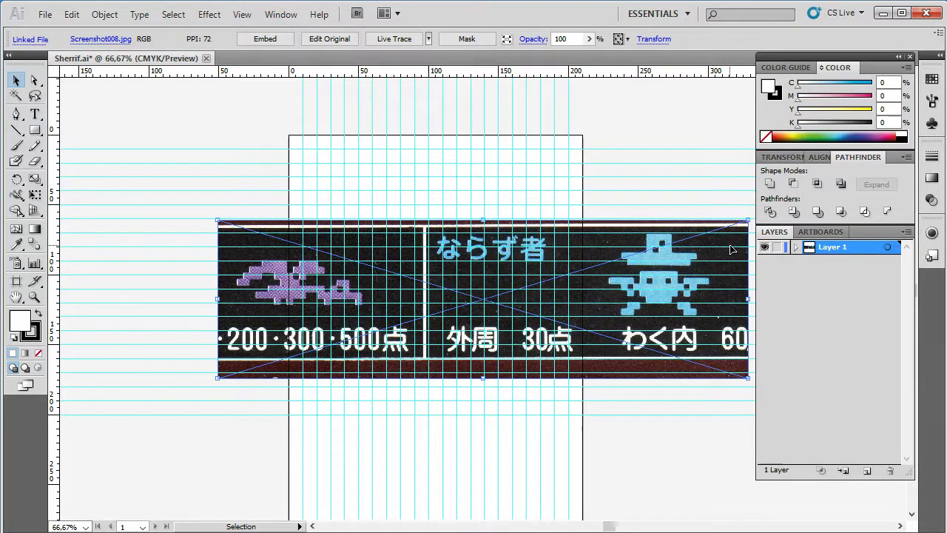
Move the linked screenshot into a new Layer 2, lock Layer 1, and shift the image up-right
left_click(795, 246)
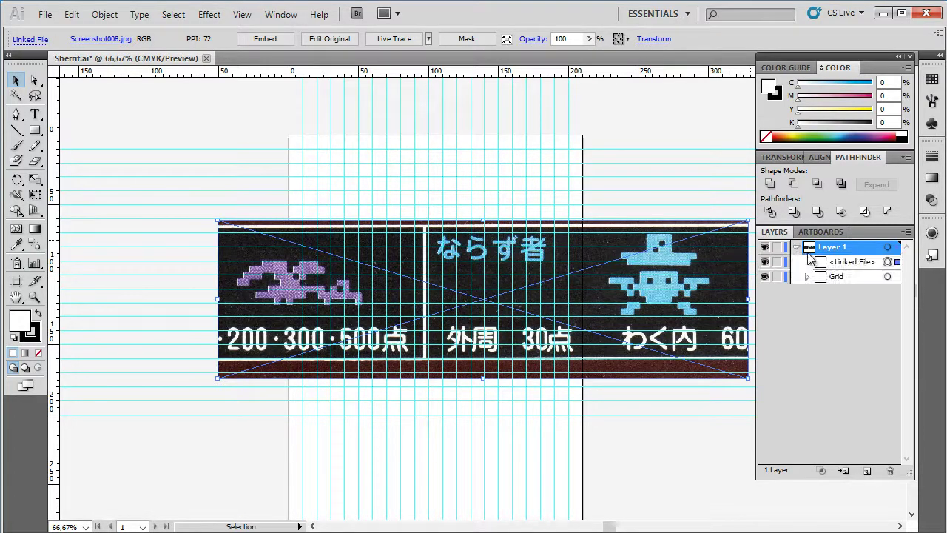
left_click(868, 470)
left_click_drag(862, 276, 861, 252)
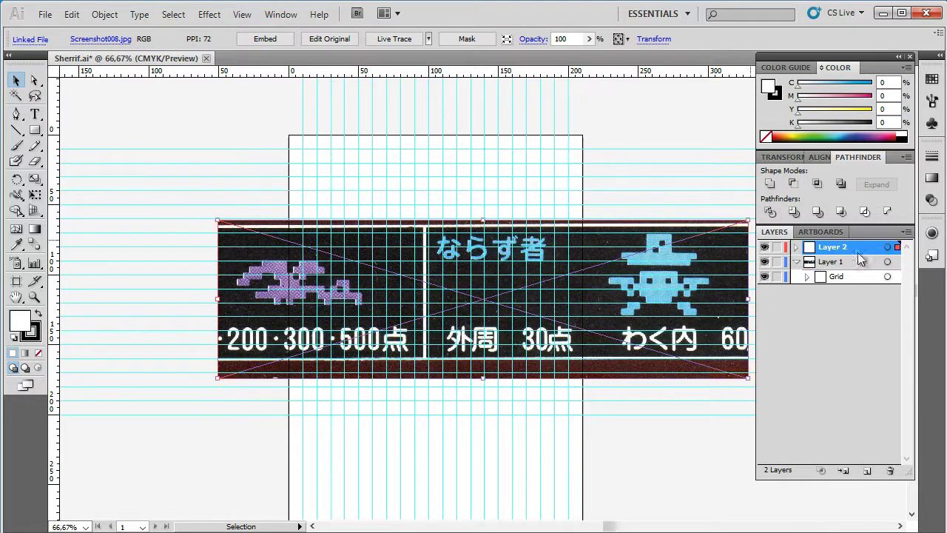
left_click(777, 261)
left_click_drag(366, 269, 412, 246)
Zoom in on the alien sprite and nudge the screenshot right and down
key("z")
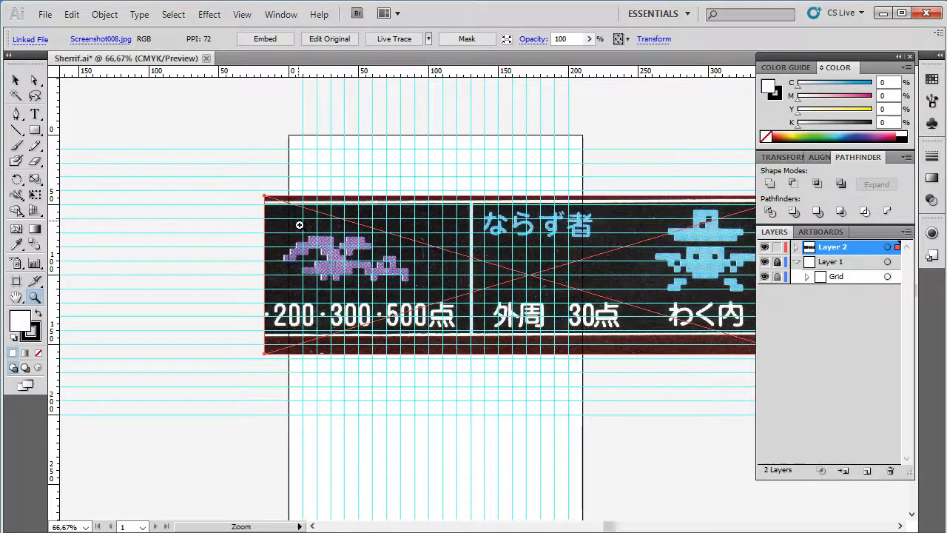
left_click_drag(296, 215, 362, 275)
left_click(359, 255, "alt")
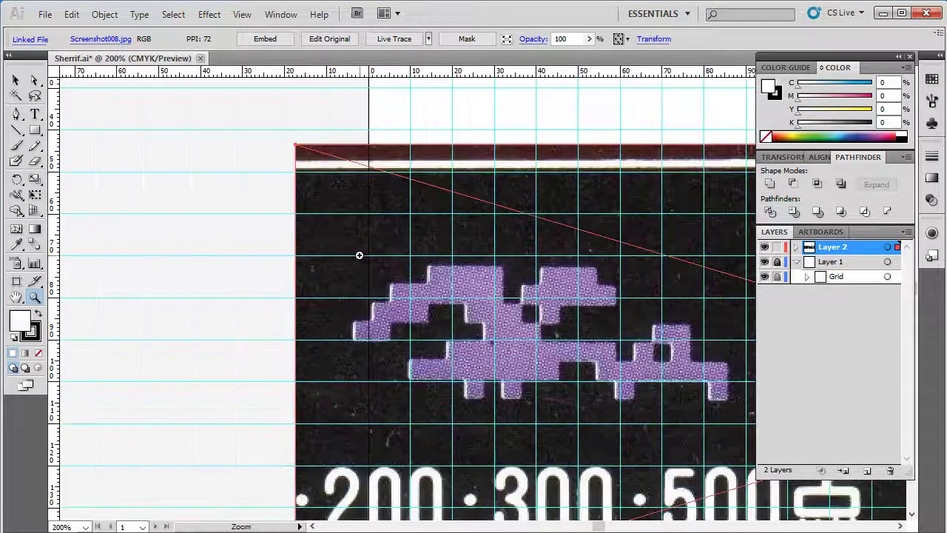
key("a")
left_click_drag(405, 336, 433, 332)
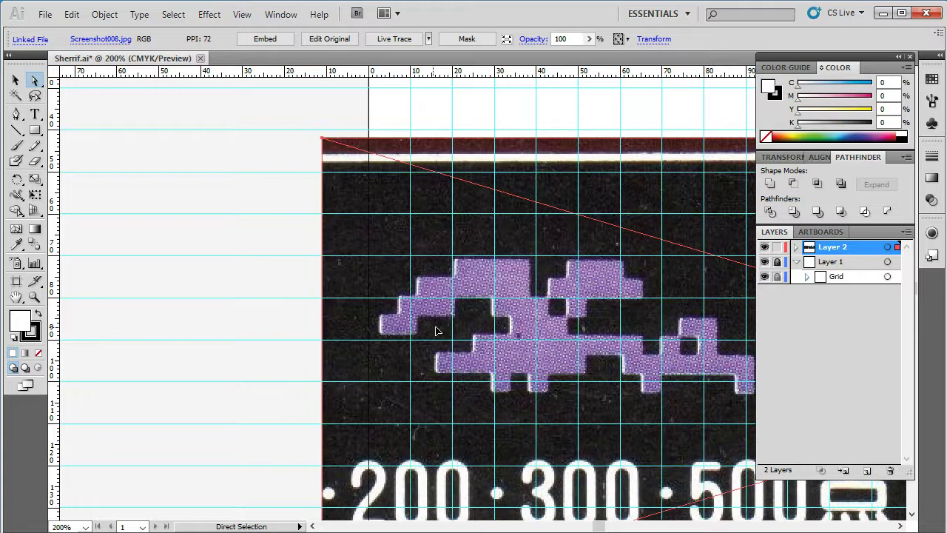
left_click_drag(434, 333, 472, 338)
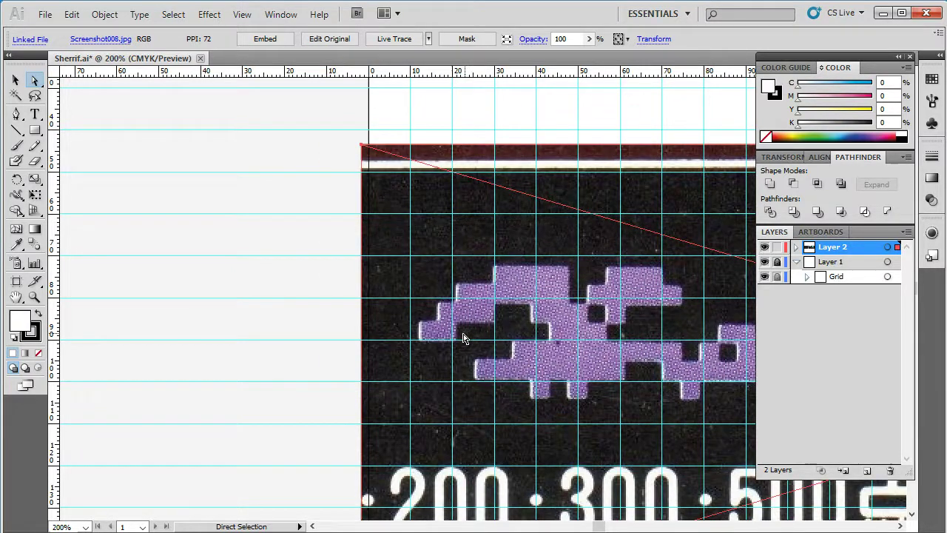
At 100% zoom, enlarge the screenshot from its top-left corner and move it into place
key("ctrl+minus")
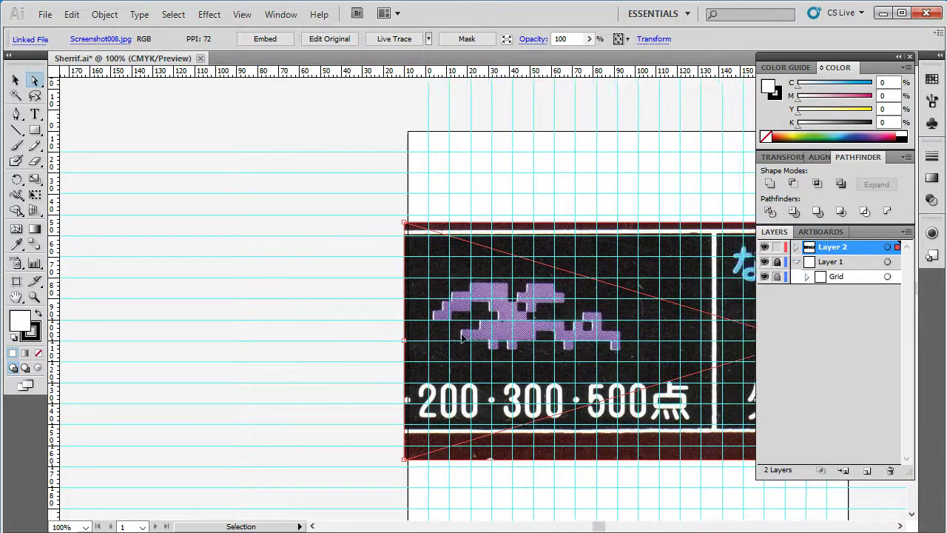
scroll(463, 337, "right", 4)
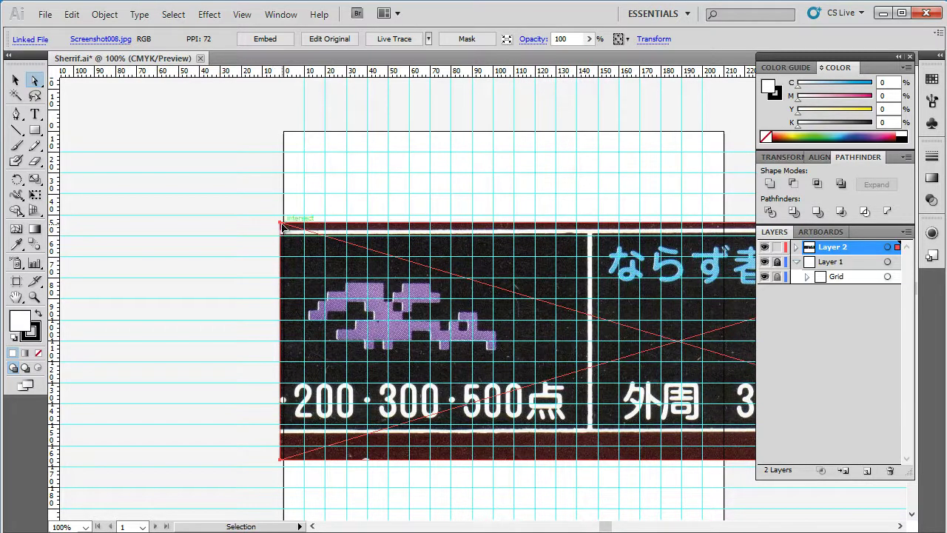
left_click_drag(280, 225, 137, 99)
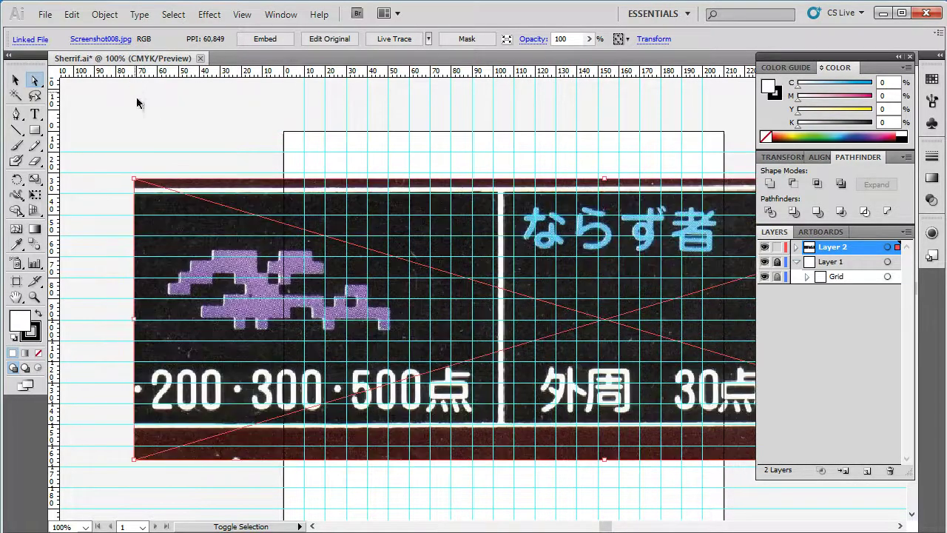
mouse_move(333, 311)
left_mouse_down()
mouse_move(481, 330)
mouse_move(457, 324)
left_mouse_up()
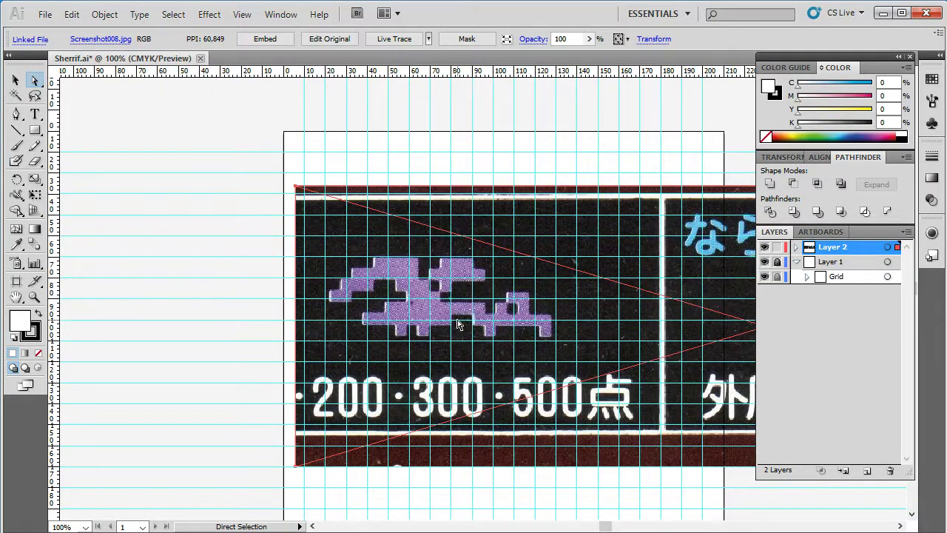
scroll(457, 324, "right", 3)
scroll(456, 322, "right", 1)
scroll(455, 319, "right", 1)
scroll(454, 319, "right", 1)
scroll(453, 318, "right", 3)
scroll(453, 319, "left", 1)
scroll(453, 320, "left", 2)
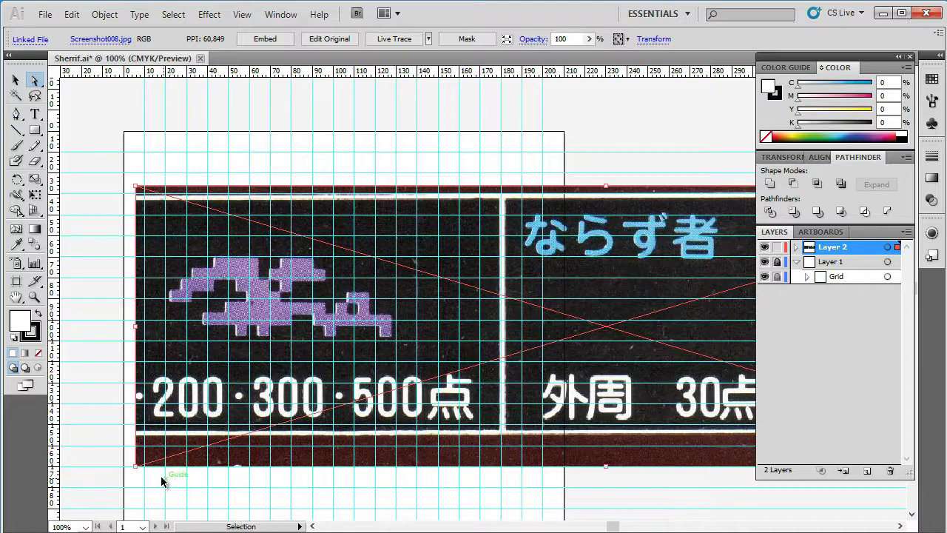
Enlarge the screenshot from its corner, move it right, and nudge it right and up
mouse_move(136, 467)
left_mouse_down()
mouse_move(63, 405)
mouse_move(69, 247)
left_mouse_up()
scroll(378, 333, "up", 5)
scroll(355, 385, "up", 3)
left_click_drag(319, 305, 633, 307)
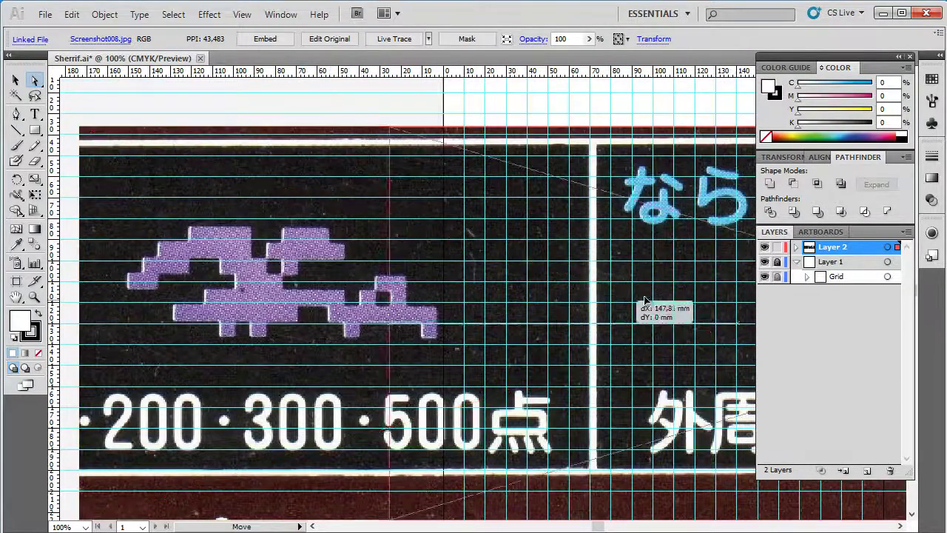
key("Right")
key("Right")
key("Right")
key("Right")
key("Right")
key("Right")
key("Right")
key("Right")
key("Right")
key("Right")
key("Right")
key("Right")
key("Up")
key("Up")
key("Up")
key("Up")
key("Up")
key("Up")
key("Up")
key("Up")
key("Right")
key("Right")
key("Right")
key("Right")
key("Right")
key("Right")
key("Right")
key("Right")
key("Right")
key("Right")
key("Right")
key("Right")
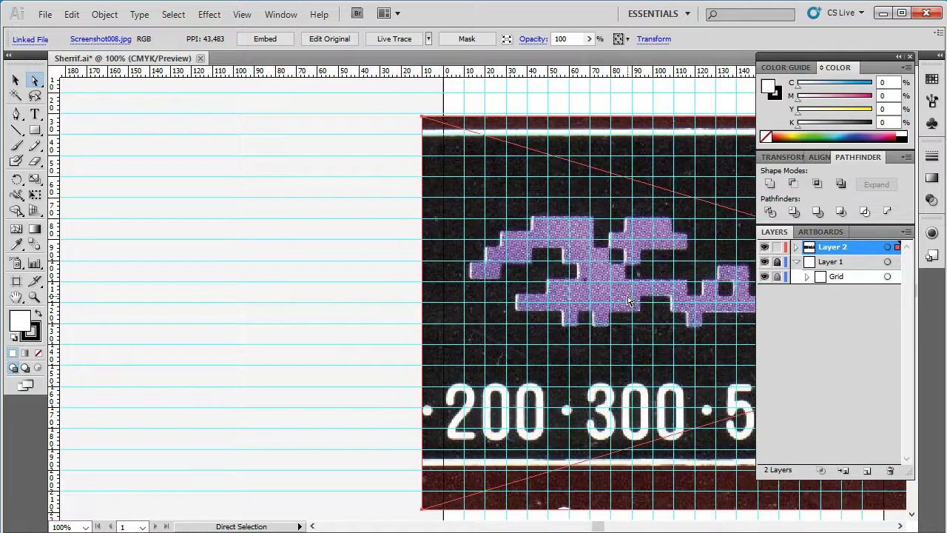
Rescale the screenshot to about 37.83 PPI, align it to the grid, and zoom out to 50%
scroll(628, 300, "down", 2)
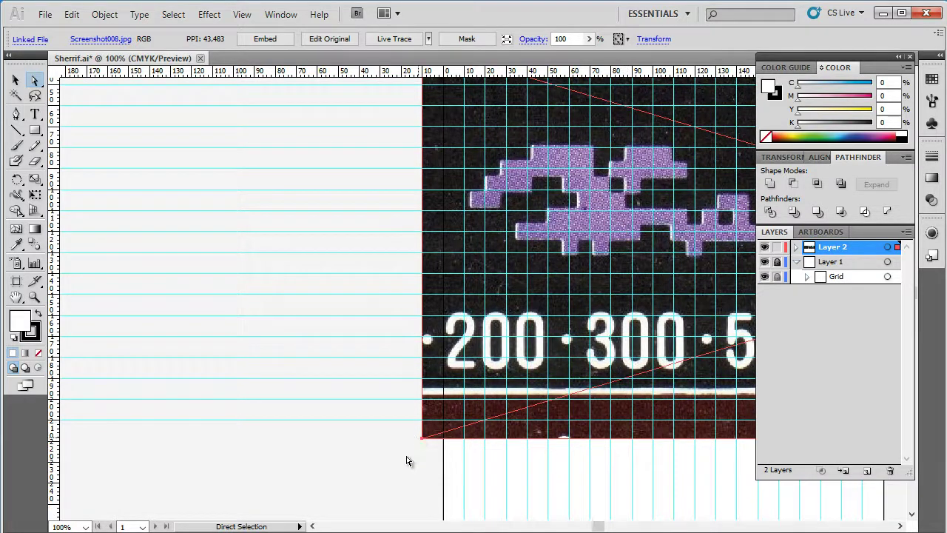
left_click_drag(421, 438, 353, 489)
scroll(452, 376, "up", 5)
mouse_move(555, 317)
left_mouse_down()
mouse_move(582, 321)
mouse_move(605, 298)
mouse_move(596, 302)
left_mouse_up()
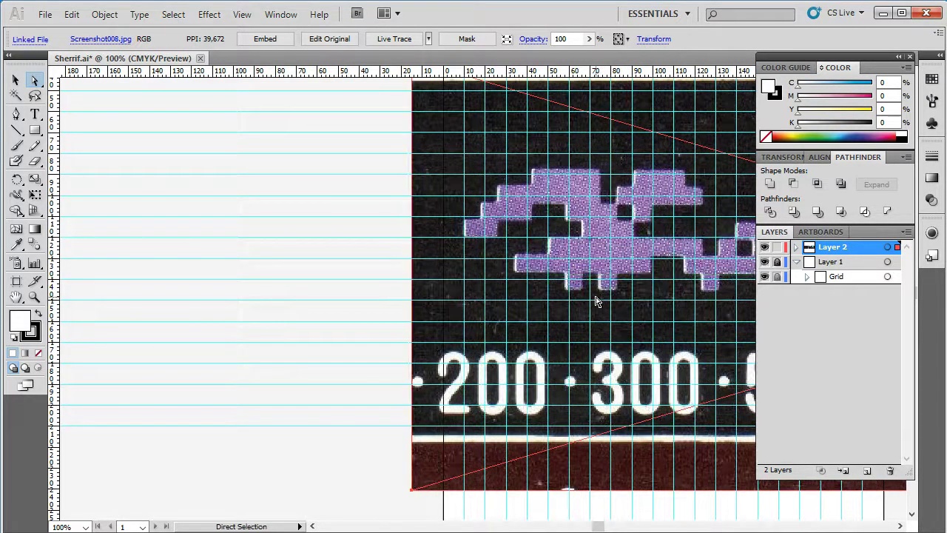
mouse_move(411, 489)
left_mouse_down()
mouse_move(334, 524)
mouse_move(345, 448)
left_mouse_up()
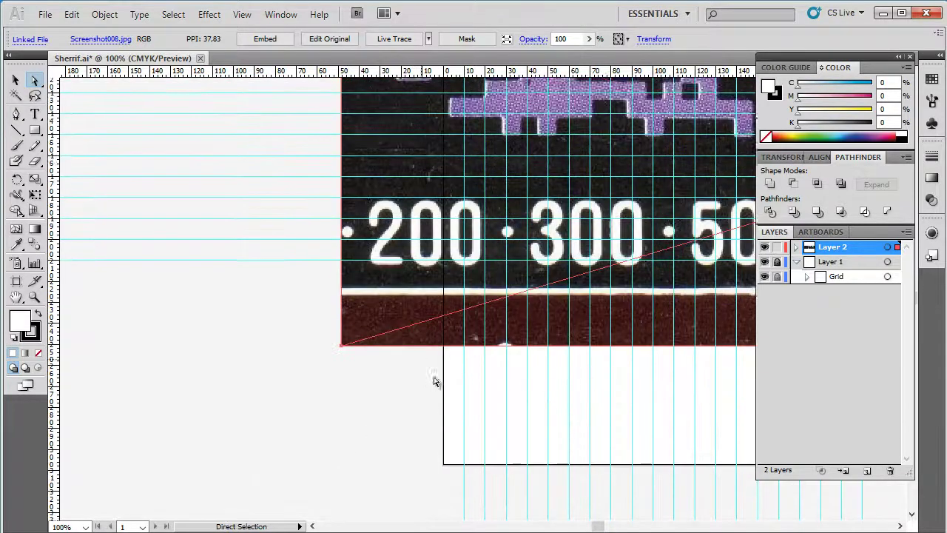
left_click_drag(436, 379, 486, 329)
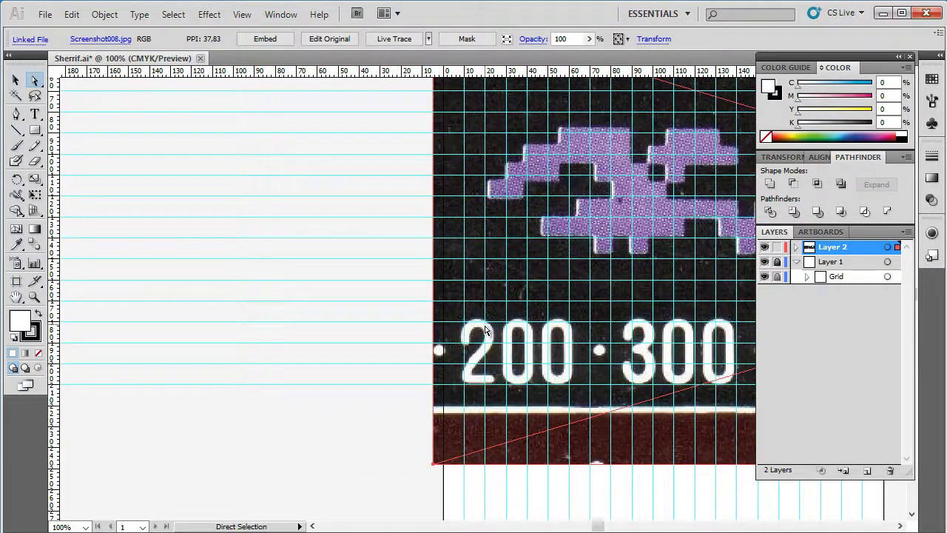
key("shift+Up")
key("Down")
key("Down")
key("Down")
key("Down")
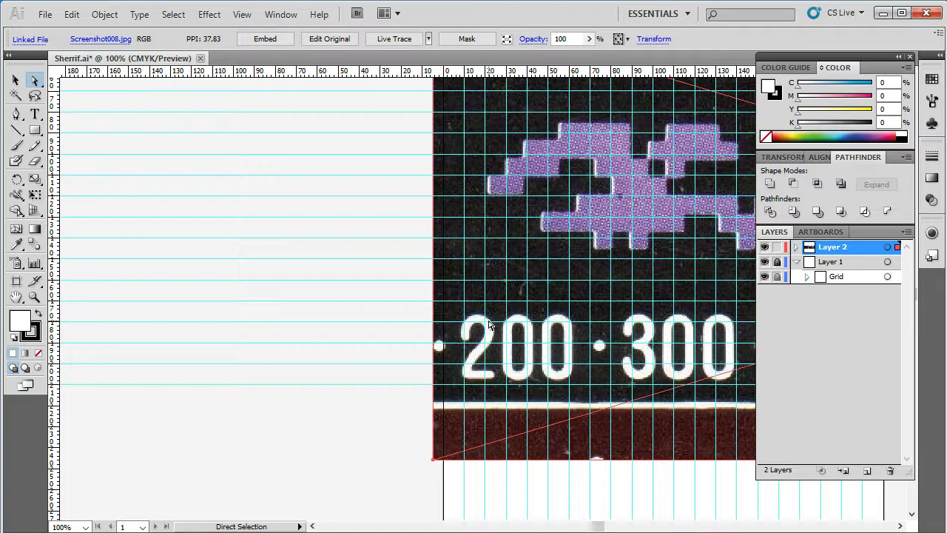
key("ctrl+minus")
key("ctrl+minus")
Scale the screenshot up from its top-right corner to about 31.92 PPI
scroll(503, 307, "right", 5)
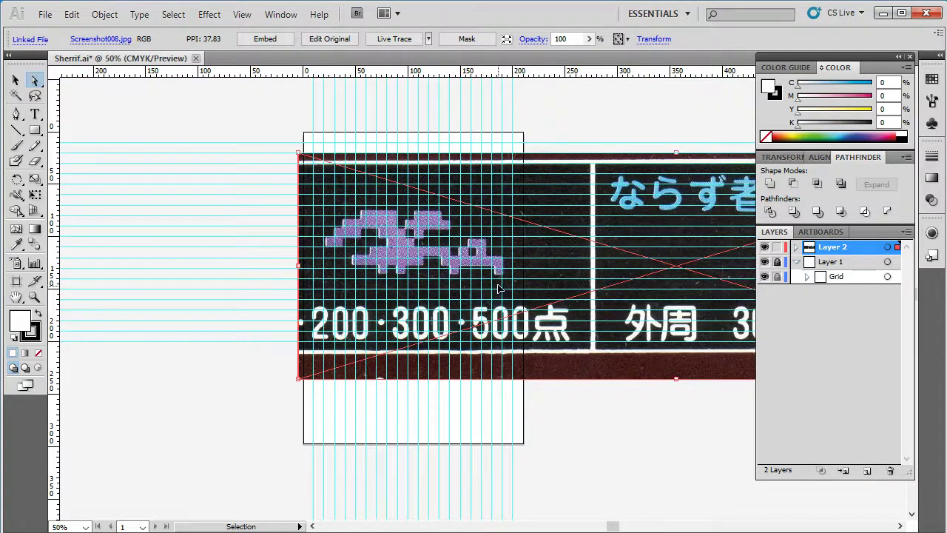
scroll(518, 296, "right", 5)
scroll(521, 291, "right", 5)
scroll(521, 291, "right", 5)
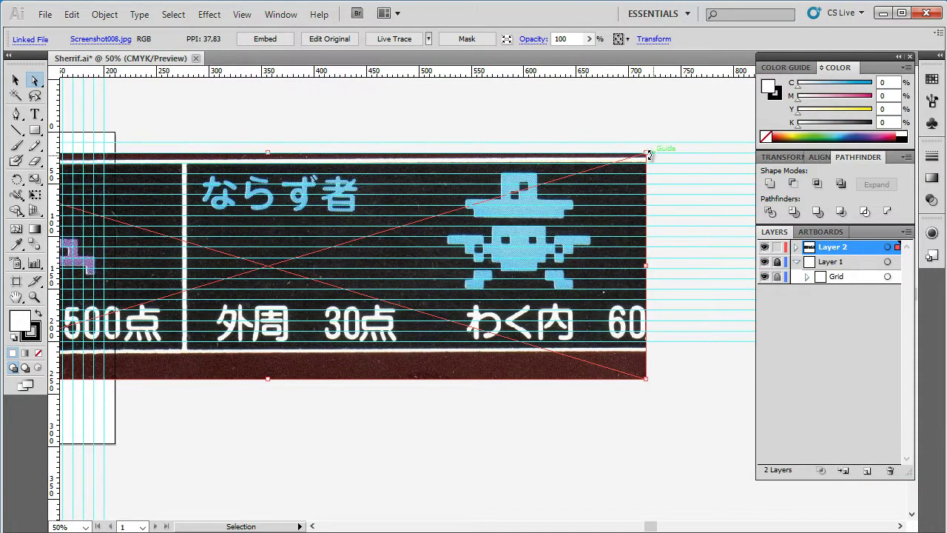
key("ctrl")
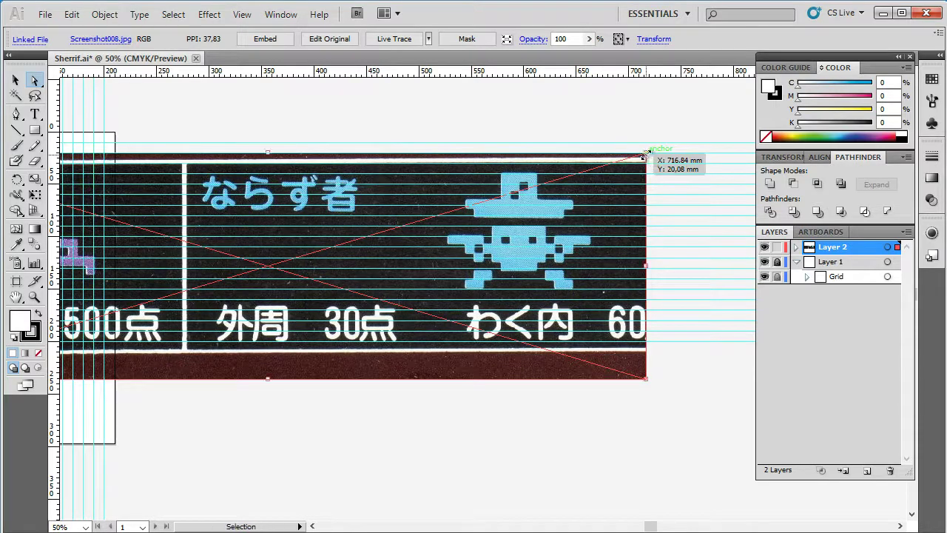
left_click_drag(645, 155, 787, 111)
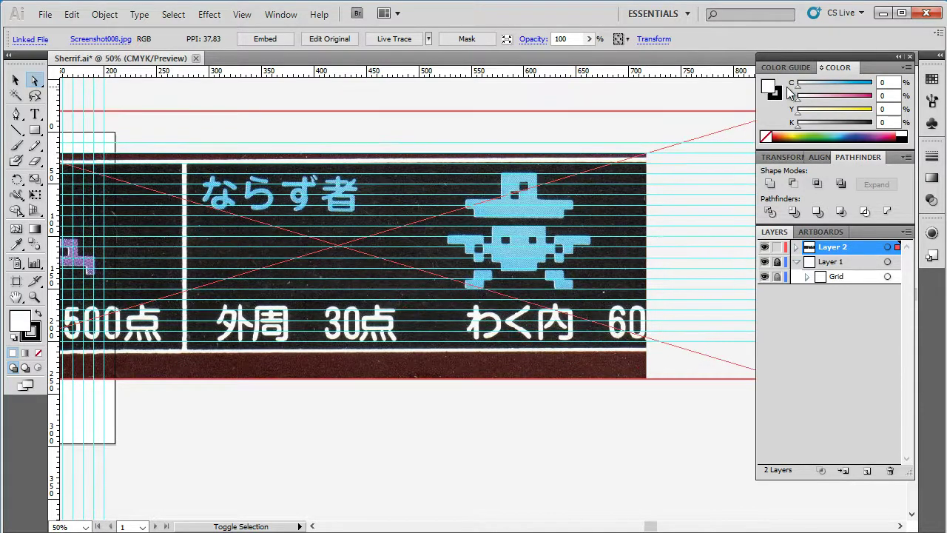
scroll(381, 249, "left", 3)
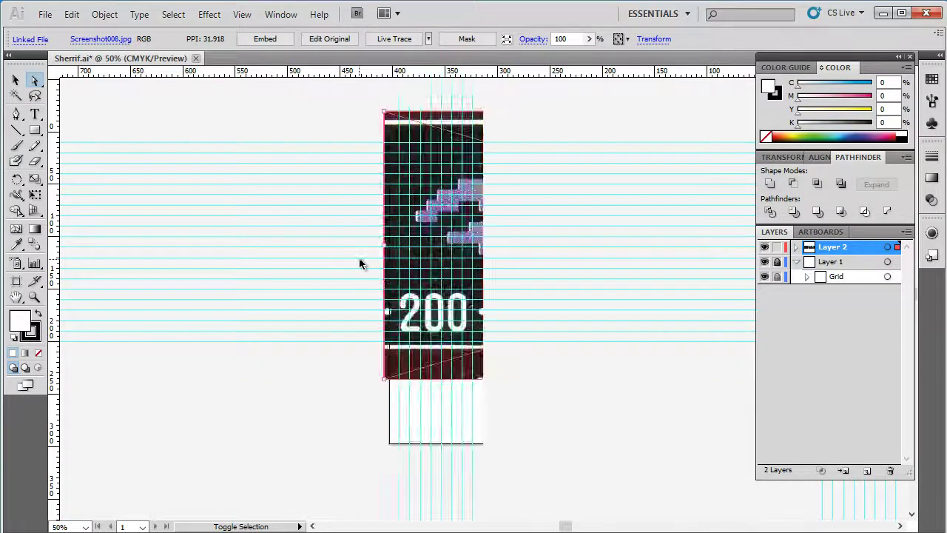
scroll(363, 264, "left", 10)
Shift the screenshot slightly down so the alien's blocks sit on the grid lines
scroll(363, 264, "up", 1)
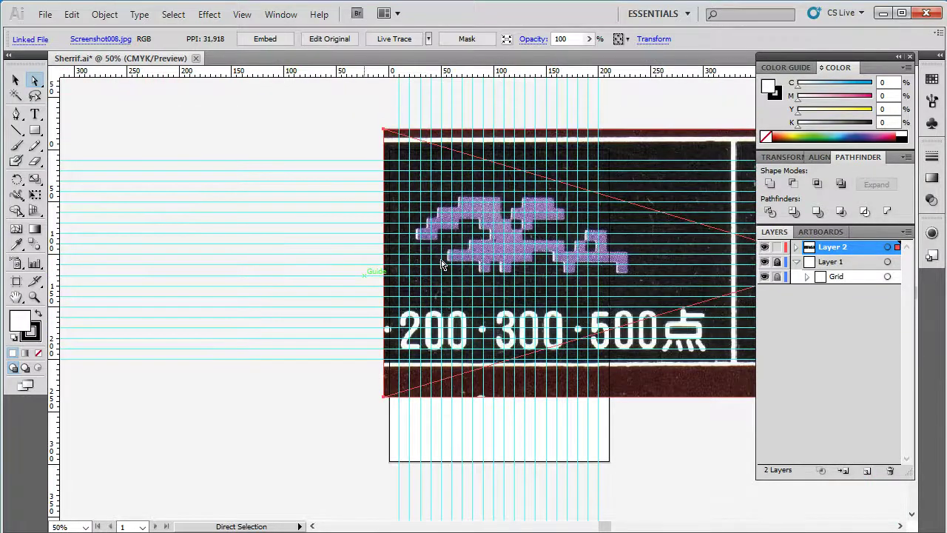
left_click_drag(518, 256, 509, 266)
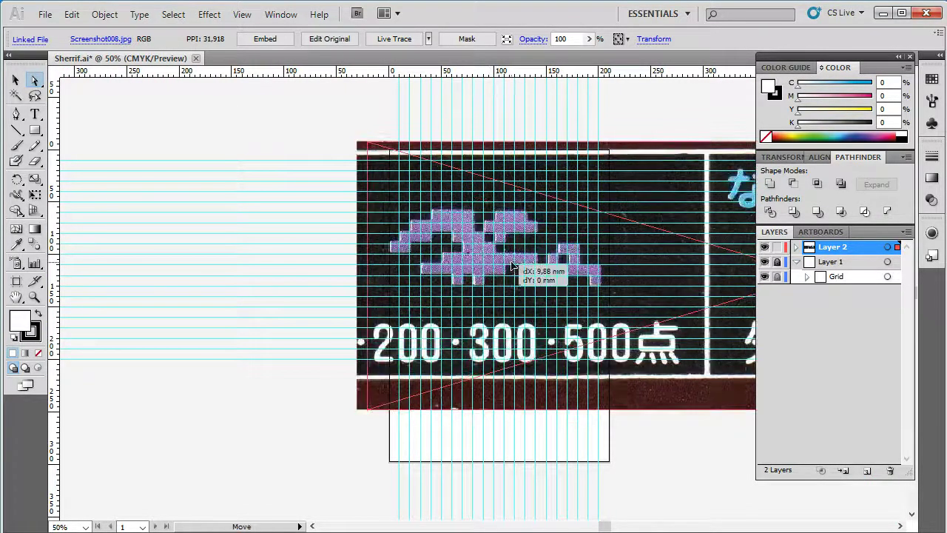
scroll(509, 267, "up", 2)
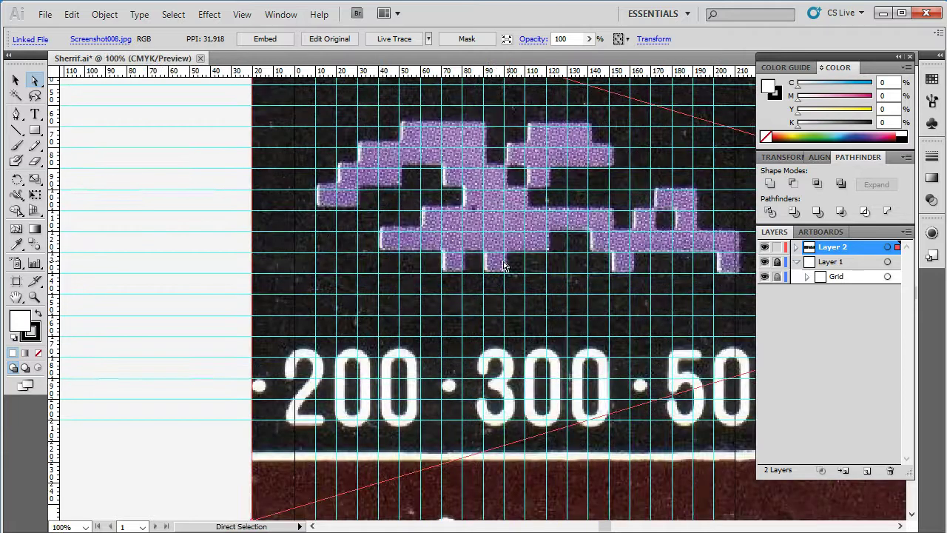
left_click_drag(437, 201, 435, 207)
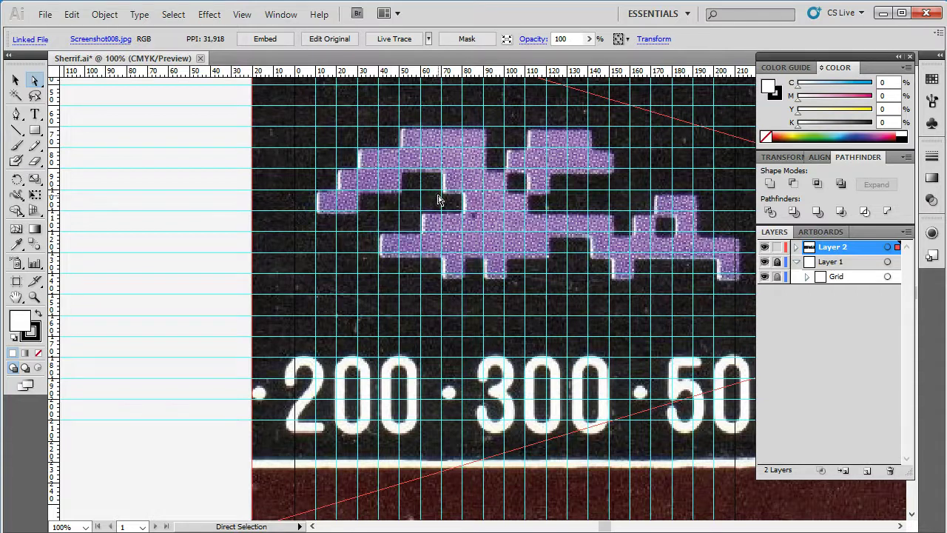
scroll(439, 200, "right", 2)
scroll(444, 199, "right", 3)
scroll(459, 199, "right", 3)
scroll(483, 196, "right", 1)
scroll(528, 185, "down", 2)
scroll(539, 186, "right", 1)
scroll(537, 188, "down", 2)
scroll(536, 189, "right", 1)
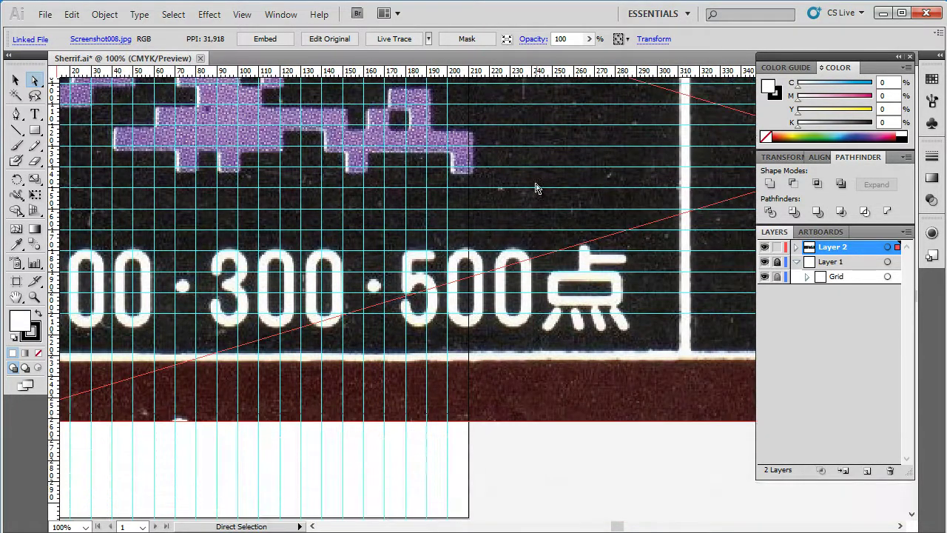
Switch to the Selection tool (V) and zoom out to see the whole card strip
key("v")
scroll(585, 406, "right", 3)
scroll(584, 403, "right", 2)
scroll(586, 400, "left", 3)
scroll(585, 396, "down", 1)
key("ctrl+minus")
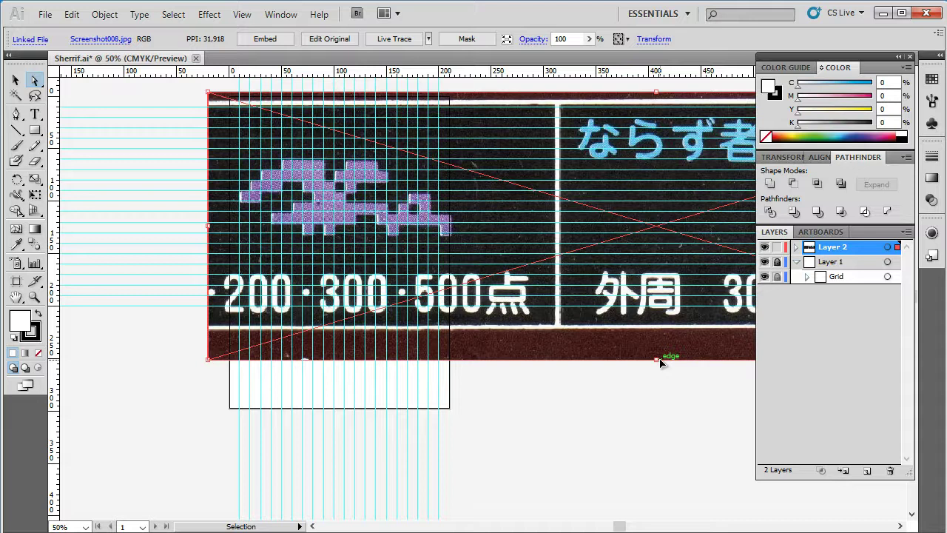
Zoom in on the alien's tail and place a vertical guide at X 210 mm
key("ctrl+0")
key("z")
left_click_drag(372, 179, 430, 261)
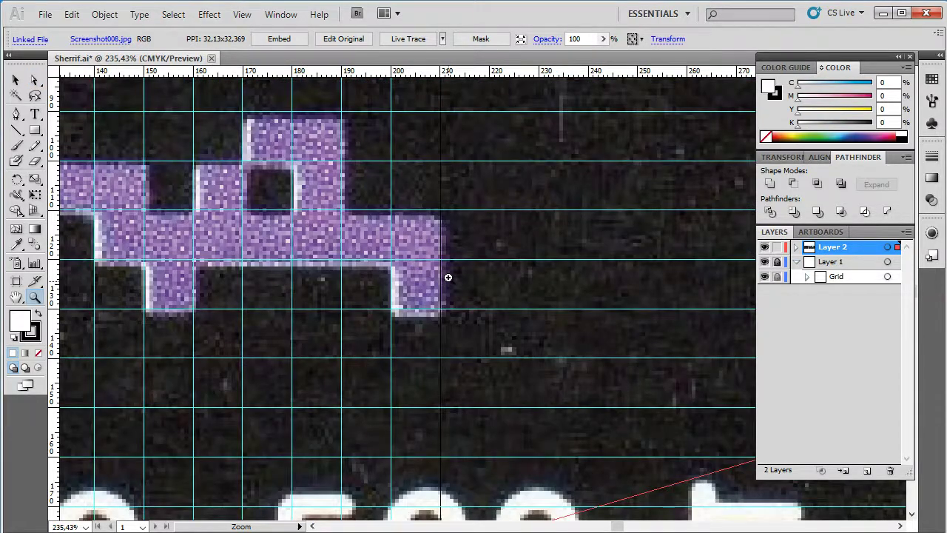
left_click_drag(55, 148, 441, 100)
key("ctrl")
key("ctrl+a")
type("210,")
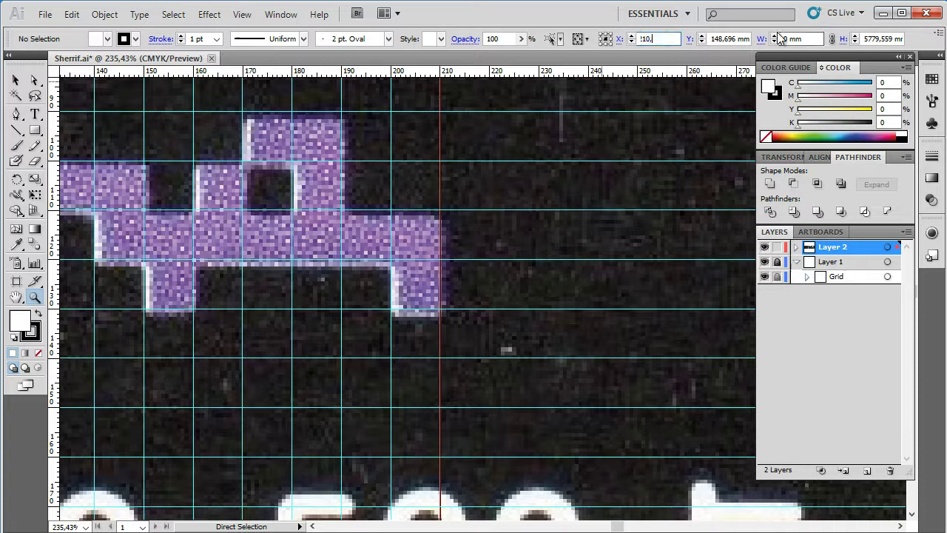
key("Return")
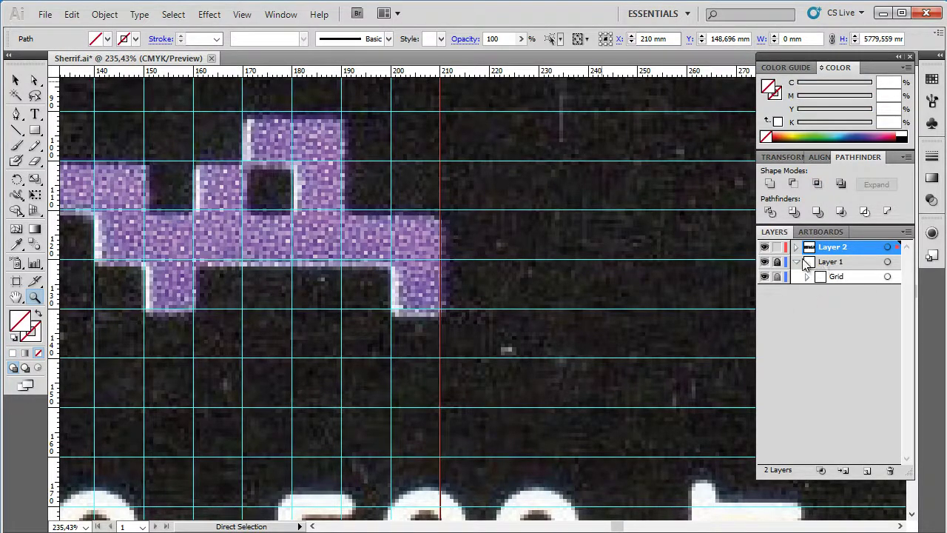
Move the new guide into Layer 1 and lock Layer 1 again
left_click(777, 262)
left_click(797, 246)
left_click_drag(843, 262, 843, 300)
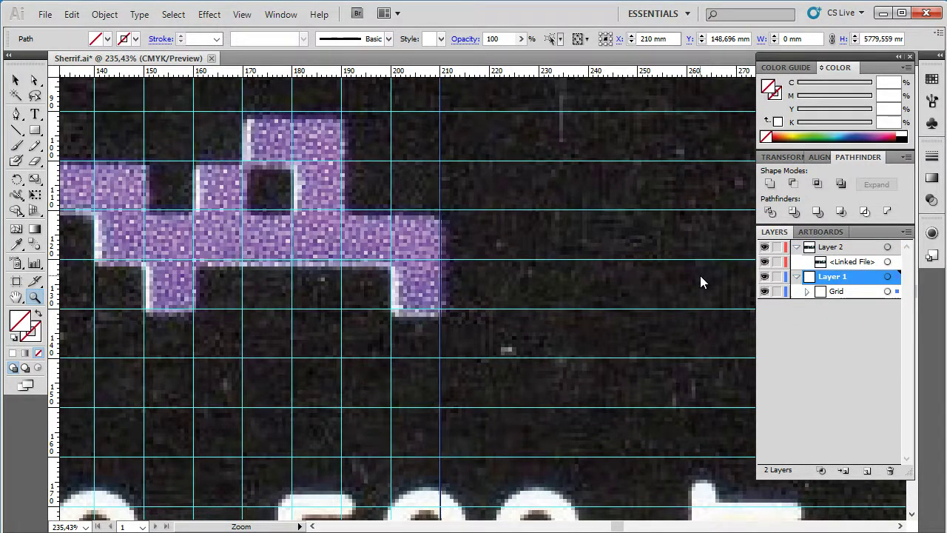
left_click(863, 250)
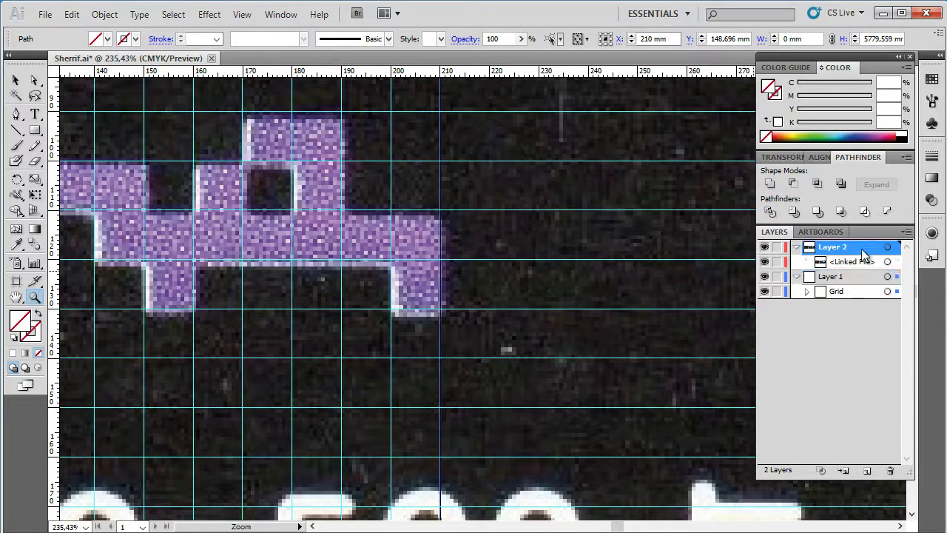
left_click(796, 276)
left_click(777, 277)
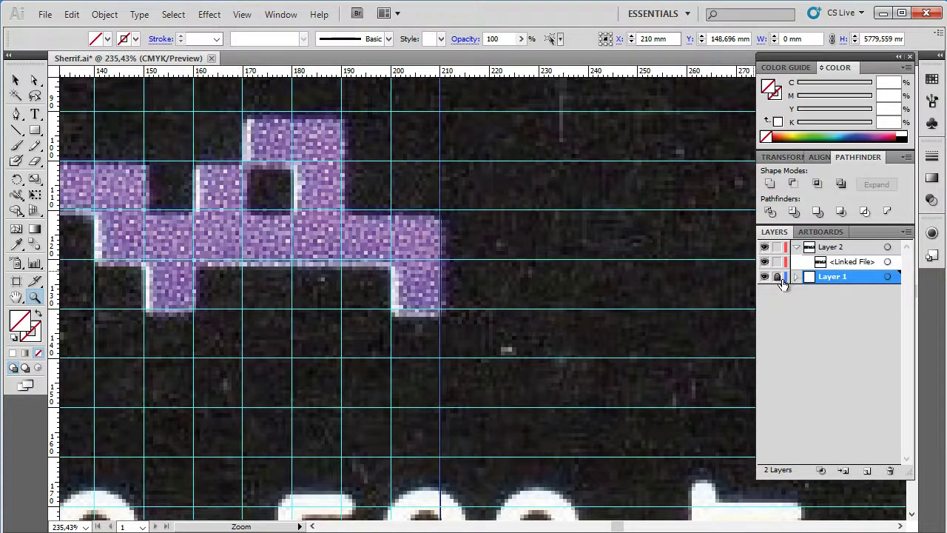
Add an empty Layer 3 at the top of the layer stack
left_click(867, 470)
left_click_drag(824, 278, 830, 252)
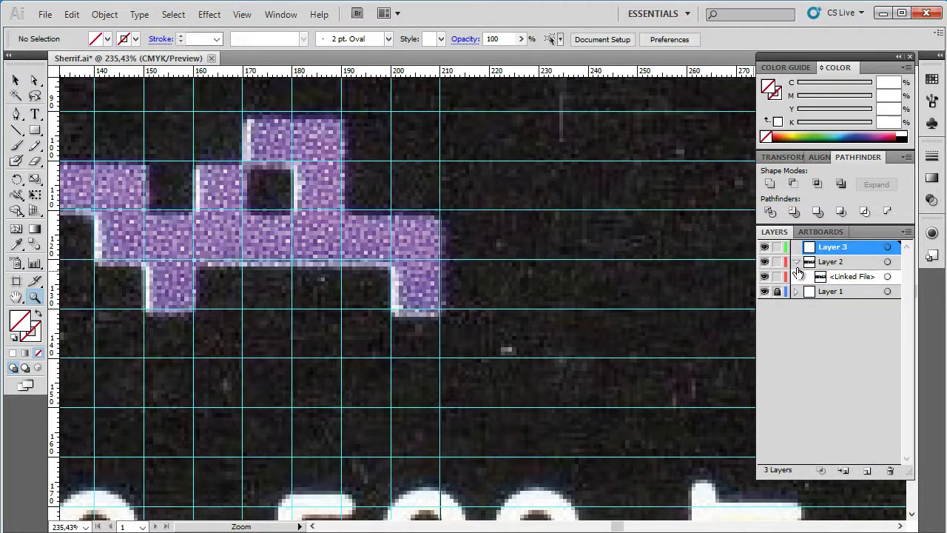
left_click(797, 262)
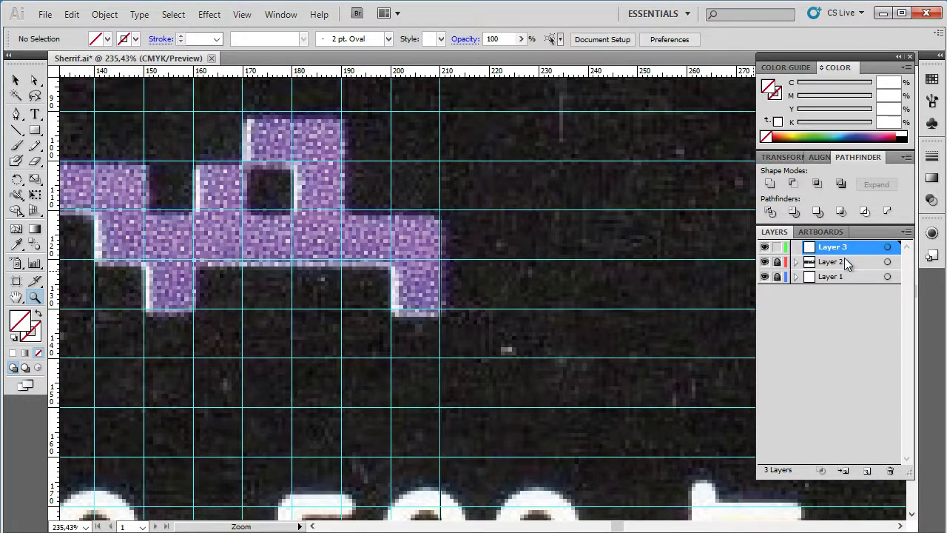
Select the Pen tool and view the alien at 200% zoom
scroll(526, 272, "left", 3)
scroll(518, 276, "left", 1)
key("ctrl+minus")
scroll(511, 275, "left", 2)
scroll(501, 276, "left", 2)
key("ctrl+minus")
key("ctrl+minus")
scroll(444, 222, "left", 2)
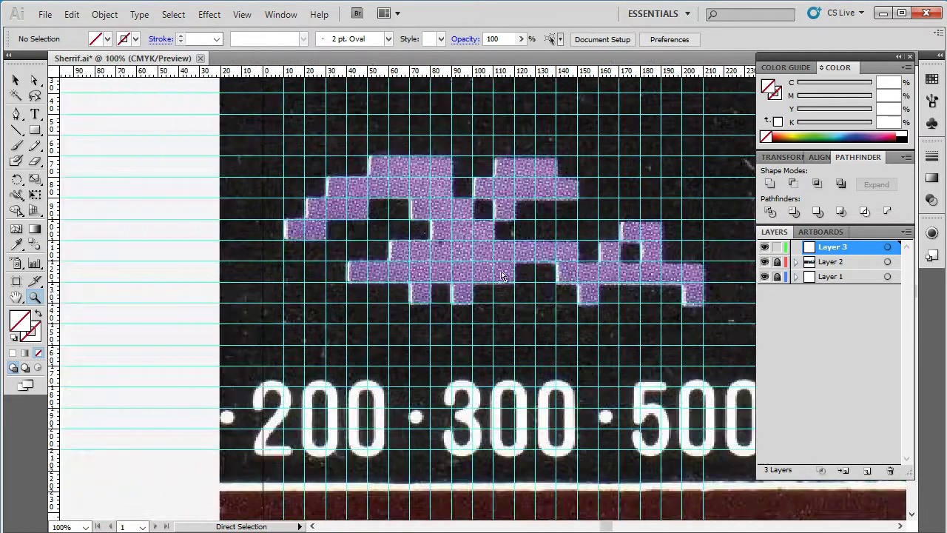
scroll(397, 171, "right", 1)
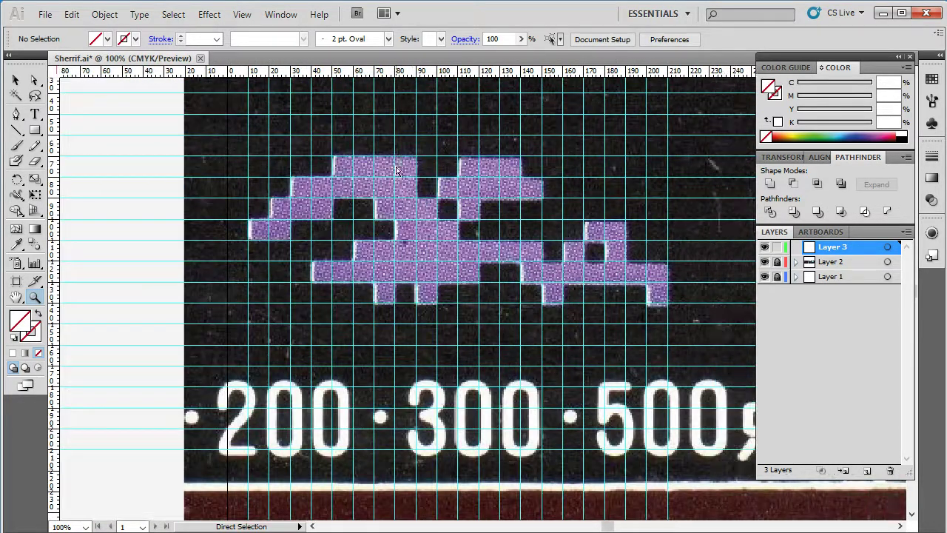
left_click(19, 116)
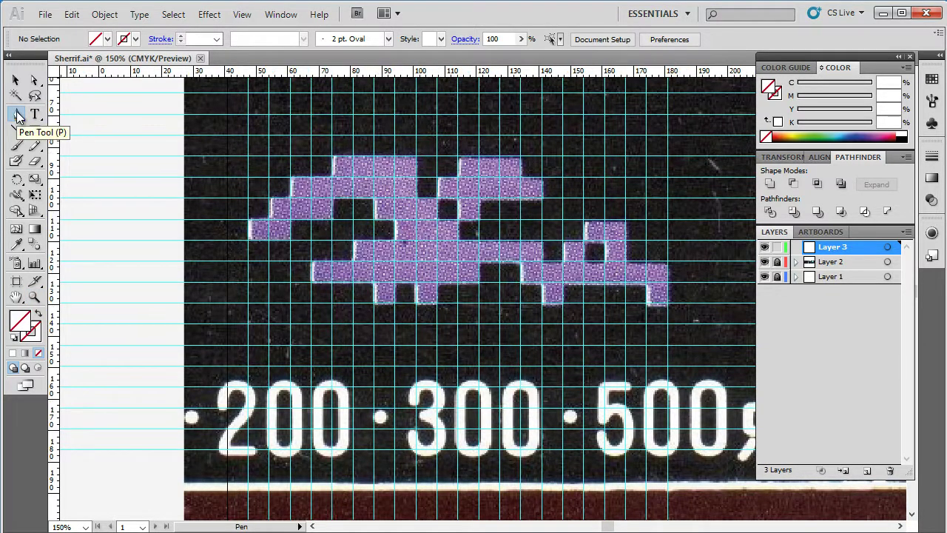
key("ctrl+plus")
scroll(18, 117, "left", 3)
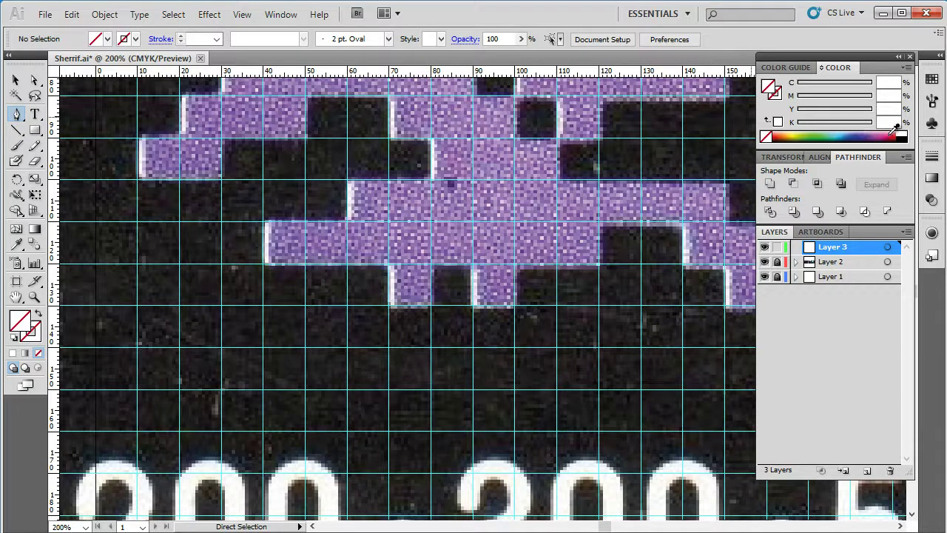
Set the fill to magenta C0 M100 Y0 K0 with no stroke
left_click(894, 134)
double_click(888, 97)
type("100")
key("Return")
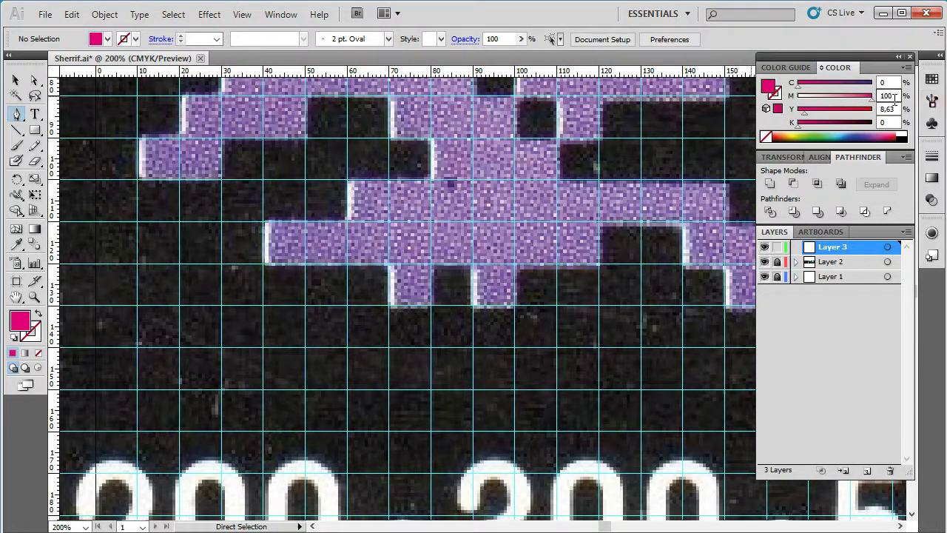
double_click(887, 109)
type("0")
key("Return")
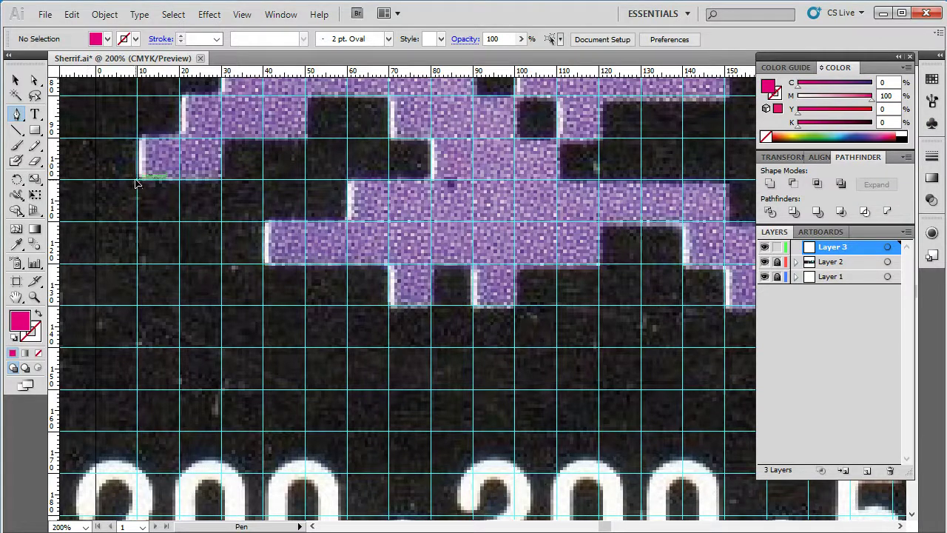
Start the magenta Pen outline at the leftmost block and trace its first stepped corners
left_click(137, 180)
left_click(137, 139)
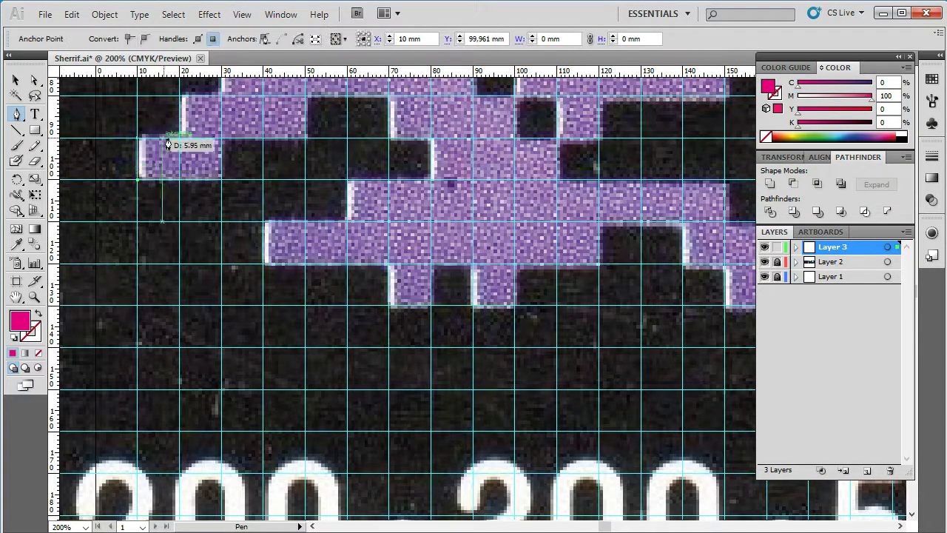
left_click(179, 139)
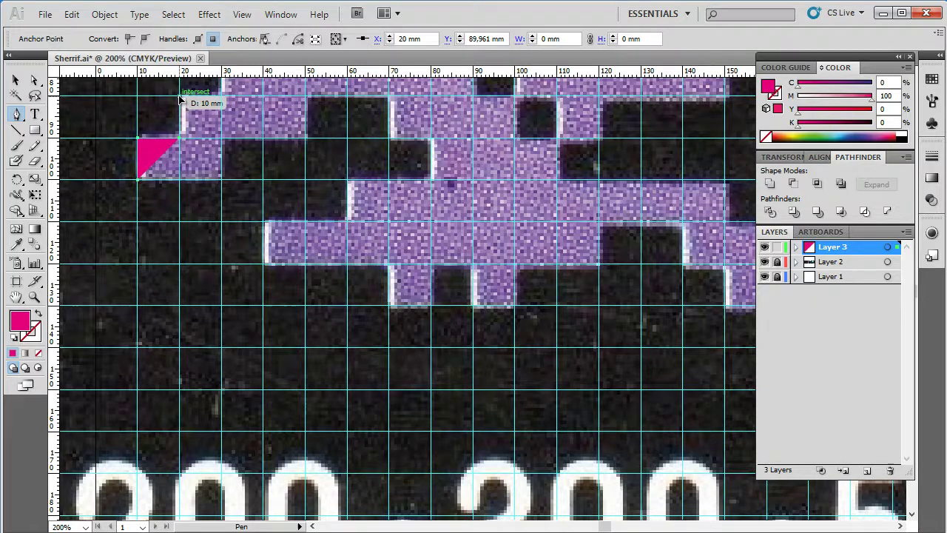
left_click(180, 96)
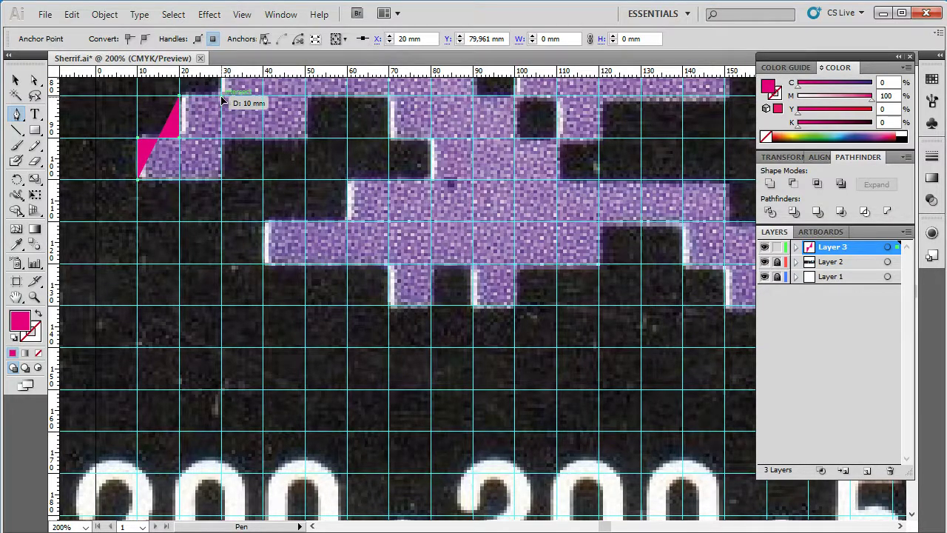
left_click(221, 96)
scroll(220, 111, "up", 1)
scroll(222, 141, "up", 2)
left_click(221, 161)
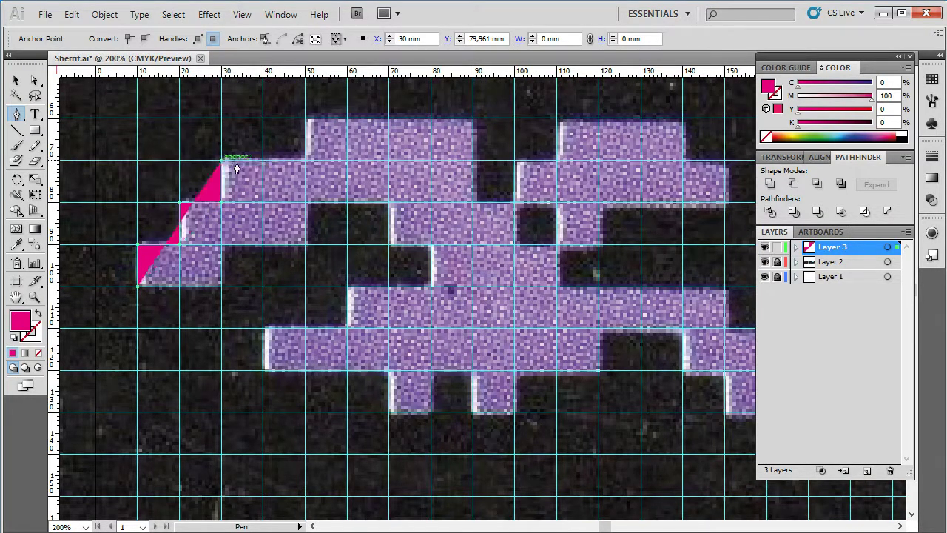
Trace the outline along the top row, around the small block, to the top-right block
left_click(304, 160)
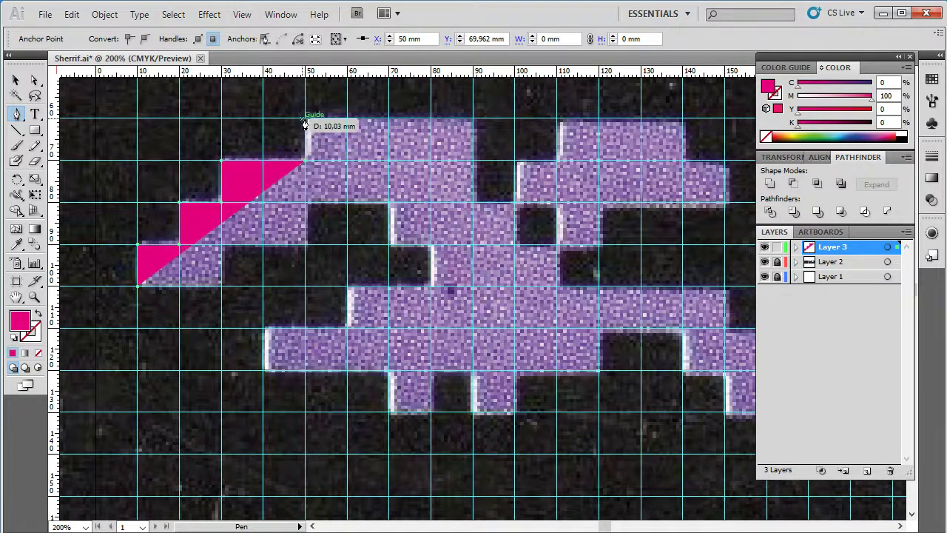
left_click(304, 119)
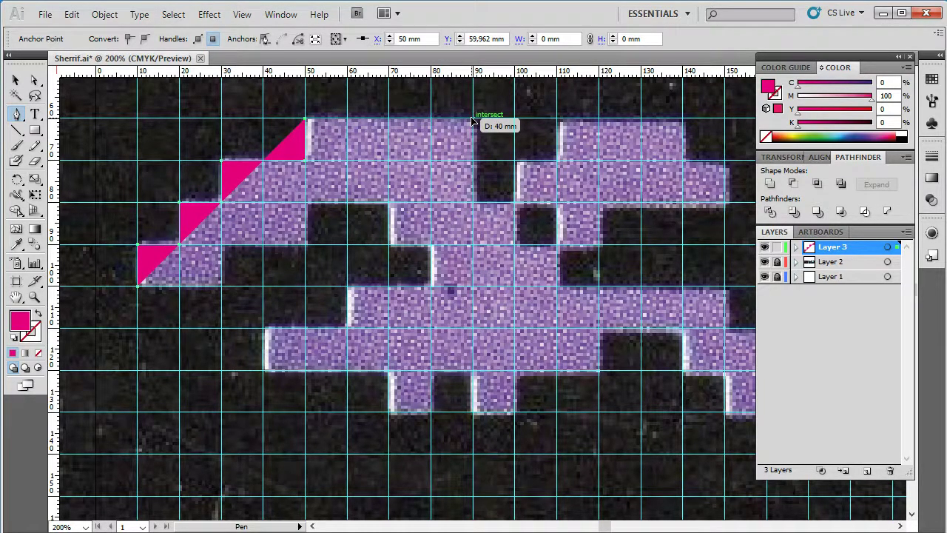
left_click(471, 119)
left_click(473, 203)
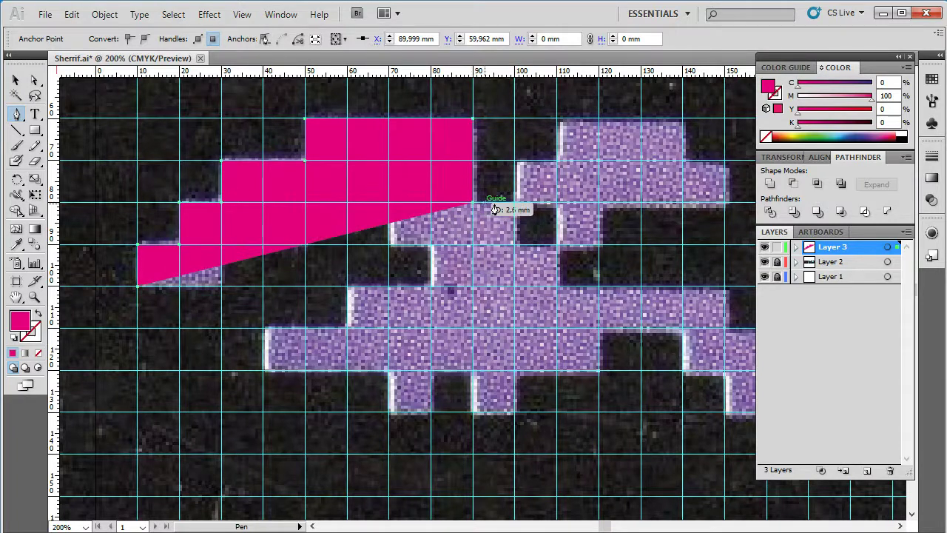
left_click(516, 202)
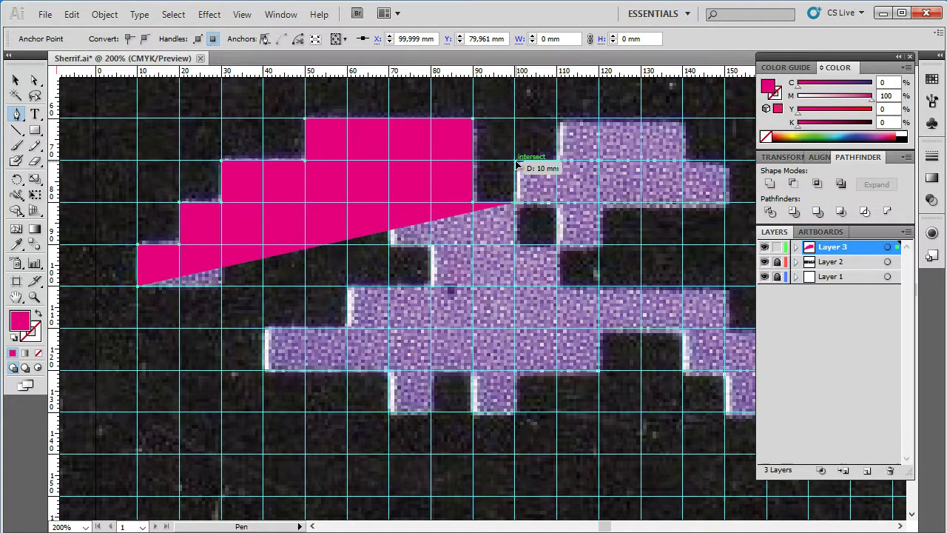
left_click(516, 161)
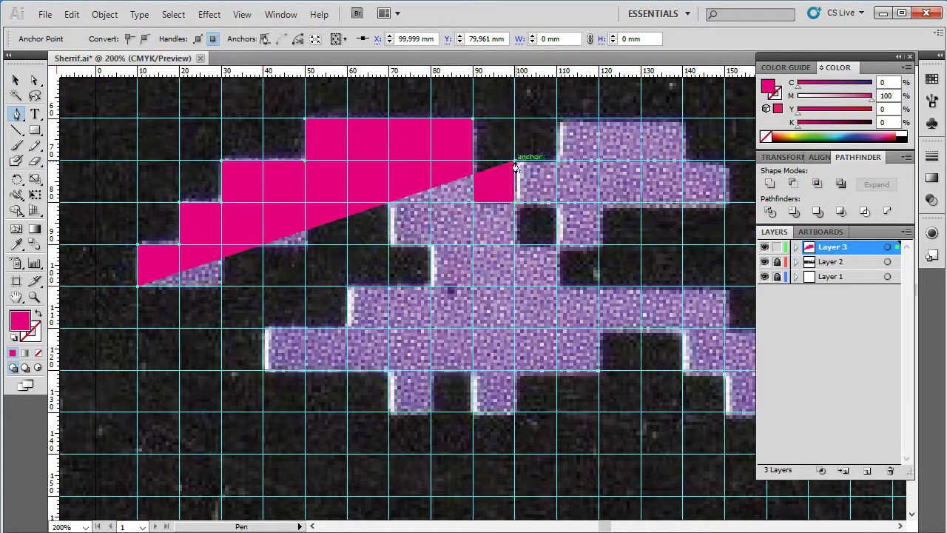
left_click(557, 161)
left_click(556, 119)
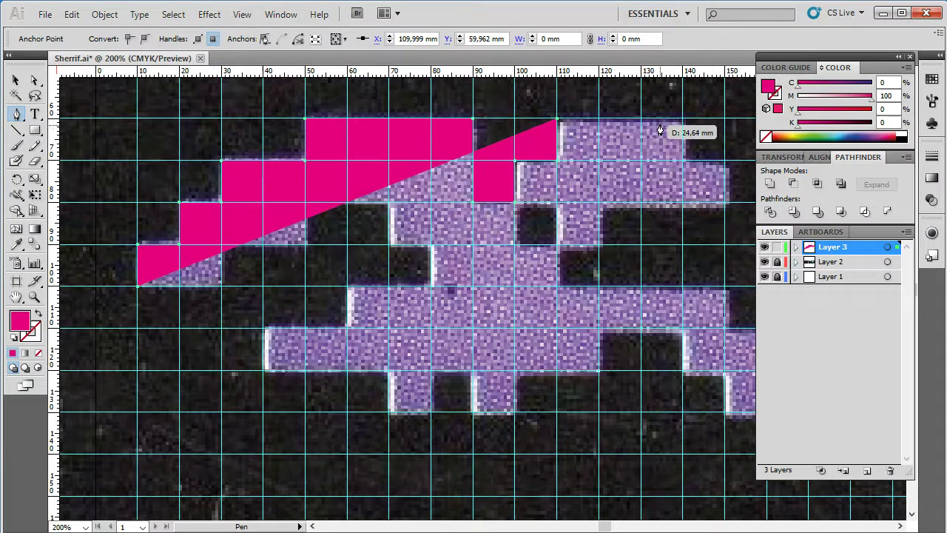
left_click(683, 118)
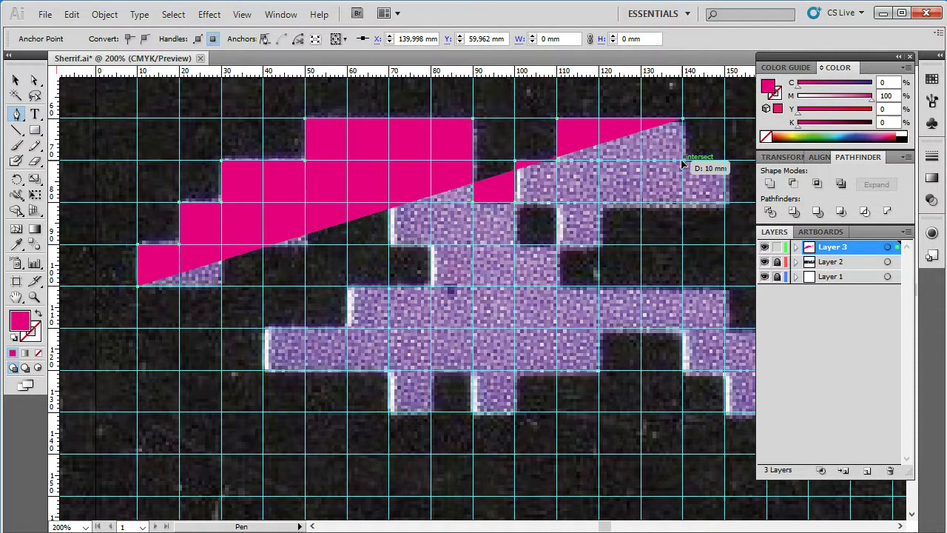
Trace down the head's right side and along the body row to 150 mm
left_click(683, 160)
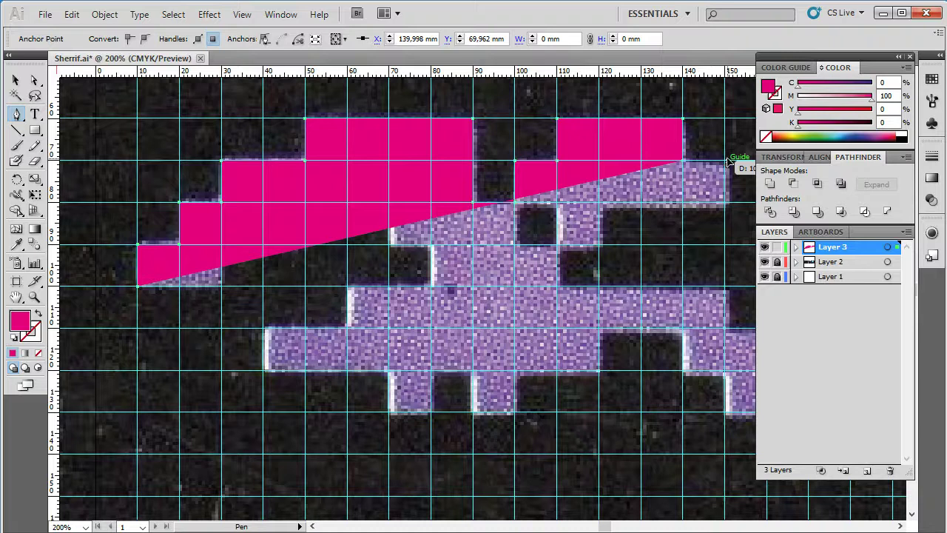
left_click(726, 161)
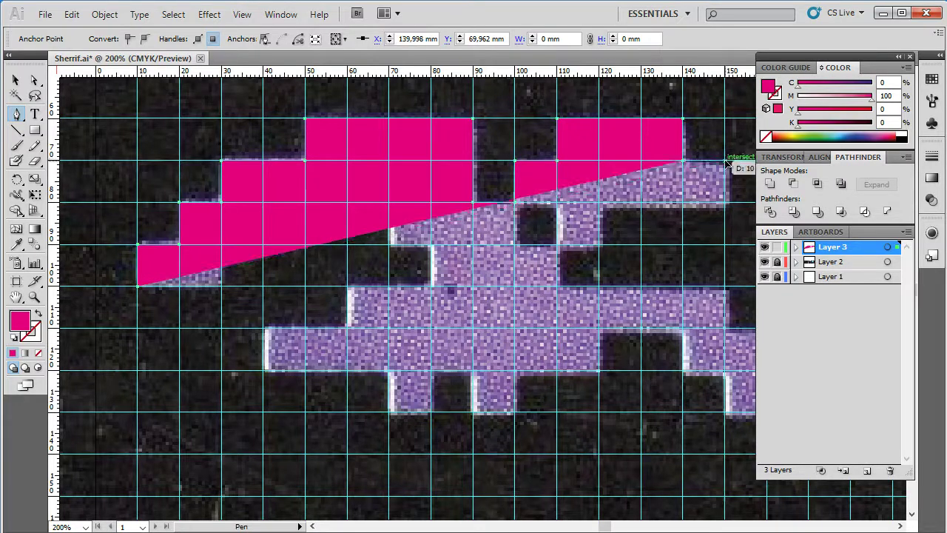
left_click(726, 202)
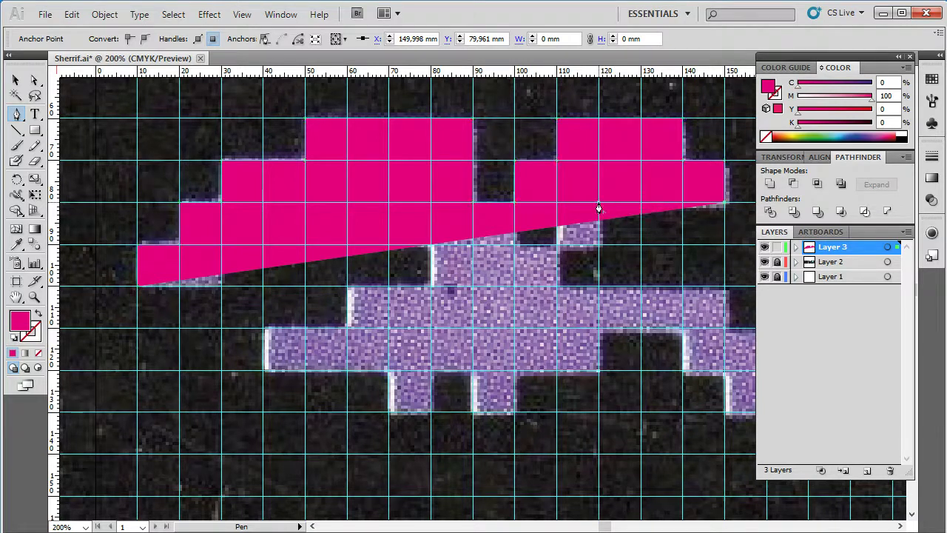
left_click(598, 202)
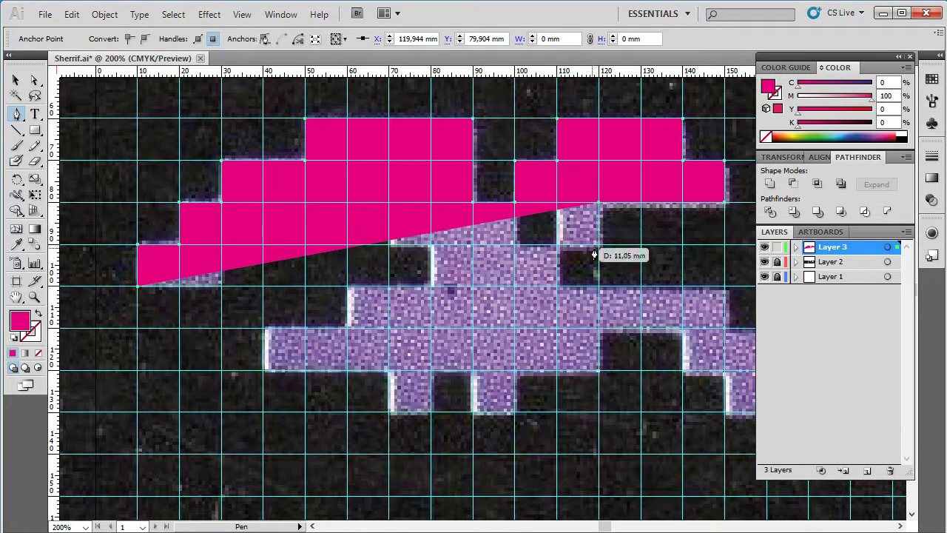
left_click(598, 244)
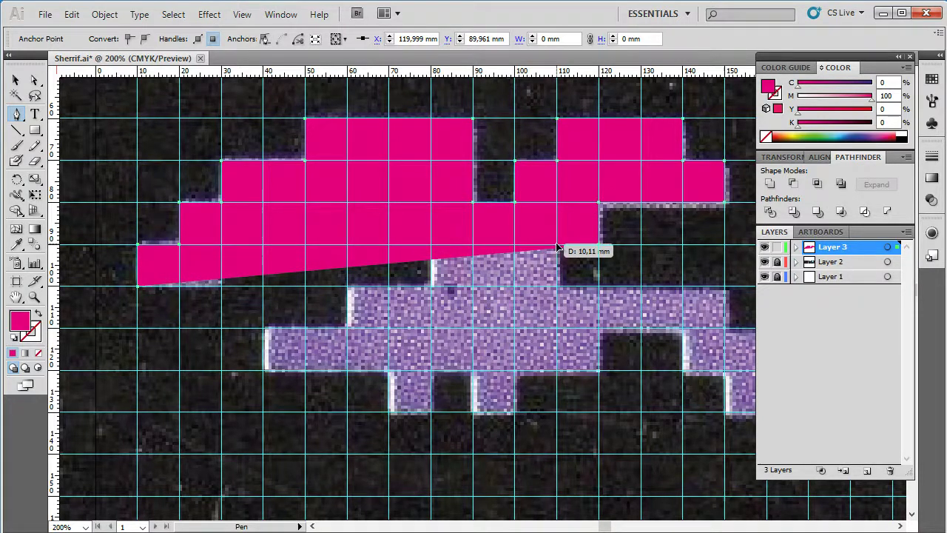
left_click(557, 245)
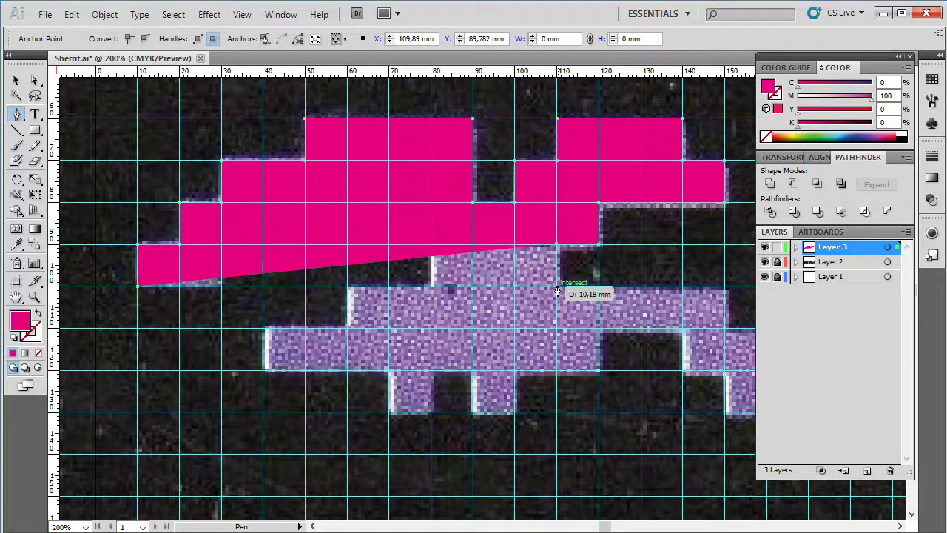
left_click(557, 285)
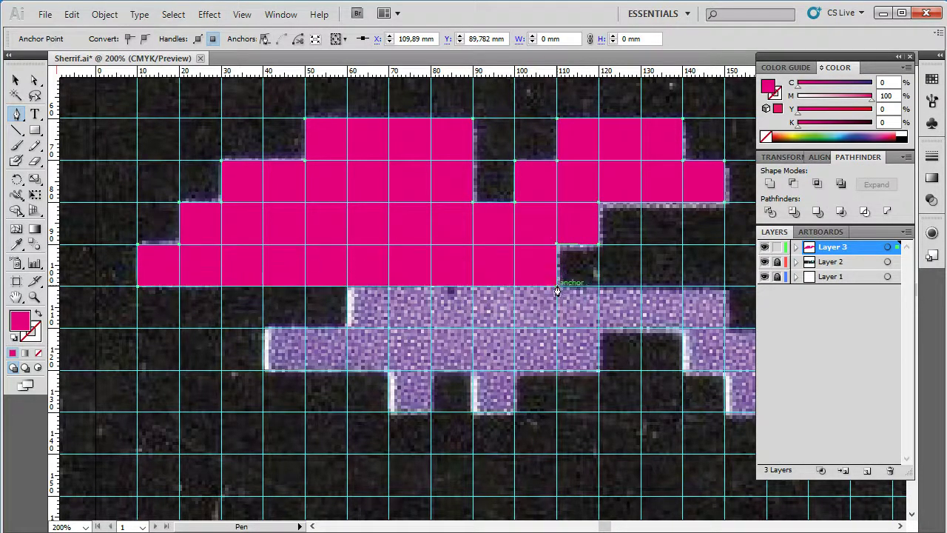
left_click(725, 285)
scroll(704, 295, "right", 5)
Trace the pen outline around the alien's right side down to the bottom of the right leg
scroll(651, 297, "down", 1)
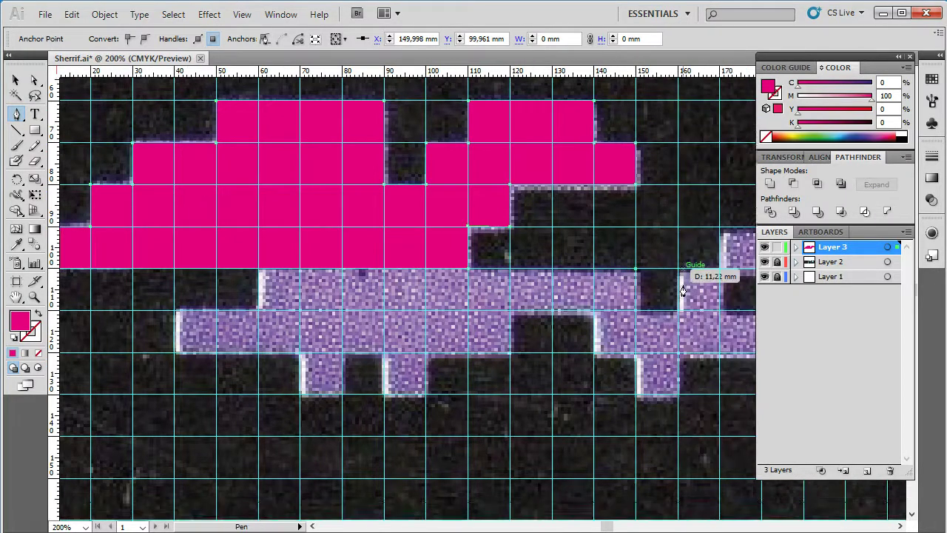
scroll(638, 299, "down", 1)
left_click(637, 294)
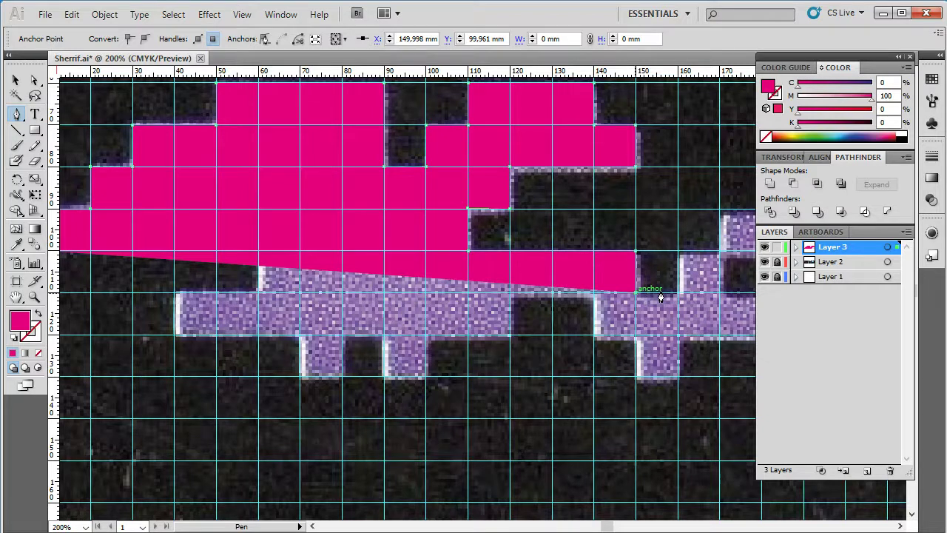
left_click(679, 294)
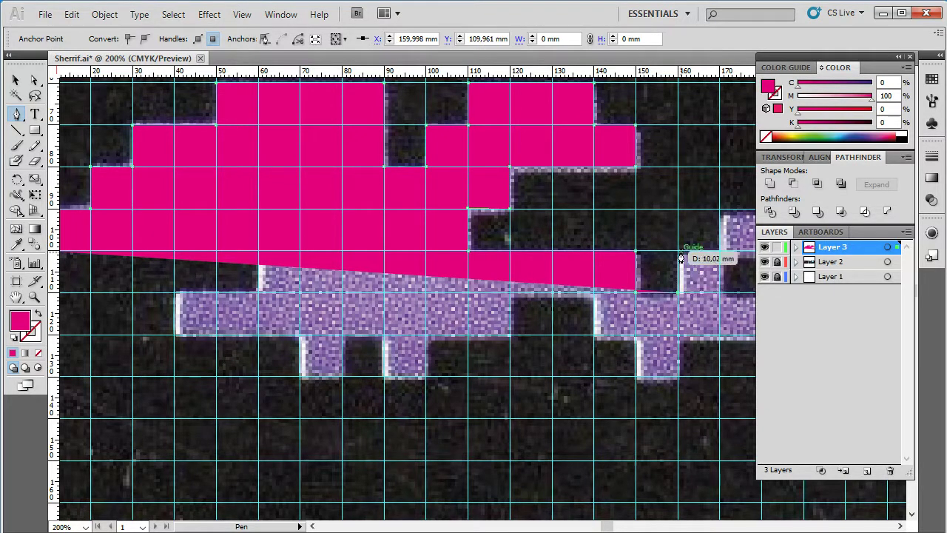
left_click(680, 251)
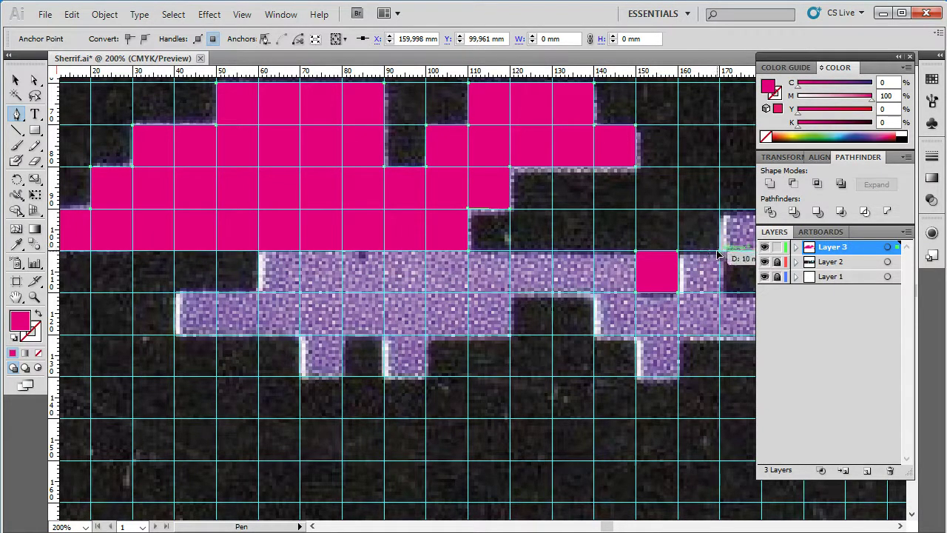
left_click(721, 210)
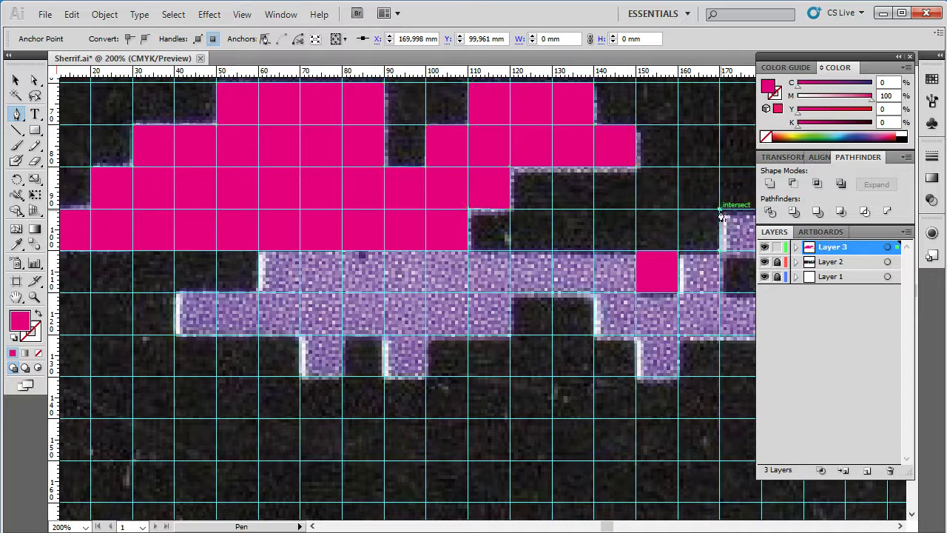
left_click(722, 212)
scroll(695, 215, "right", 4)
left_click(663, 211)
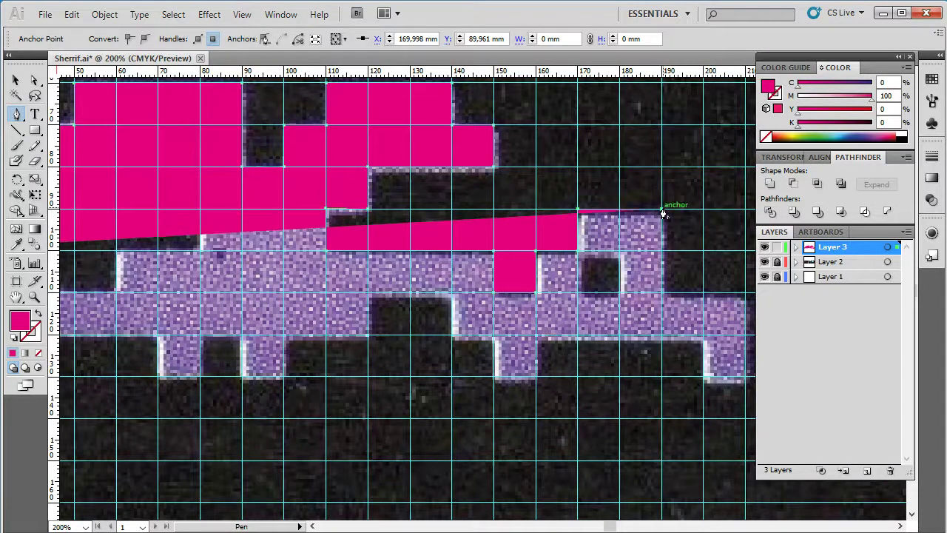
left_click(664, 296)
left_click(746, 296)
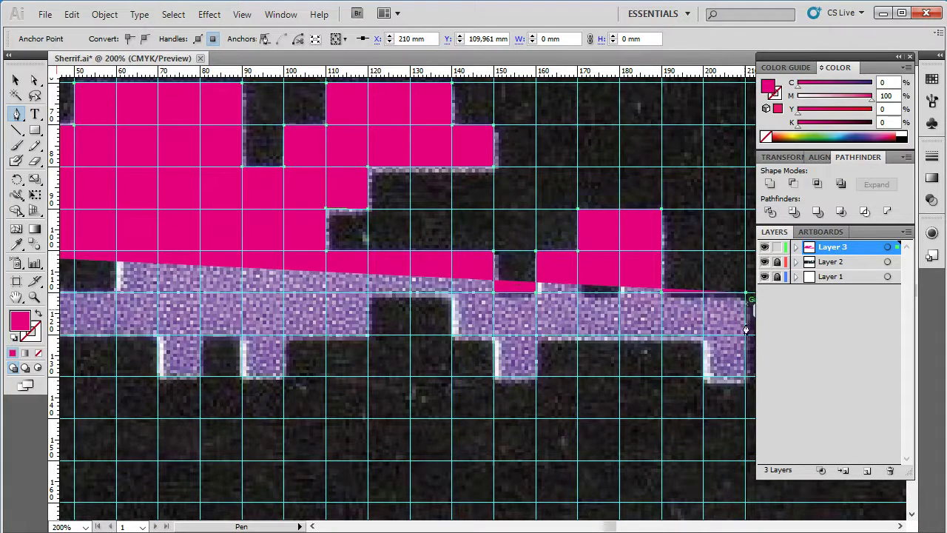
left_click(746, 379)
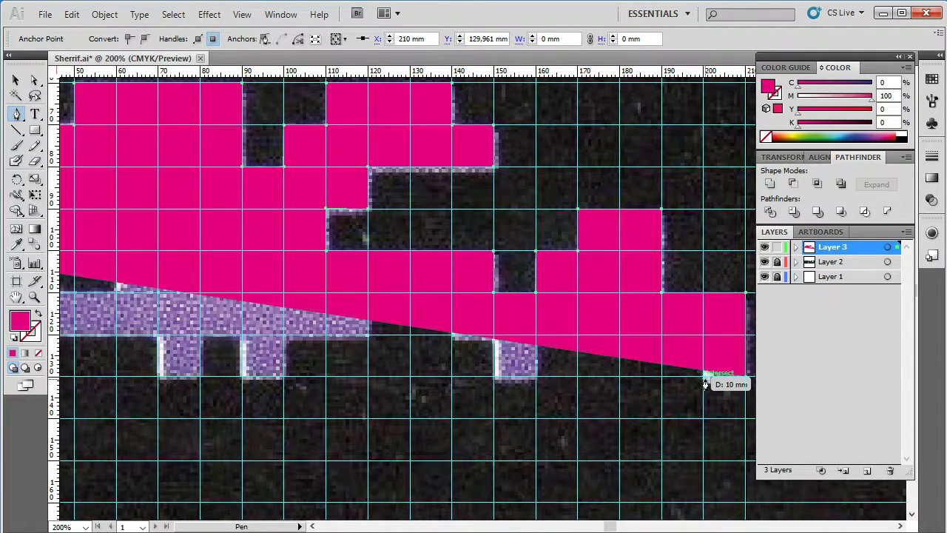
left_click(705, 378)
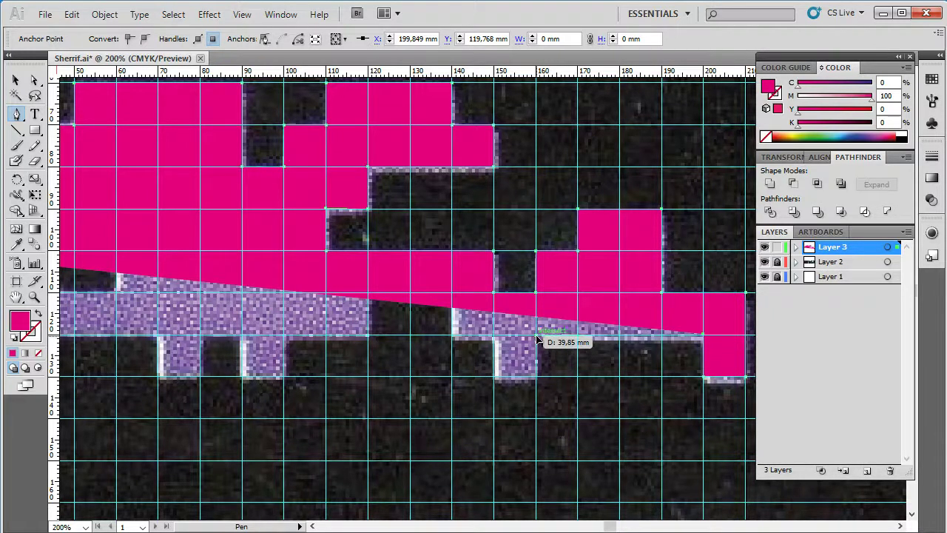
Continue the outline along the body's underside across the middle and left legs
left_click(537, 339)
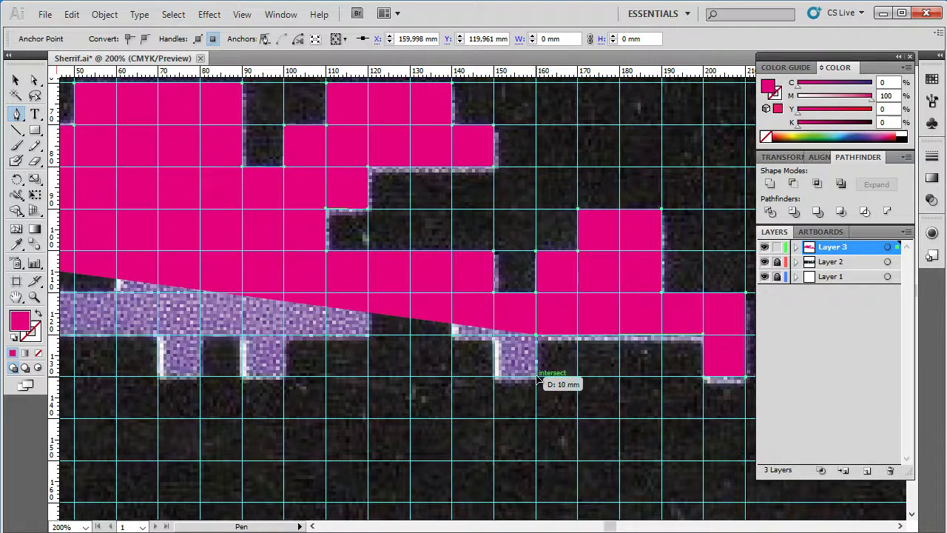
left_click(537, 379)
left_click(494, 379)
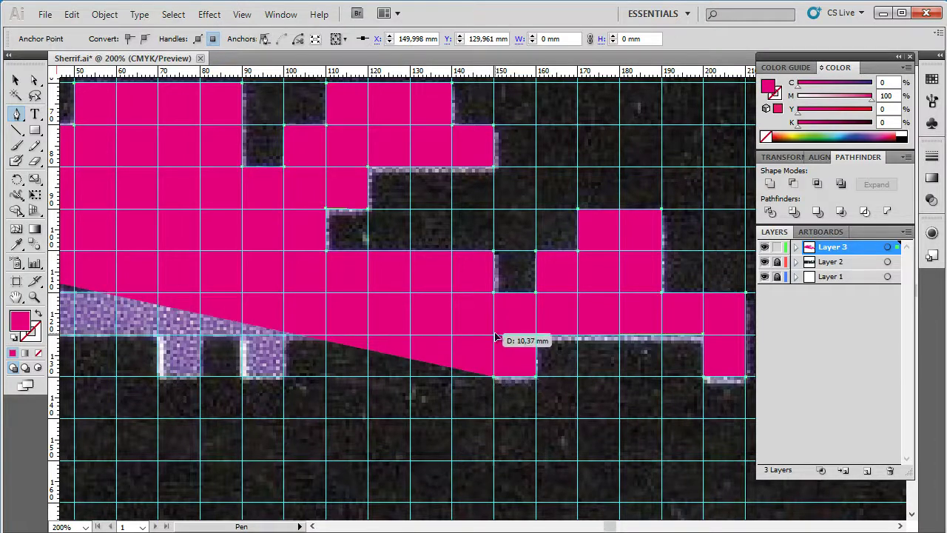
left_click(494, 337)
left_click(452, 336)
left_click(452, 294)
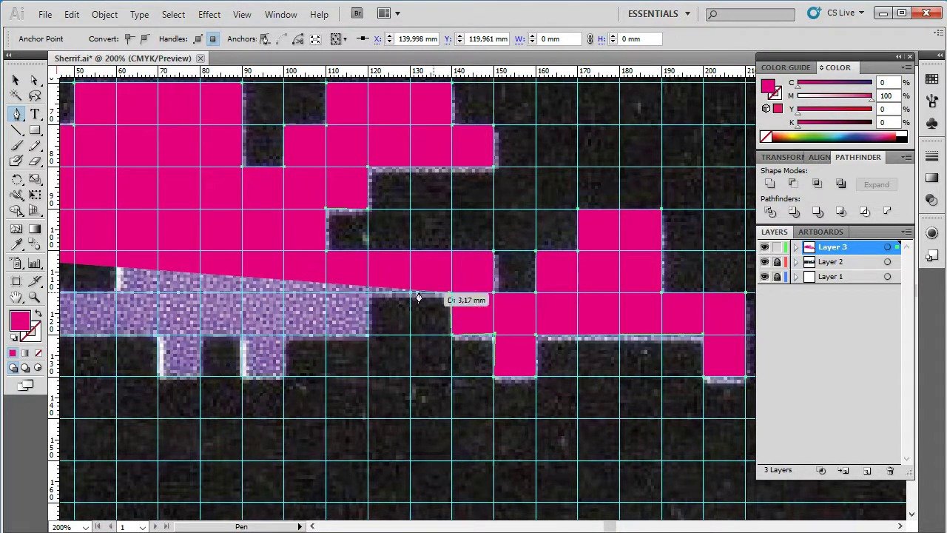
left_click(368, 295)
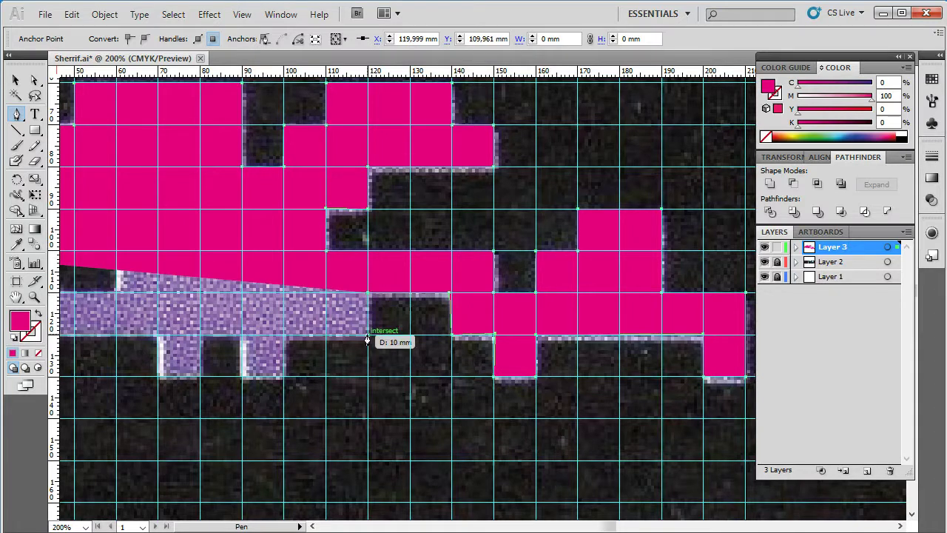
left_click(367, 337)
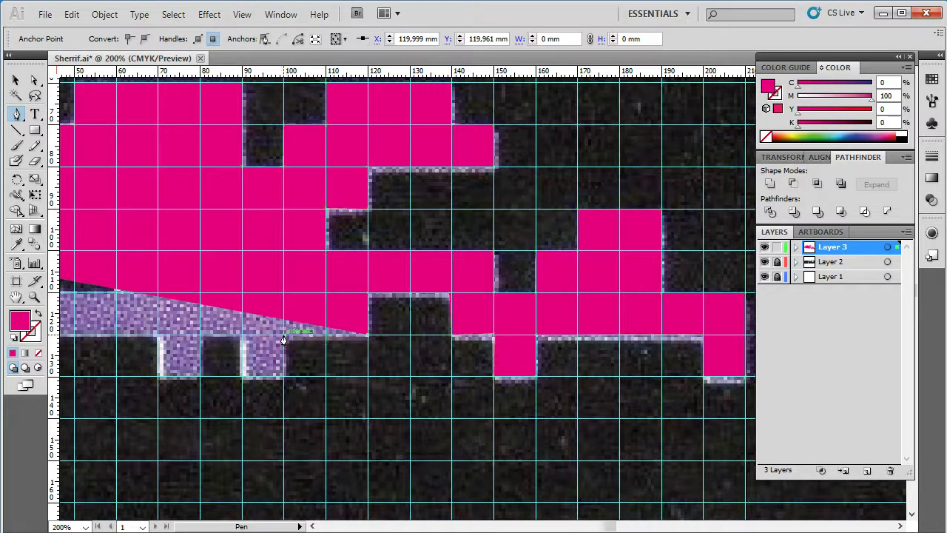
left_click(283, 337)
left_click(283, 378)
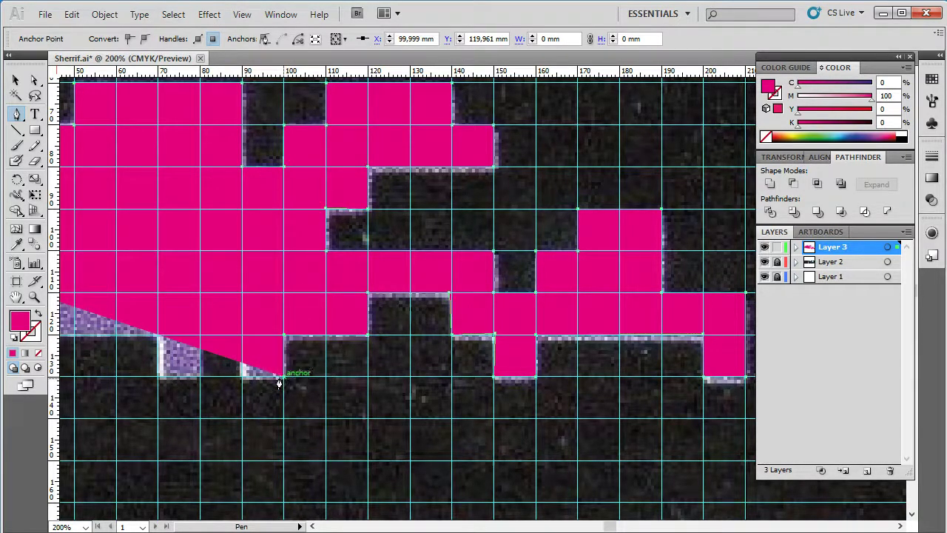
left_click(242, 378)
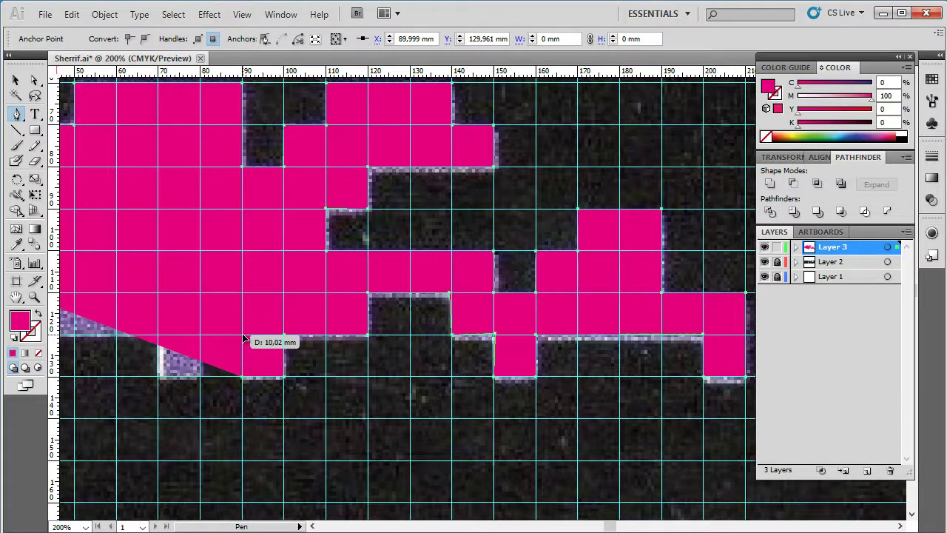
left_click(244, 338)
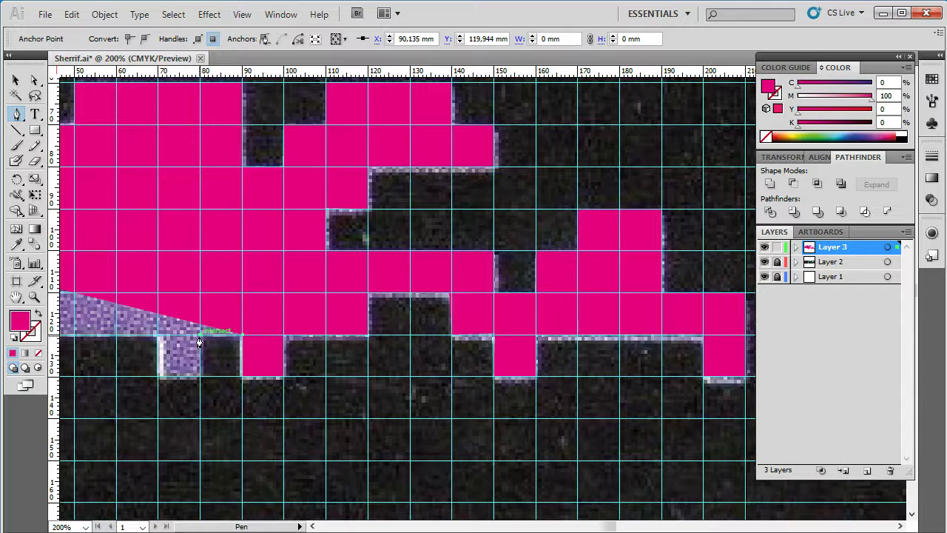
Trace up the alien's left side, close the path at its start, and select the shape
scroll(200, 343, "left", 5)
left_click(175, 336)
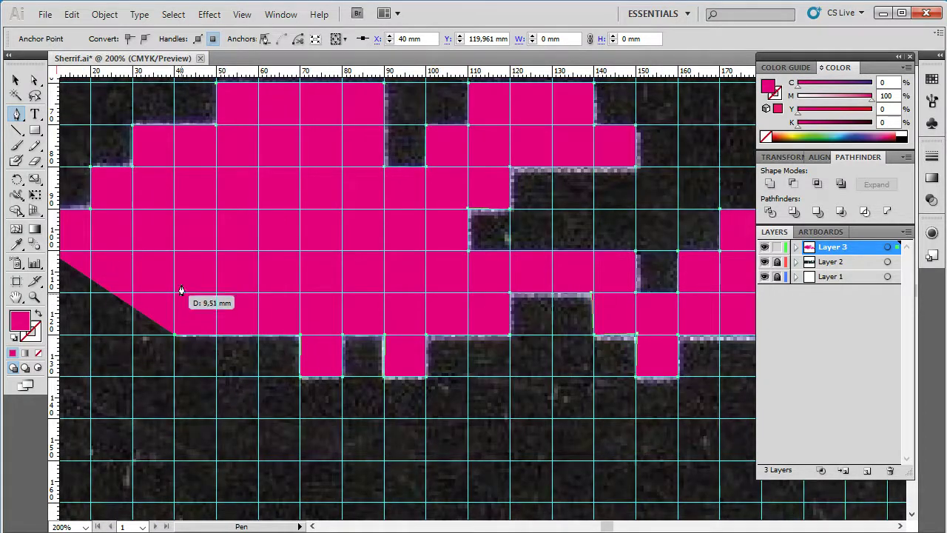
left_click(174, 251)
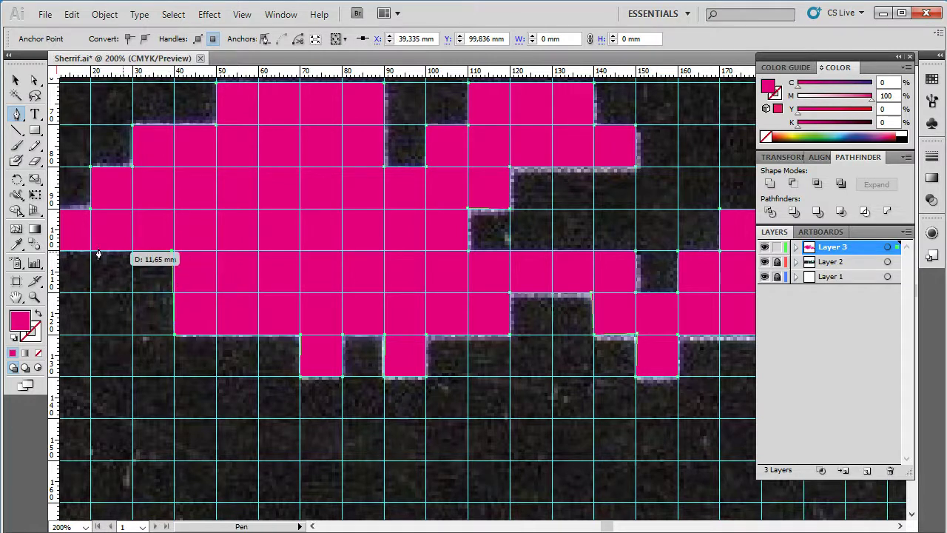
scroll(106, 268, "left", 4)
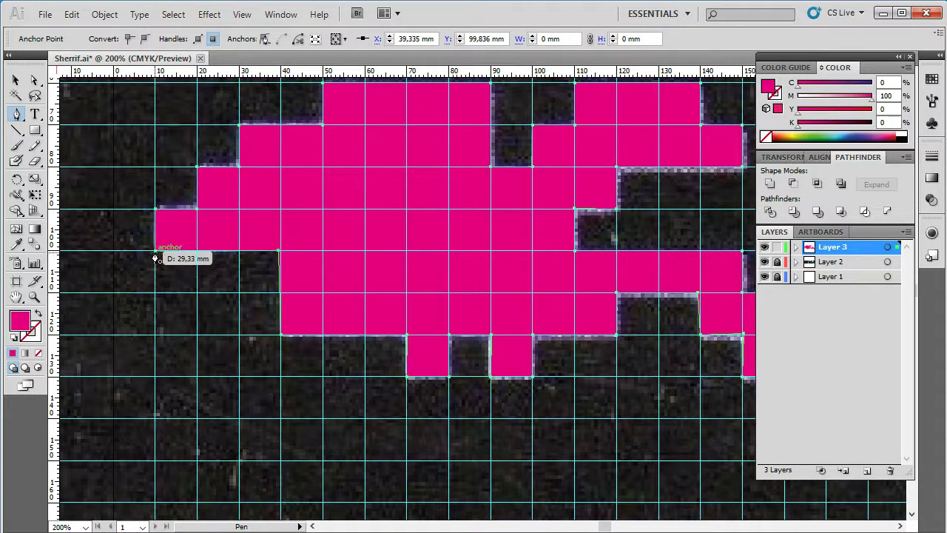
left_click(155, 252)
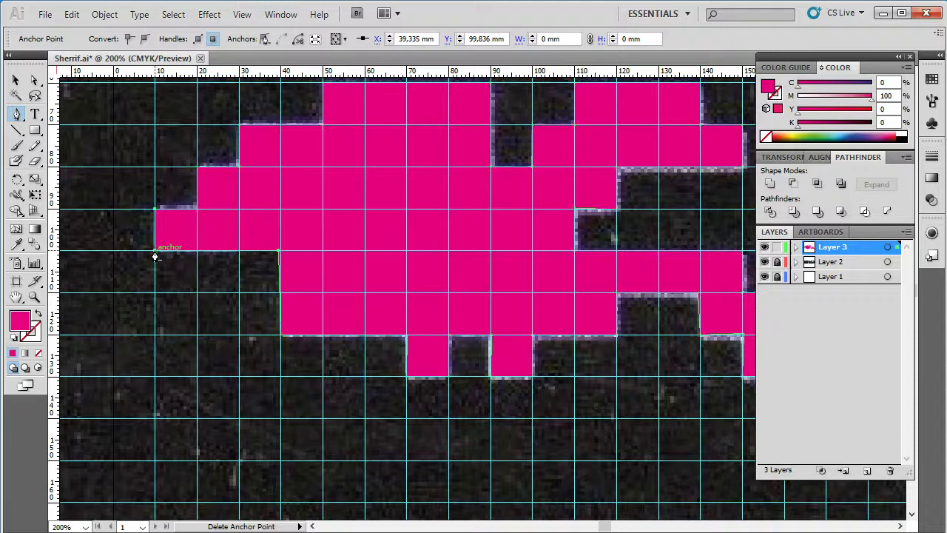
left_click(156, 253)
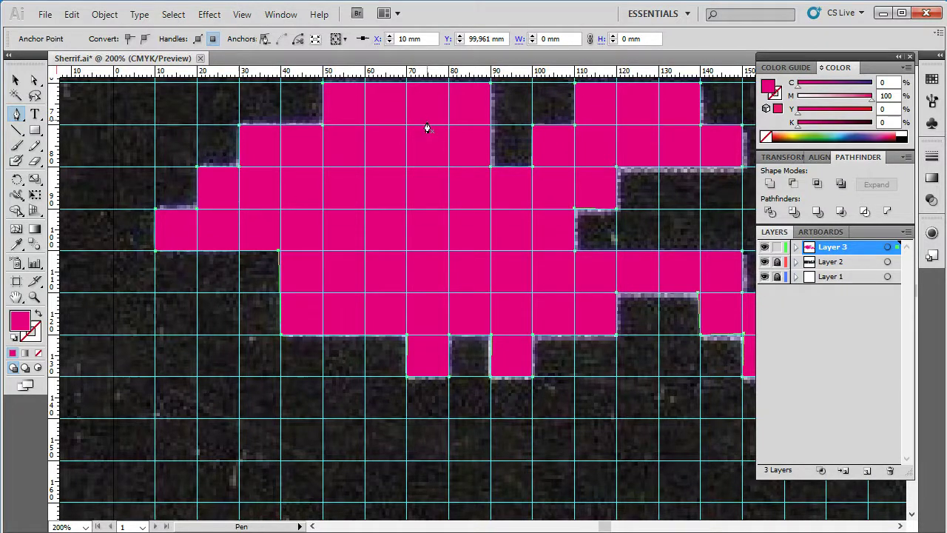
key("a")
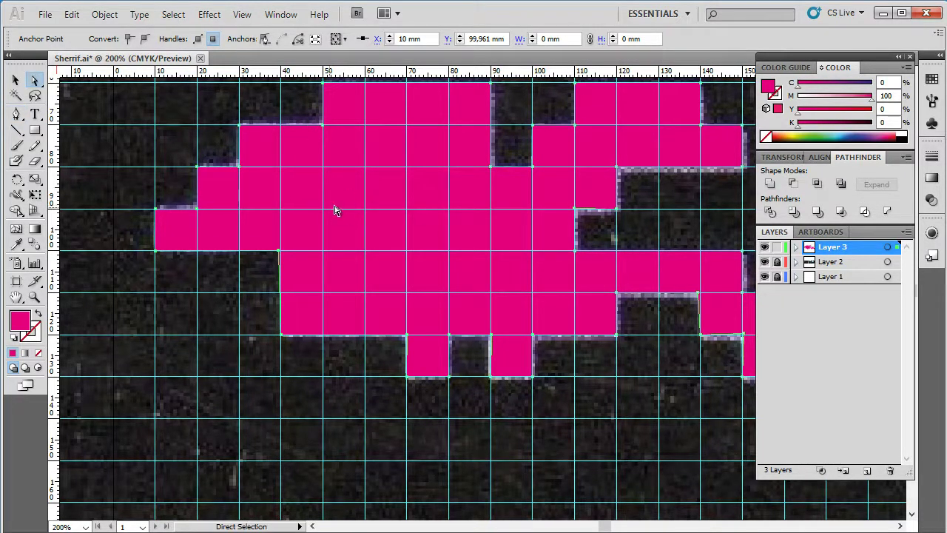
left_click(337, 205)
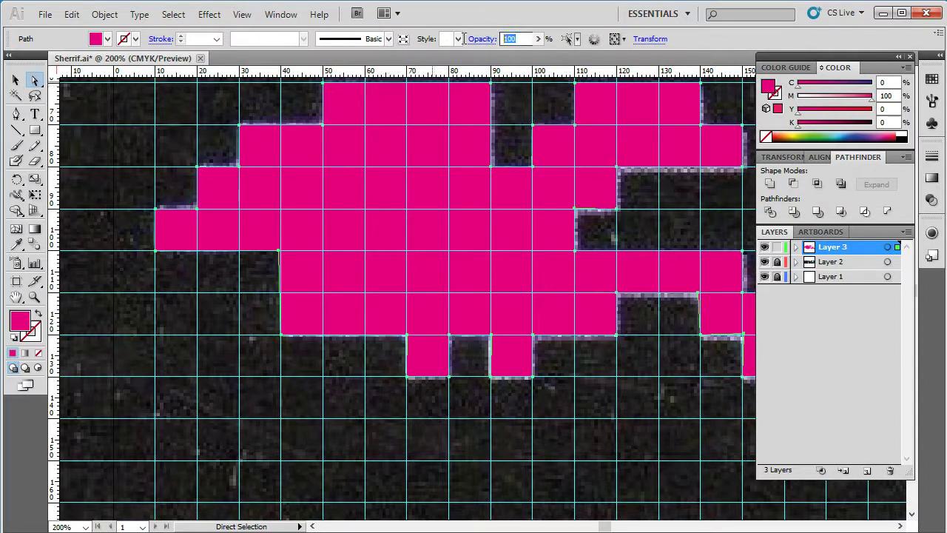
Set the shape to 50% opacity and drag a new lower-left anchor into one slanted edge
type("50")
key("Return")
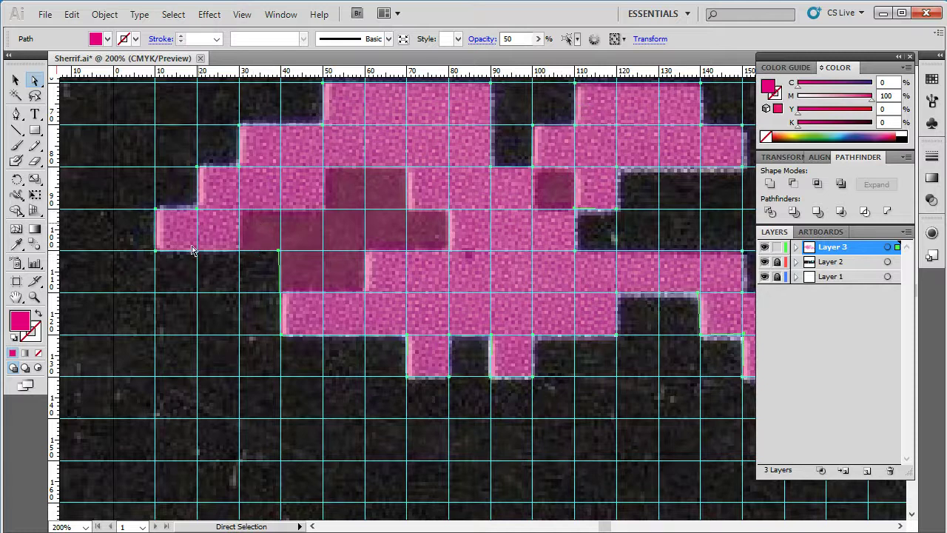
left_click(17, 116)
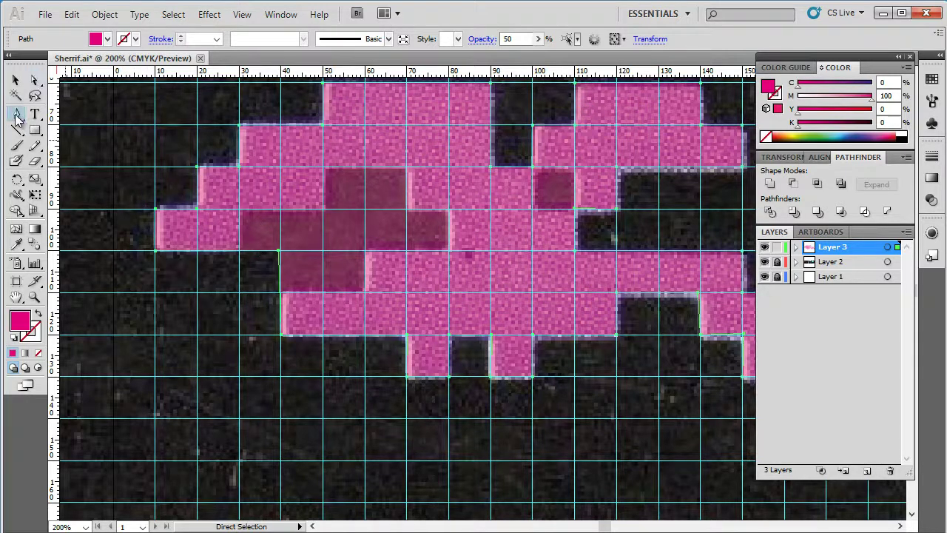
left_click(74, 117)
left_click(254, 252)
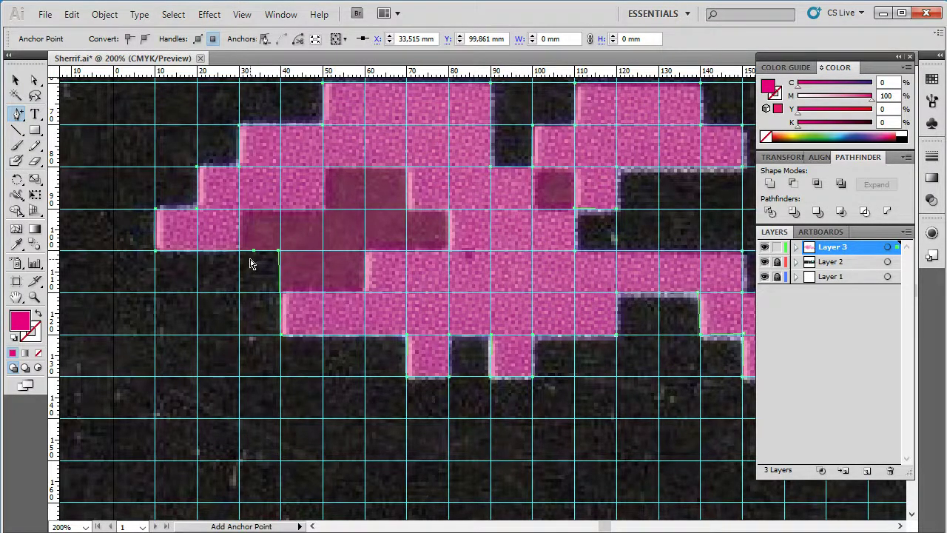
key("a")
left_click_drag(259, 251, 364, 292)
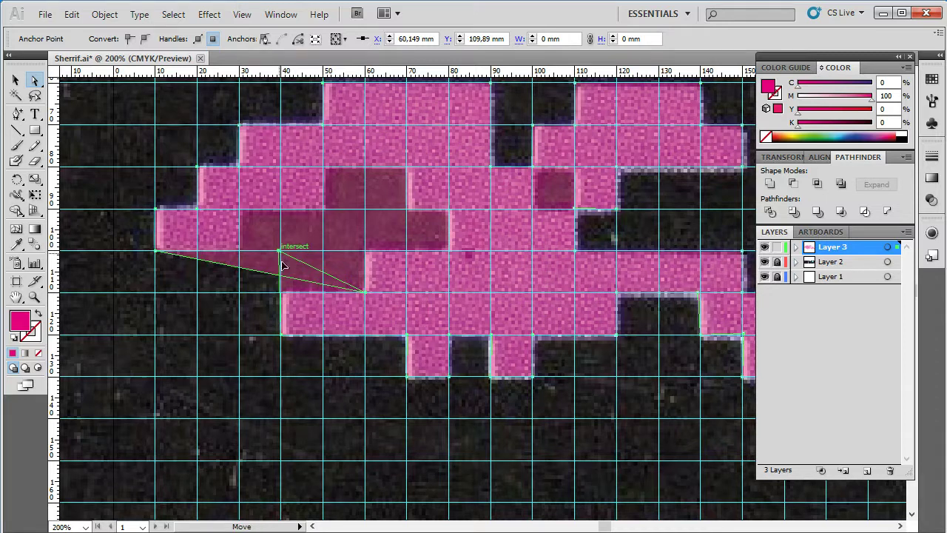
left_click_drag(282, 260, 287, 287)
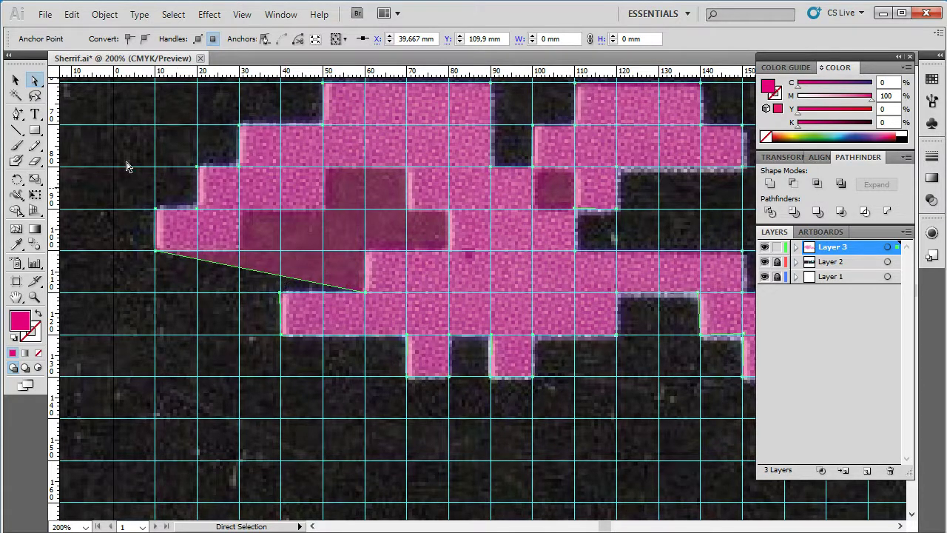
Add two more anchor points along the slanted lower-left edge
left_click(21, 116)
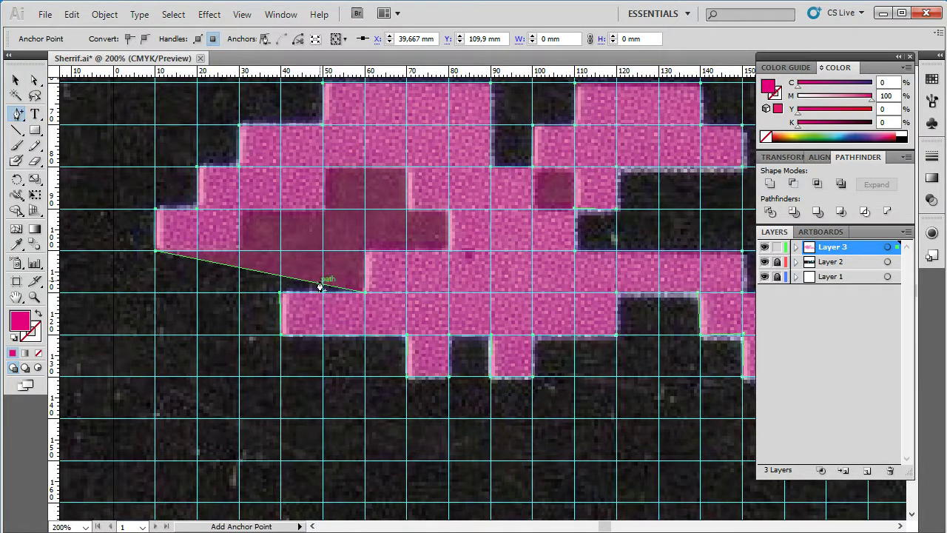
left_click(267, 274)
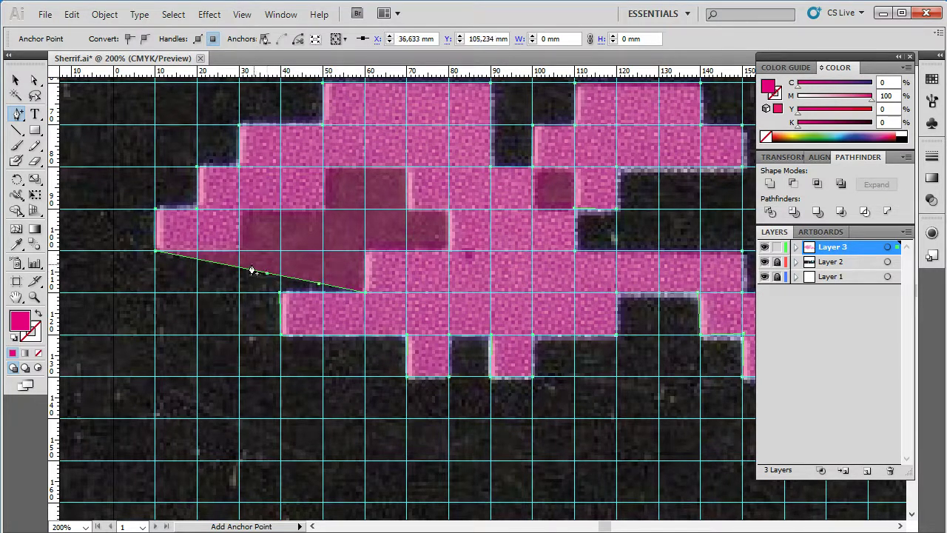
left_click(201, 259)
key("ctrl")
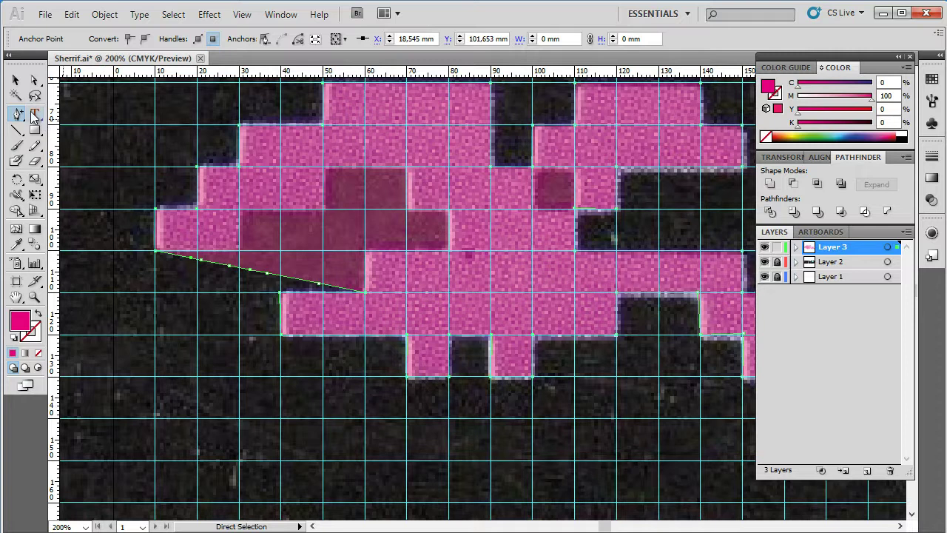
Drag the slanted edge's segment and anchors up and right into a diagonal across the upper-left blocks
left_click(32, 81)
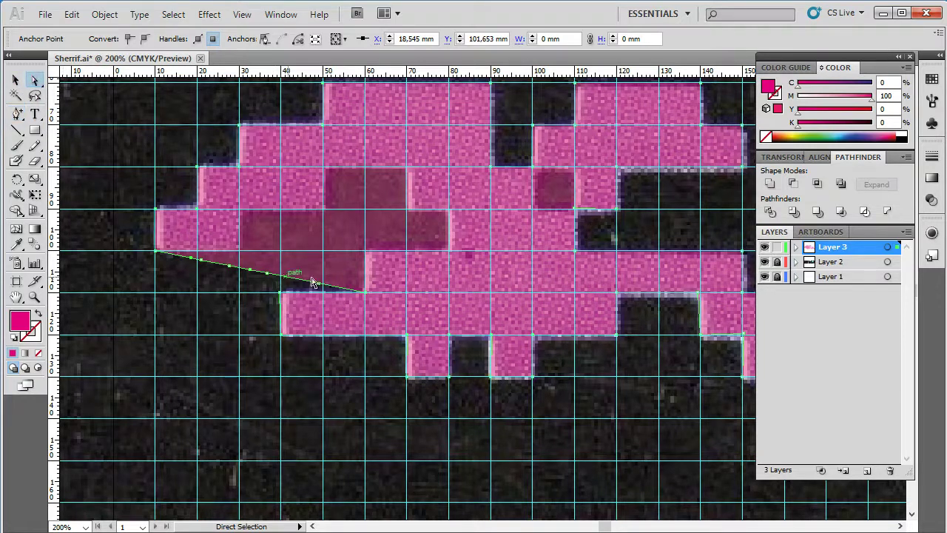
mouse_move(318, 285)
left_mouse_down()
mouse_move(365, 251)
mouse_move(282, 271)
mouse_move(448, 252)
left_mouse_up()
mouse_move(253, 274)
left_mouse_down()
mouse_move(299, 239)
mouse_move(233, 238)
left_mouse_up()
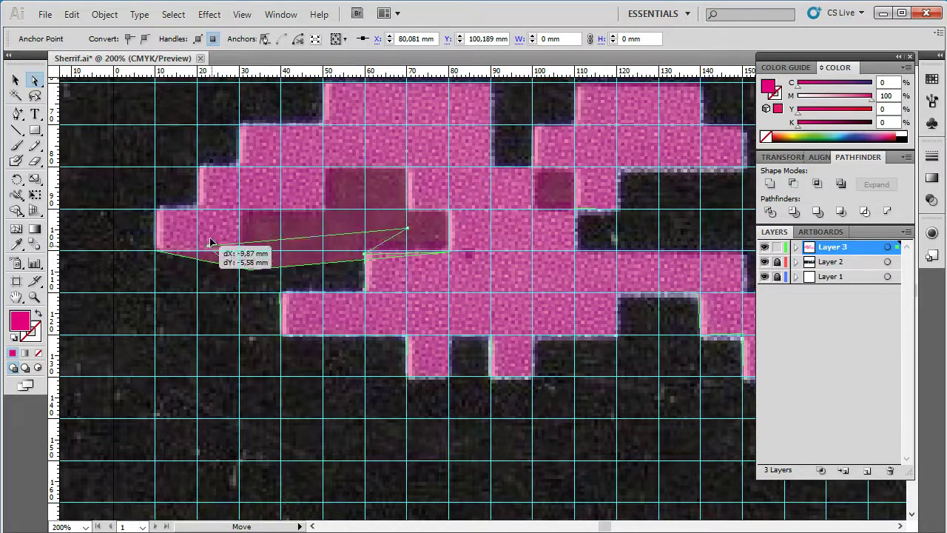
left_click_drag(232, 239, 230, 239)
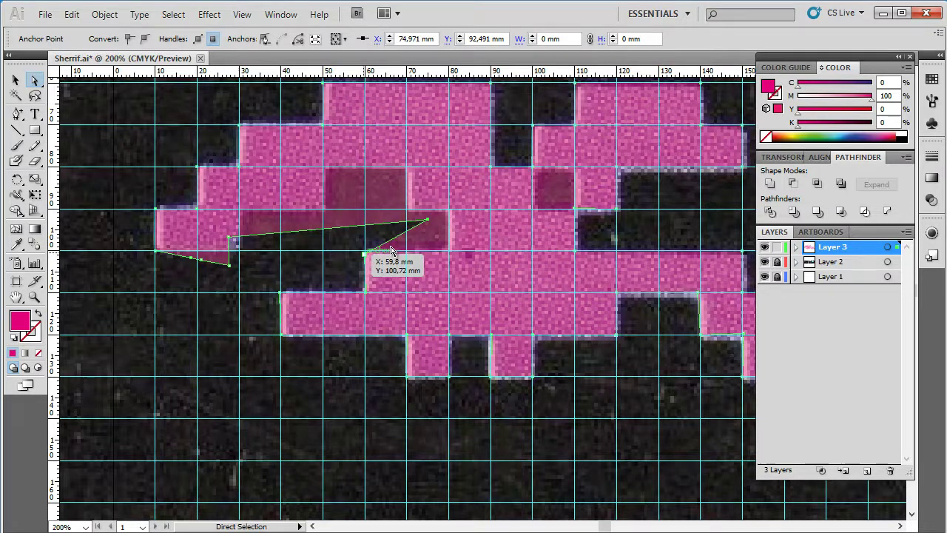
mouse_move(428, 220)
left_mouse_down()
mouse_move(449, 253)
mouse_move(482, 226)
mouse_move(448, 213)
left_mouse_up()
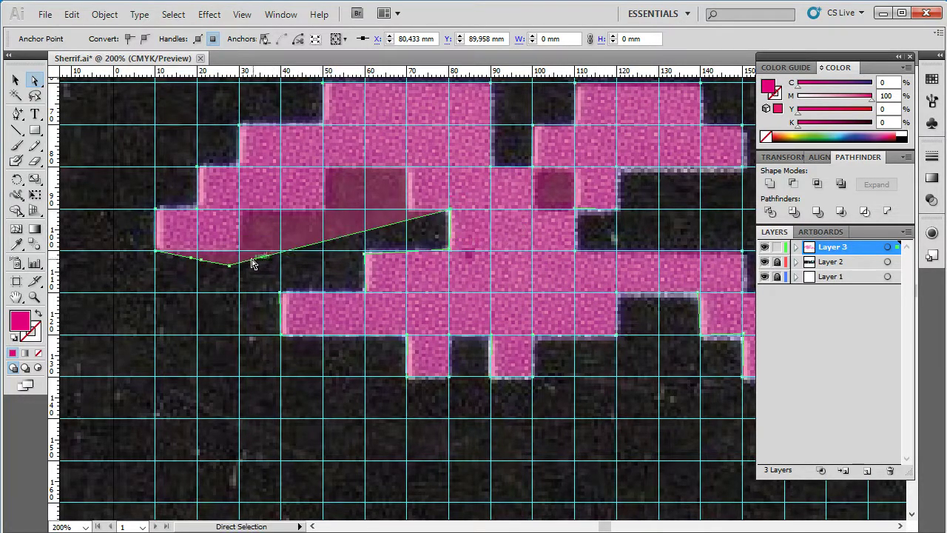
mouse_move(229, 265)
left_mouse_down()
mouse_move(268, 265)
mouse_move(227, 265)
mouse_move(408, 212)
left_mouse_up()
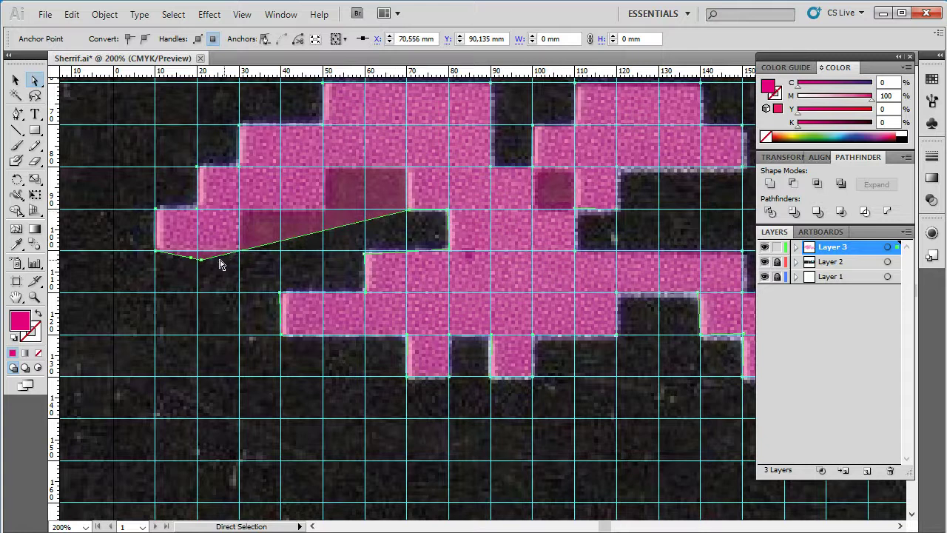
mouse_move(408, 211)
left_mouse_down()
mouse_move(405, 171)
mouse_move(324, 169)
left_mouse_up()
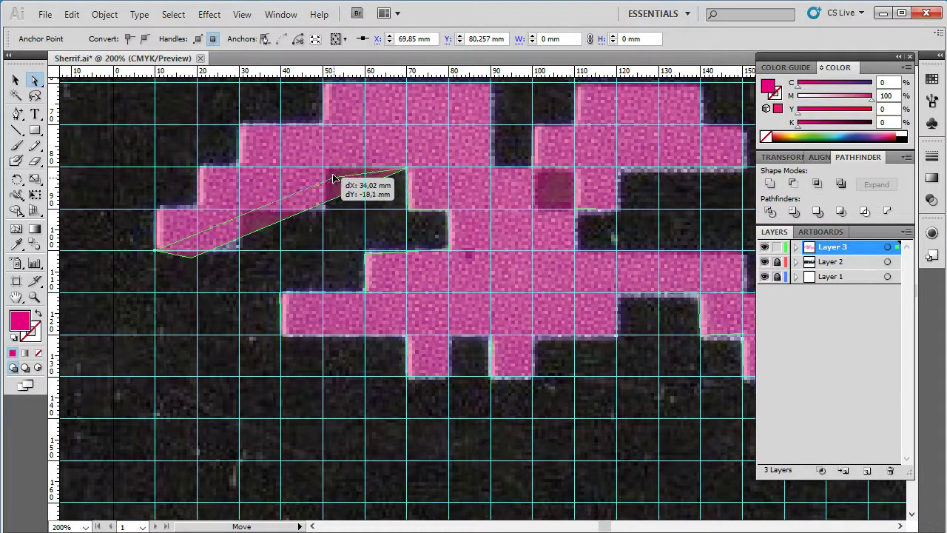
key("plus")
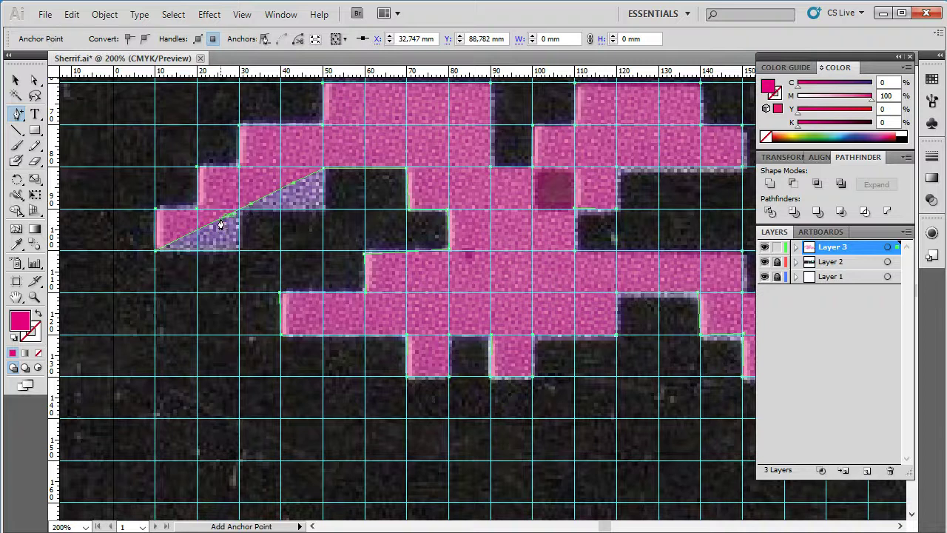
Drag the slanted edge's added anchors onto grid corners to restore the squared lower-left step
left_click(35, 80)
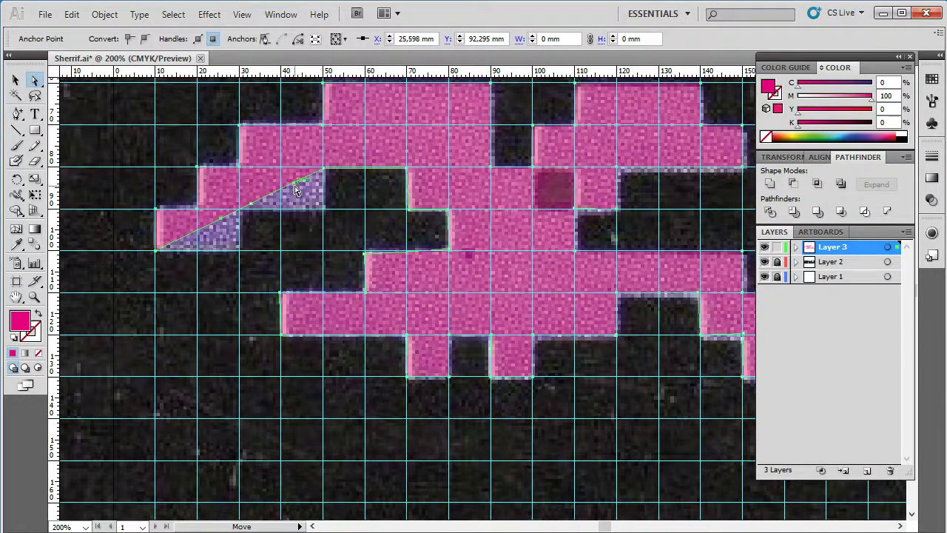
left_click_drag(294, 188, 323, 210)
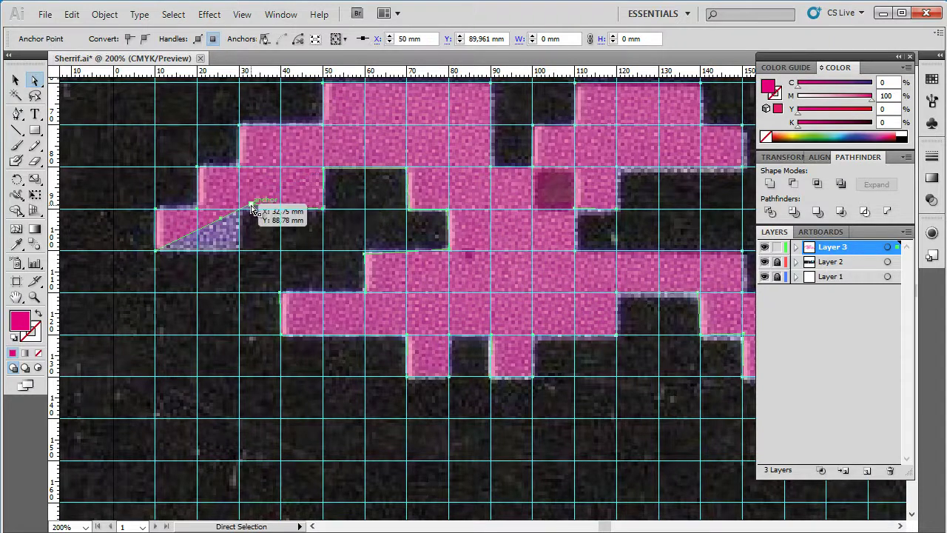
mouse_move(252, 209)
left_mouse_down()
mouse_move(230, 224)
mouse_move(239, 250)
left_mouse_up()
left_click(218, 220)
left_click(242, 259)
scroll(440, 259, "right", 3)
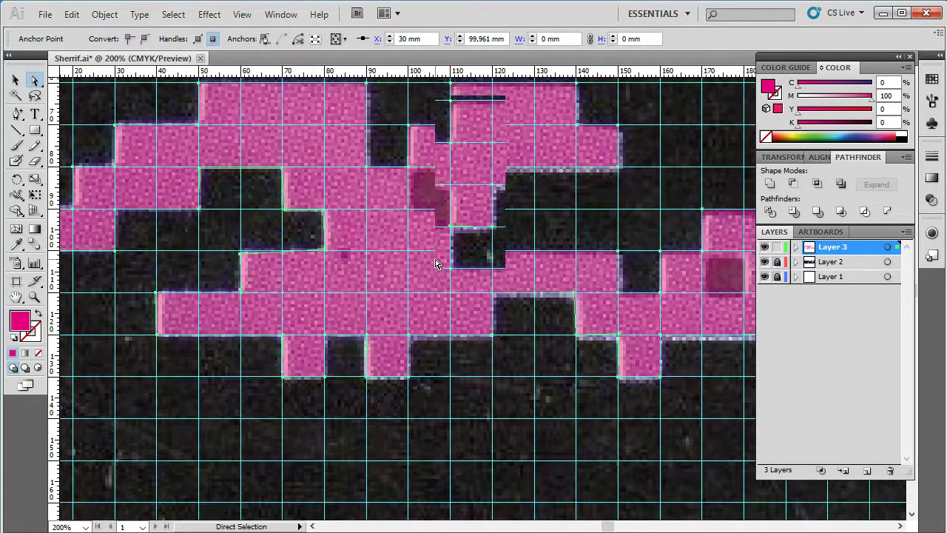
scroll(459, 274, "up", 2)
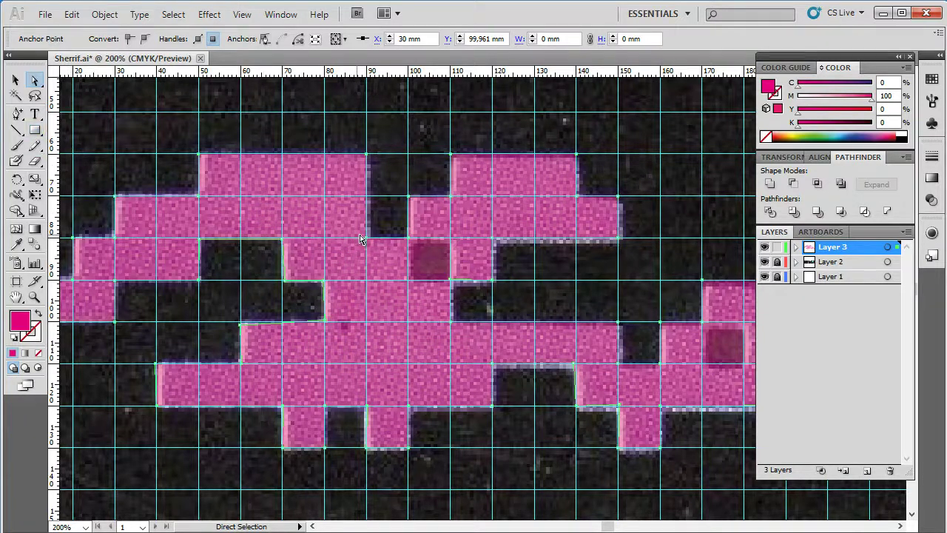
left_click(388, 225)
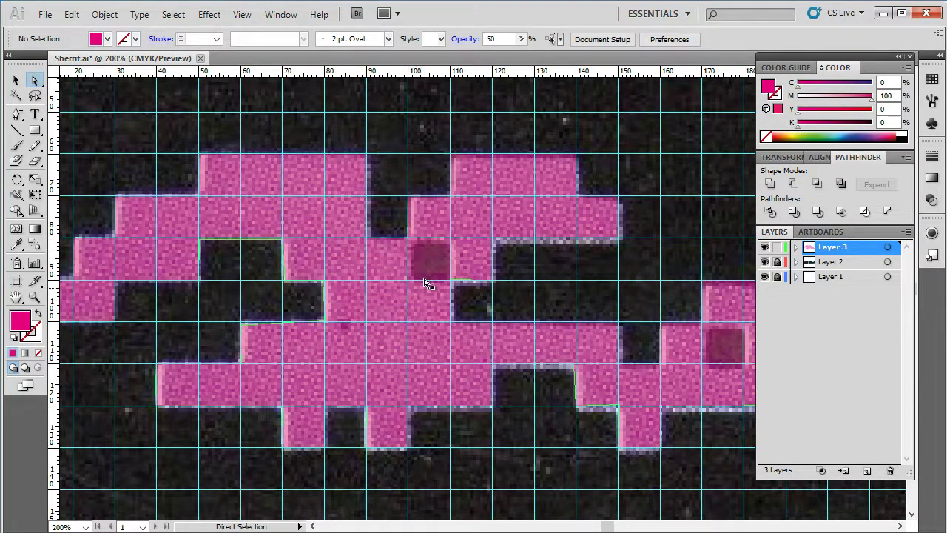
key("z")
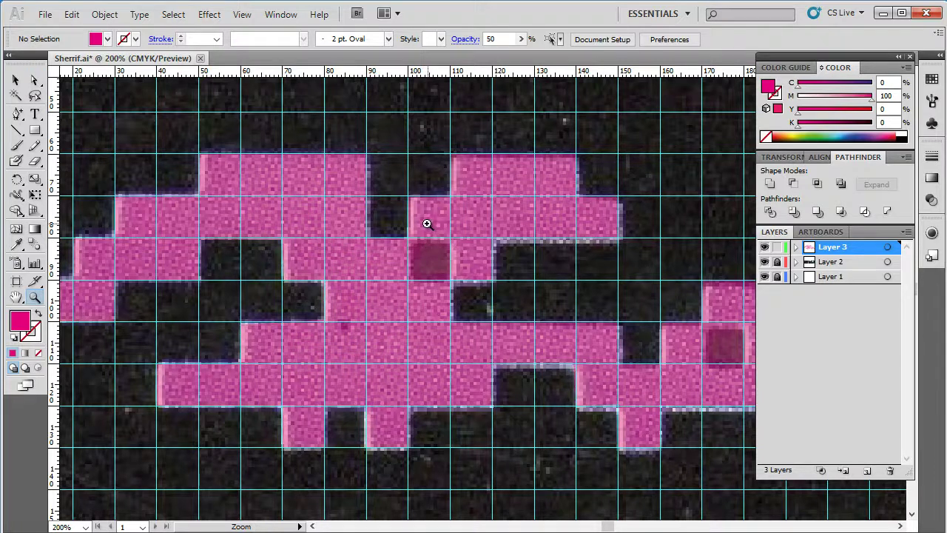
key("a")
left_click(432, 196)
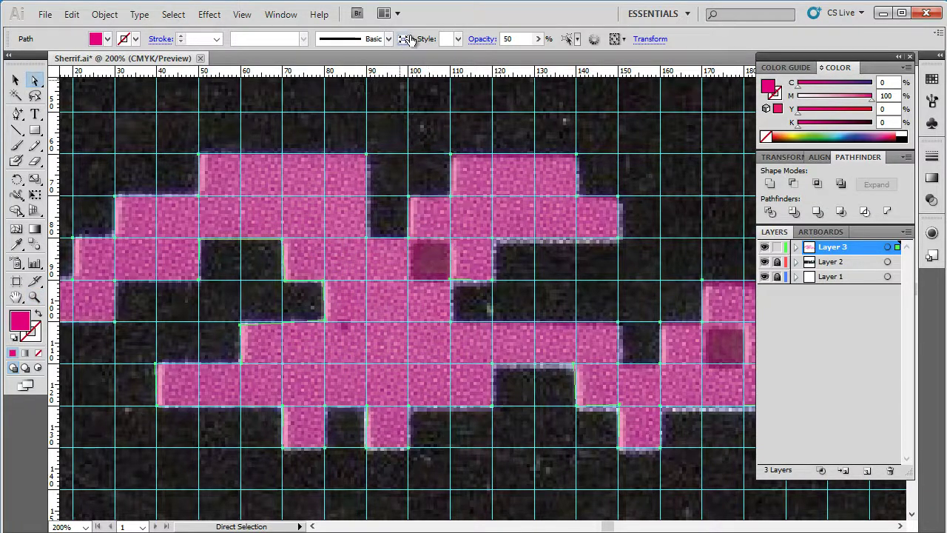
Set the pink shape back to 100% opacity and zoom in on the alien's left edge
type("100")
key("Return")
scroll(253, 215, "left", 3)
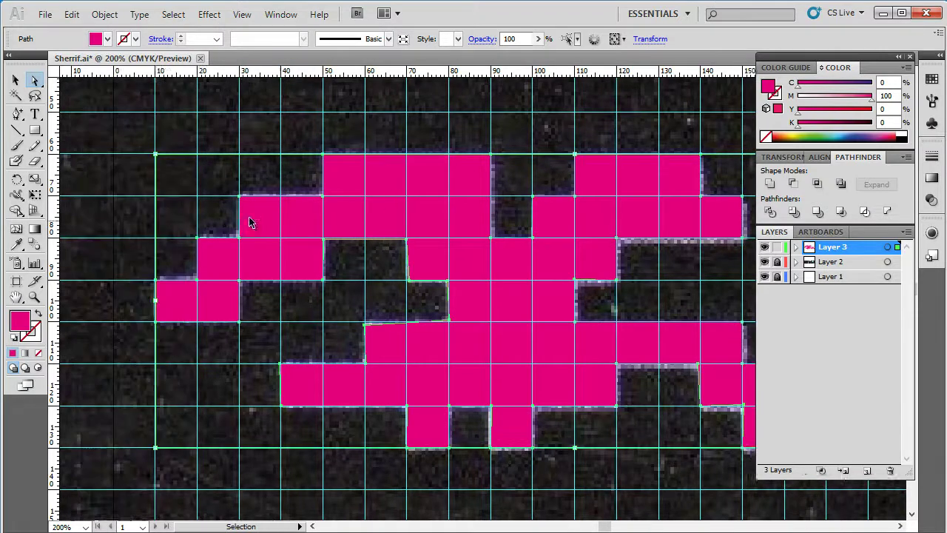
scroll(255, 244, "left", 2)
key("z")
left_click_drag(164, 266, 228, 347)
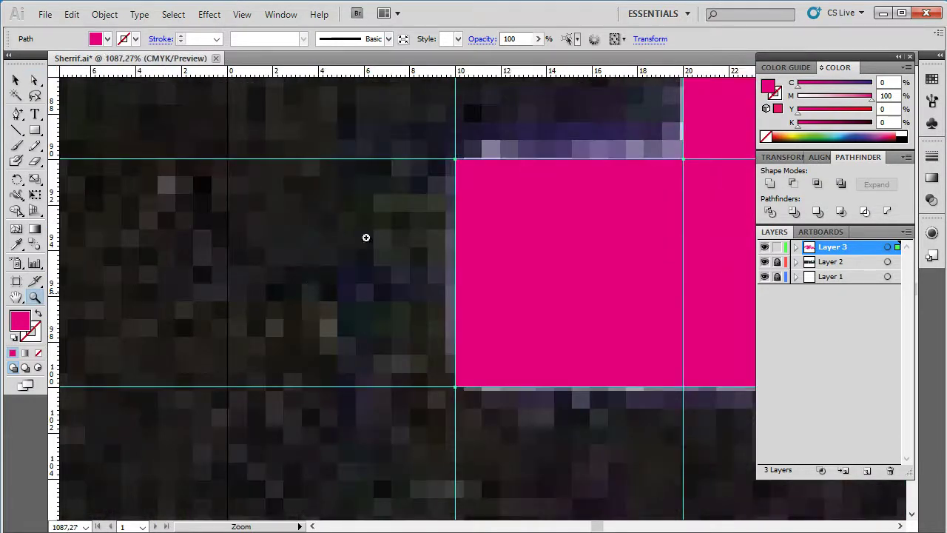
Pan along the shape's edges to check they follow the grid lines
scroll(440, 274, "right", 5)
scroll(499, 269, "up", 3)
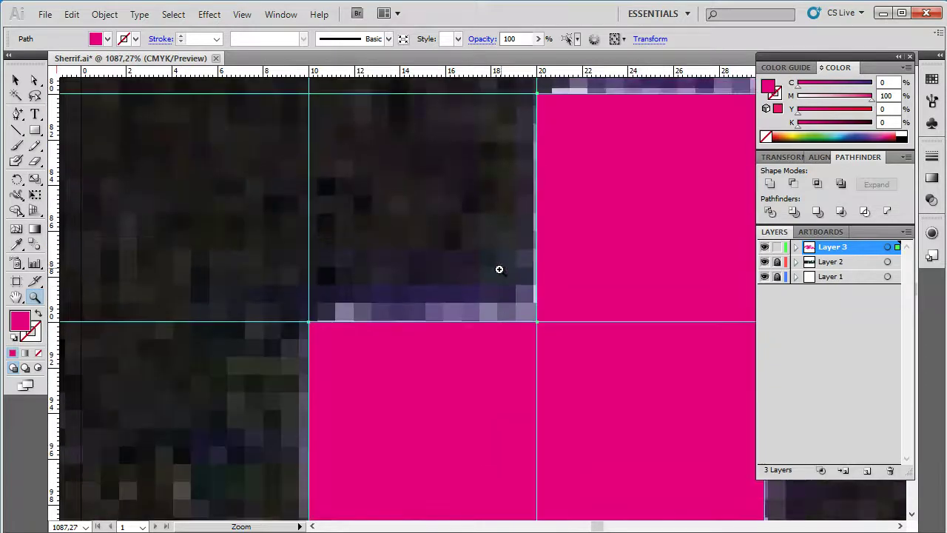
scroll(484, 268, "down", 2)
scroll(483, 276, "right", 2)
scroll(483, 275, "up", 3)
scroll(477, 274, "right", 3)
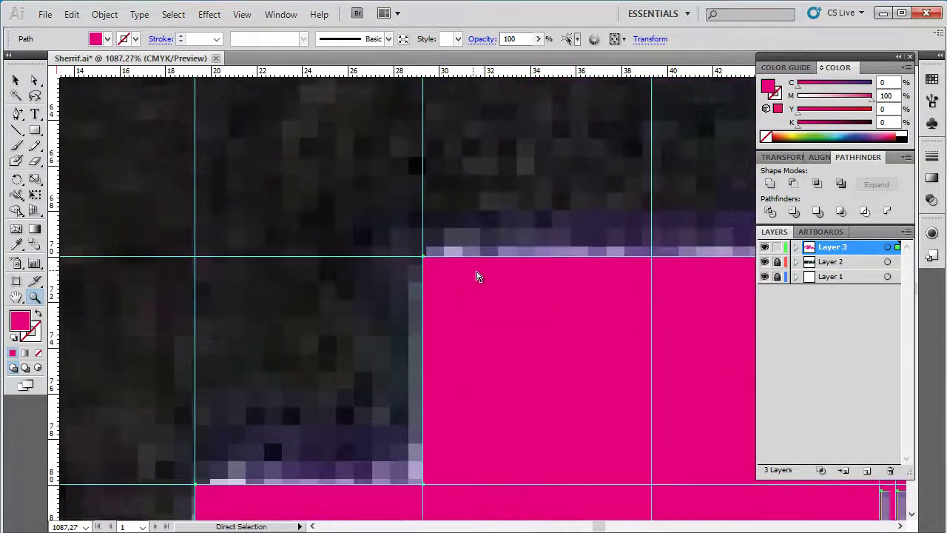
scroll(482, 282, "right", 2)
scroll(488, 274, "up", 2)
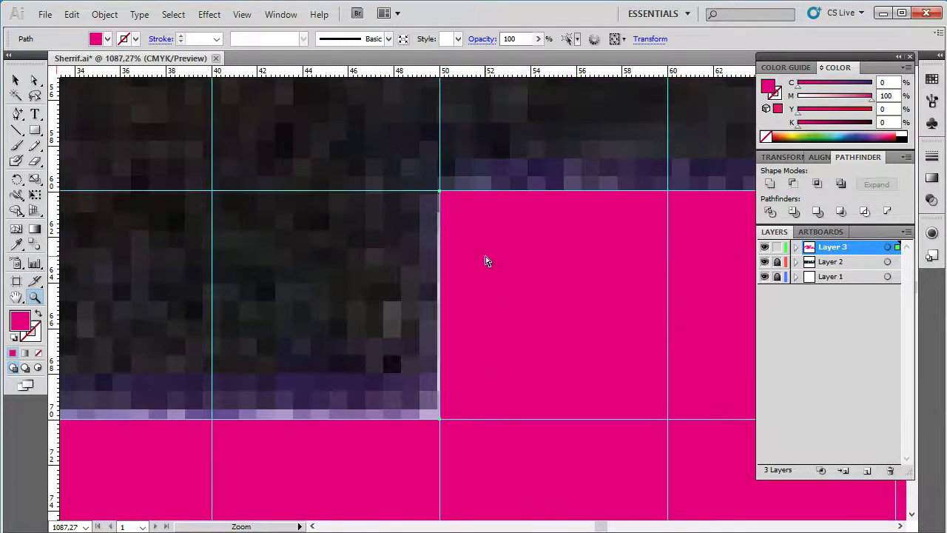
scroll(487, 261, "right", 2)
scroll(490, 267, "right", 2)
scroll(493, 266, "right", 4)
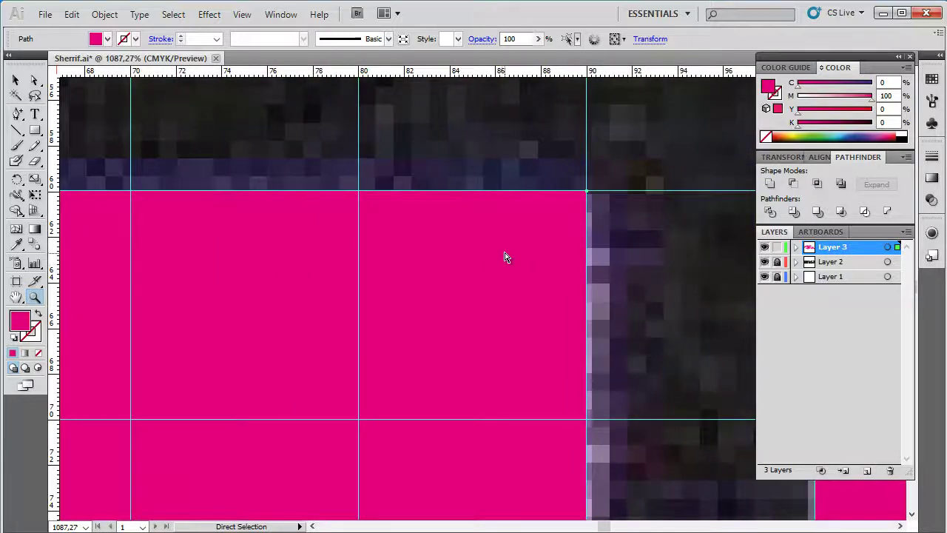
scroll(506, 257, "down", 2)
scroll(478, 266, "down", 2)
scroll(469, 279, "right", 2)
scroll(469, 288, "right", 1)
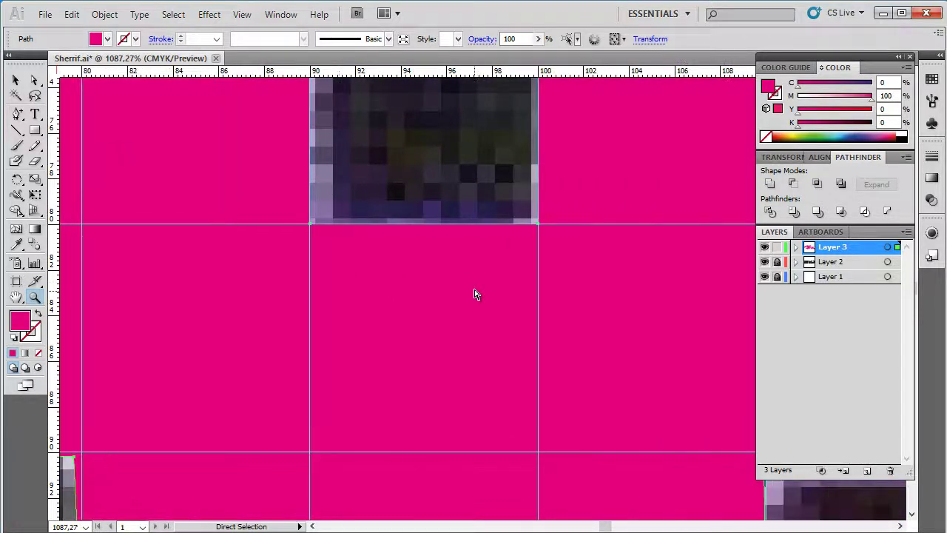
scroll(481, 285, "up", 2)
scroll(487, 279, "up", 1)
scroll(487, 279, "right", 2)
scroll(484, 283, "right", 2)
scroll(485, 287, "down", 1)
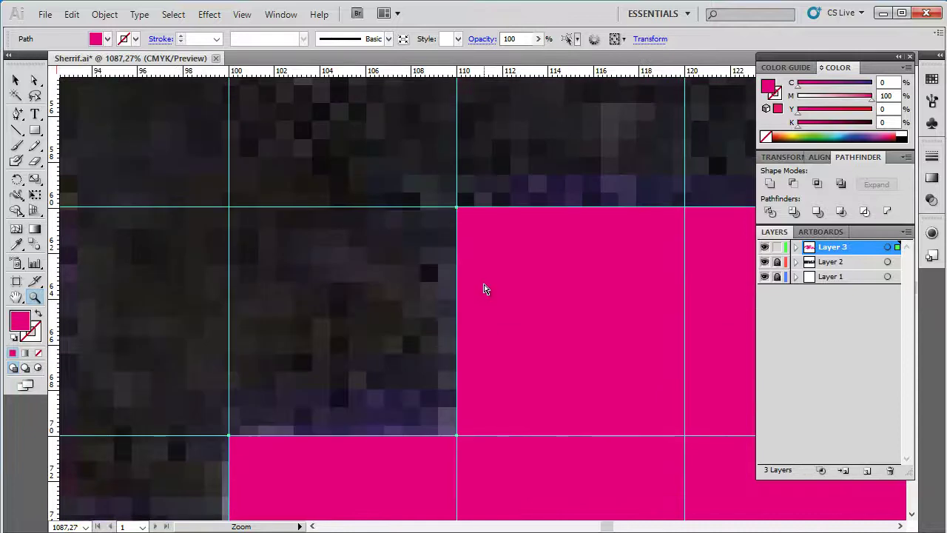
scroll(485, 288, "right", 2)
scroll(488, 292, "right", 2)
scroll(489, 293, "right", 3)
scroll(486, 285, "up", 1)
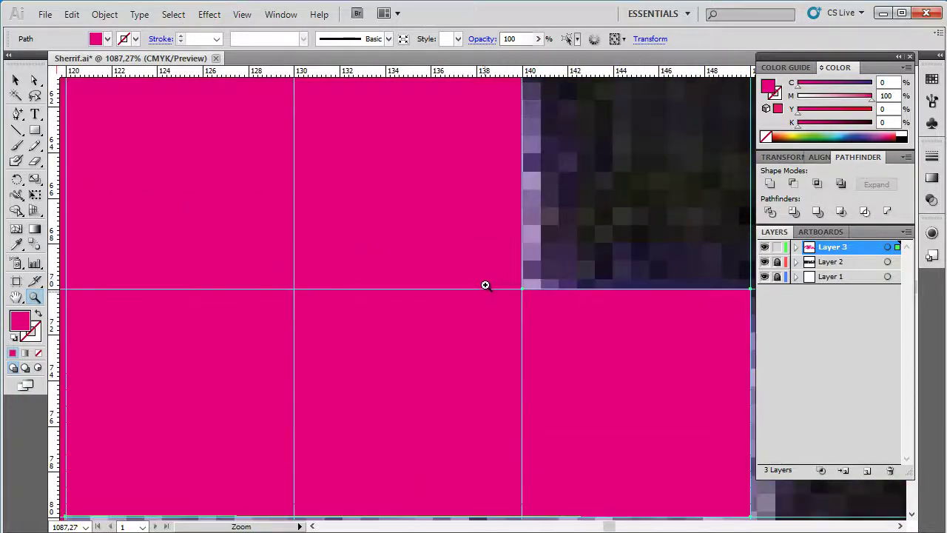
scroll(485, 285, "down", 2)
scroll(486, 292, "right", 1)
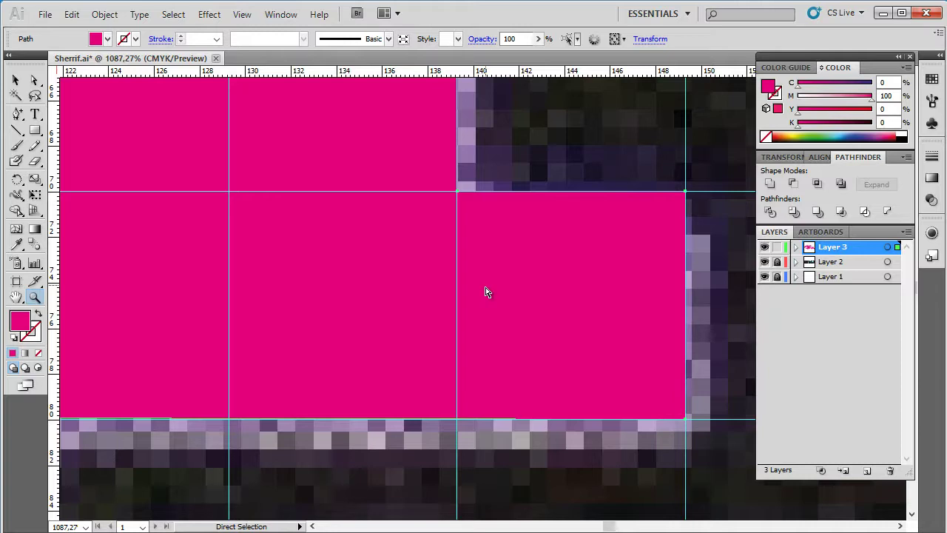
Snap the first two pixel-piece corner anchors onto their guide intersections
left_click_drag(399, 312, 376, 290)
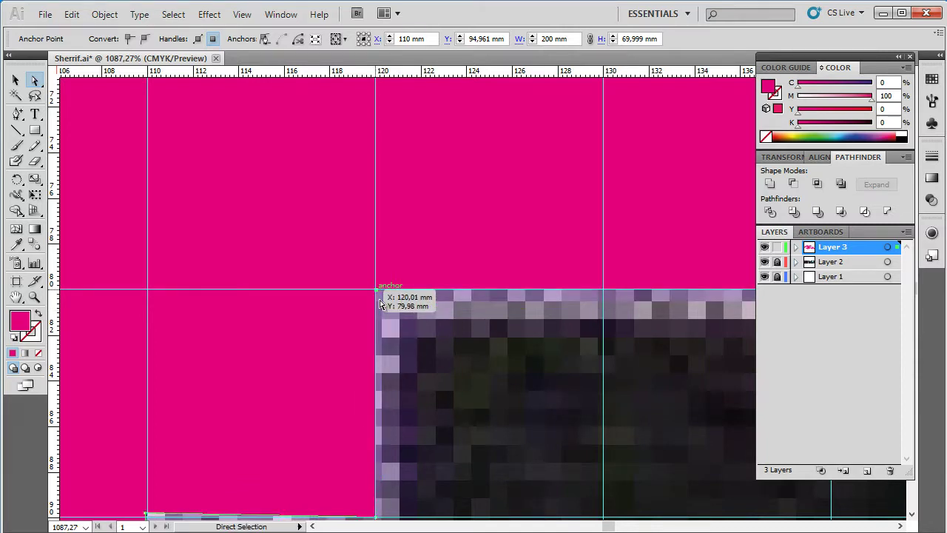
scroll(384, 305, "left", 3)
scroll(379, 302, "up", 4)
scroll(379, 302, "down", 3)
scroll(376, 296, "left", 3)
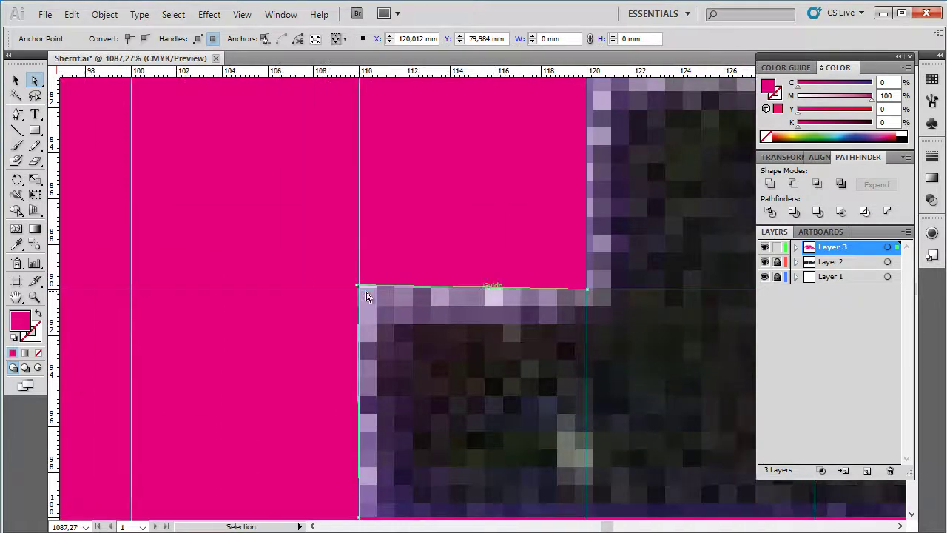
left_click_drag(358, 288, 361, 293)
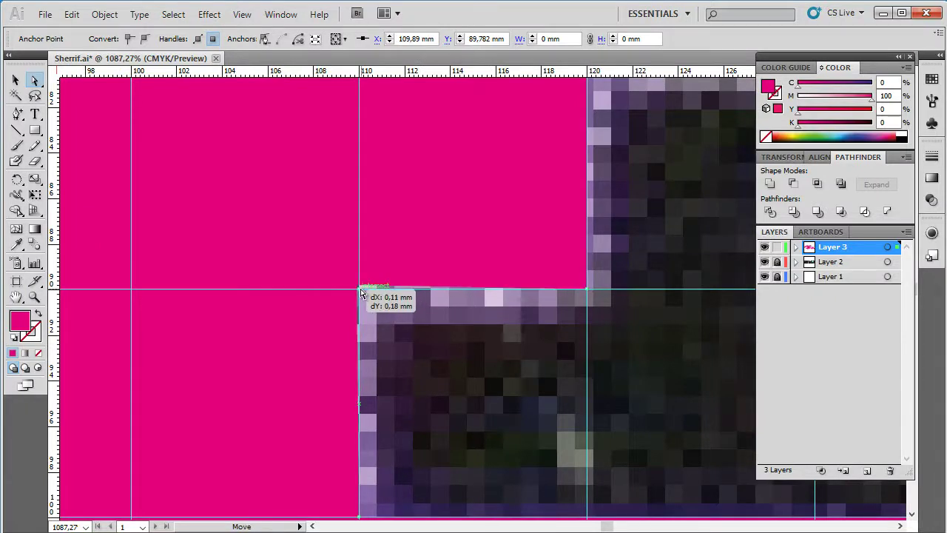
scroll(390, 313, "down", 2)
scroll(387, 307, "down", 3)
scroll(363, 277, "down", 4)
scroll(385, 278, "right", 4)
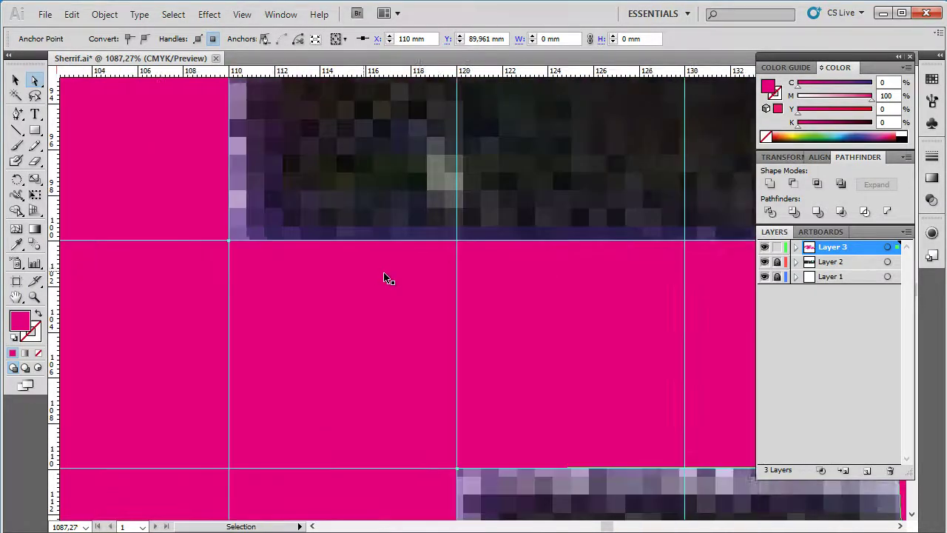
scroll(385, 279, "right", 2)
scroll(416, 290, "right", 2)
scroll(461, 305, "right", 2)
scroll(486, 323, "right", 2)
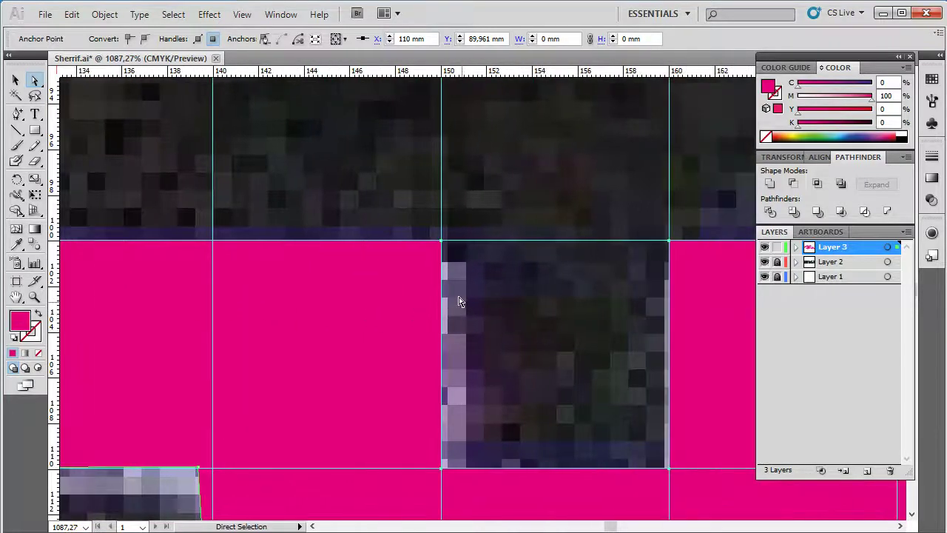
scroll(459, 301, "down", 2)
scroll(448, 313, "right", 2)
scroll(481, 317, "up", 1)
scroll(515, 315, "up", 1)
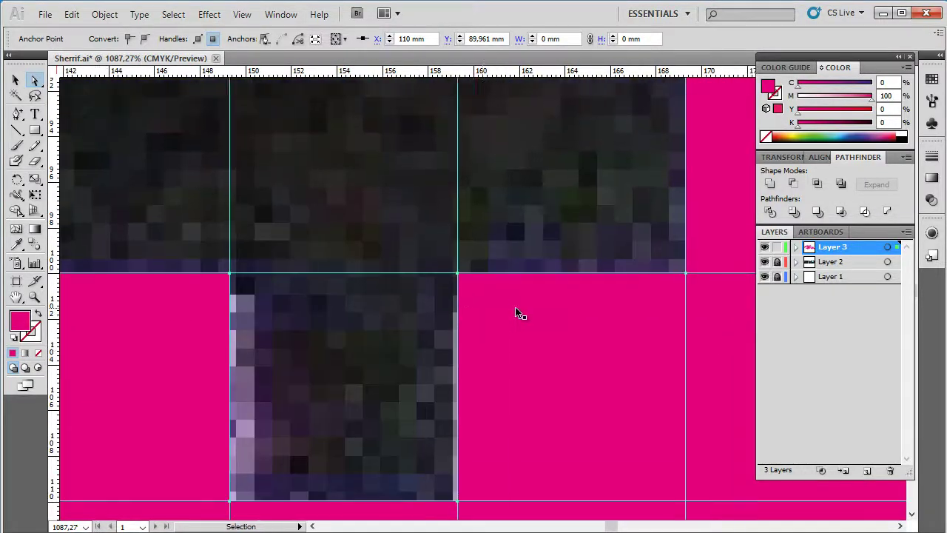
scroll(519, 317, "right", 2)
scroll(520, 319, "up", 2)
scroll(533, 326, "right", 2)
scroll(526, 331, "right", 2)
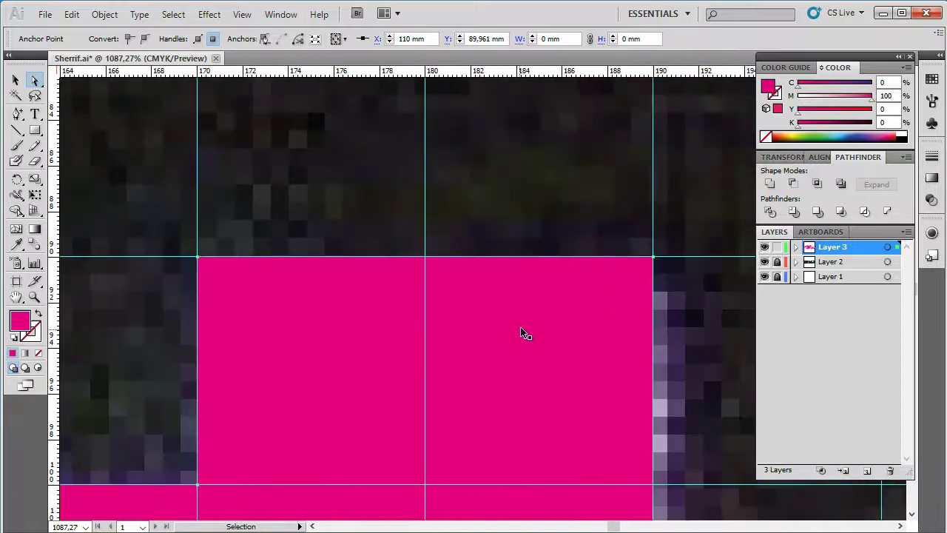
scroll(521, 333, "down", 2)
scroll(532, 329, "down", 2)
scroll(541, 330, "up", 1)
scroll(535, 329, "right", 2)
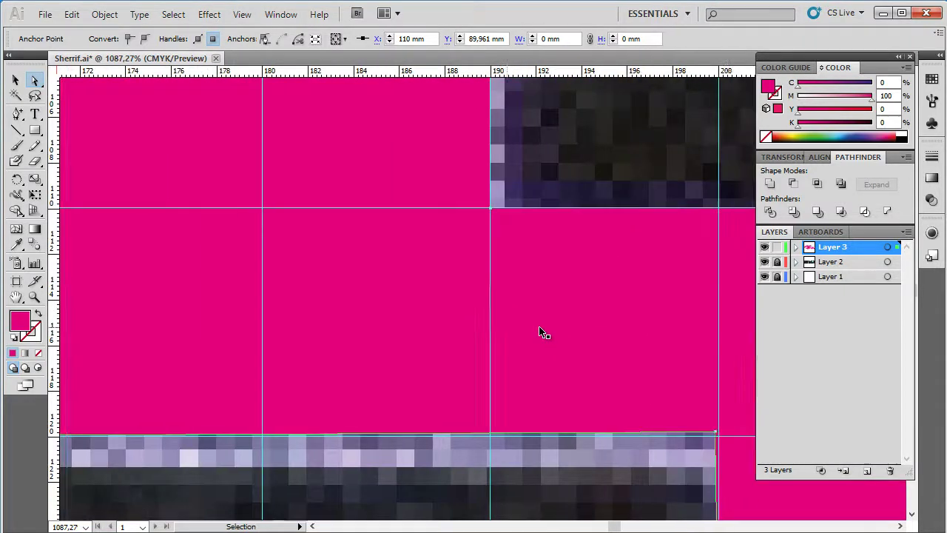
scroll(544, 333, "right", 4)
scroll(545, 342, "down", 2)
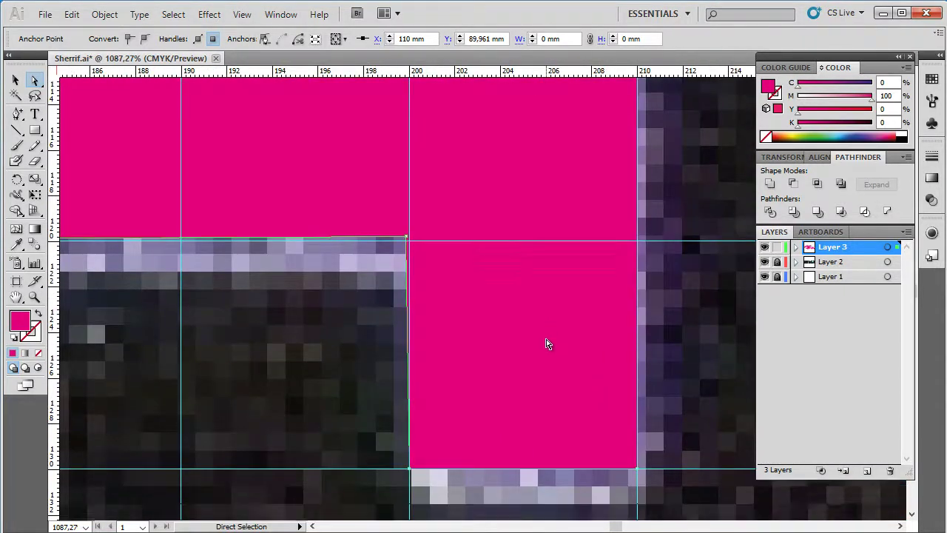
scroll(547, 343, "down", 1)
scroll(549, 345, "left", 2)
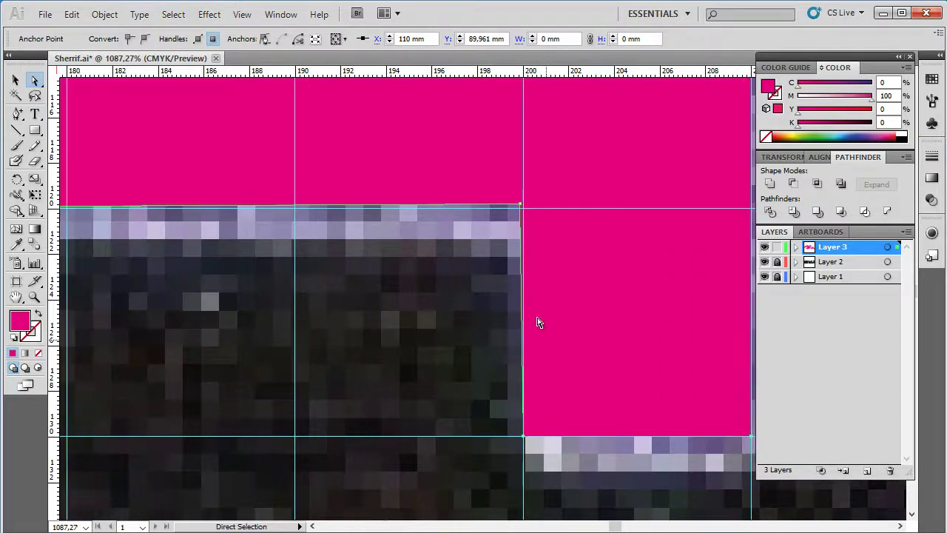
Snap two more corner anchors onto their guide crossings
left_click_drag(519, 201, 524, 213)
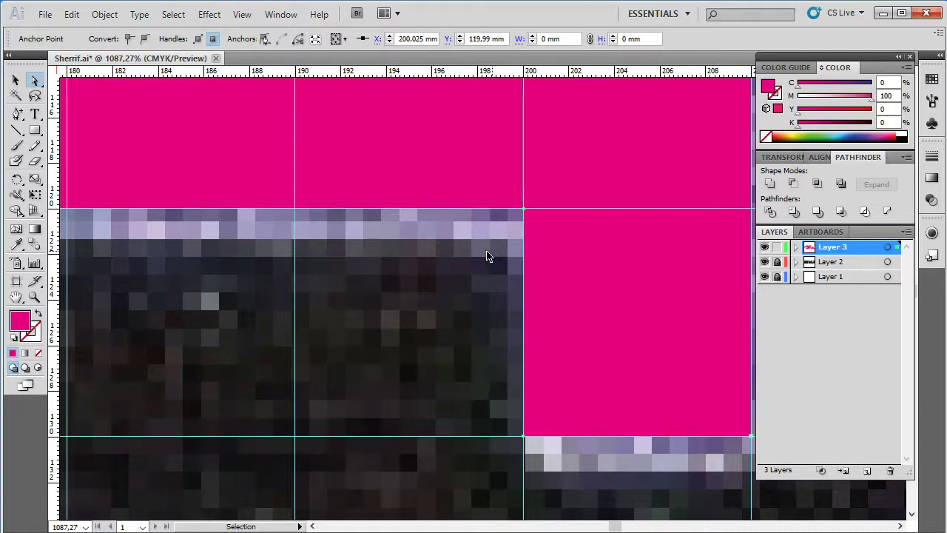
scroll(328, 262, "left", 7)
scroll(328, 266, "left", 5)
scroll(313, 274, "left", 2)
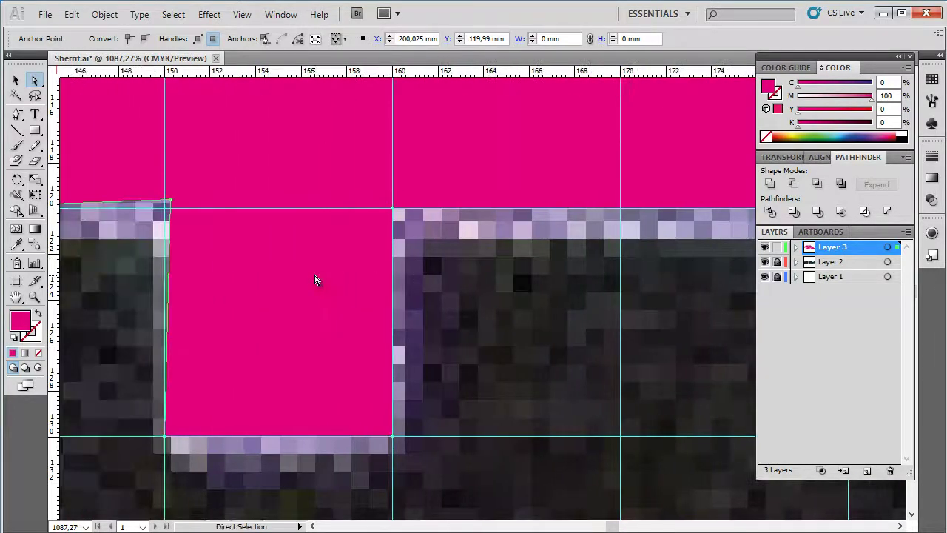
scroll(313, 275, "down", 3)
scroll(303, 277, "left", 3)
scroll(310, 270, "up", 3)
left_click_drag(353, 186, 343, 196)
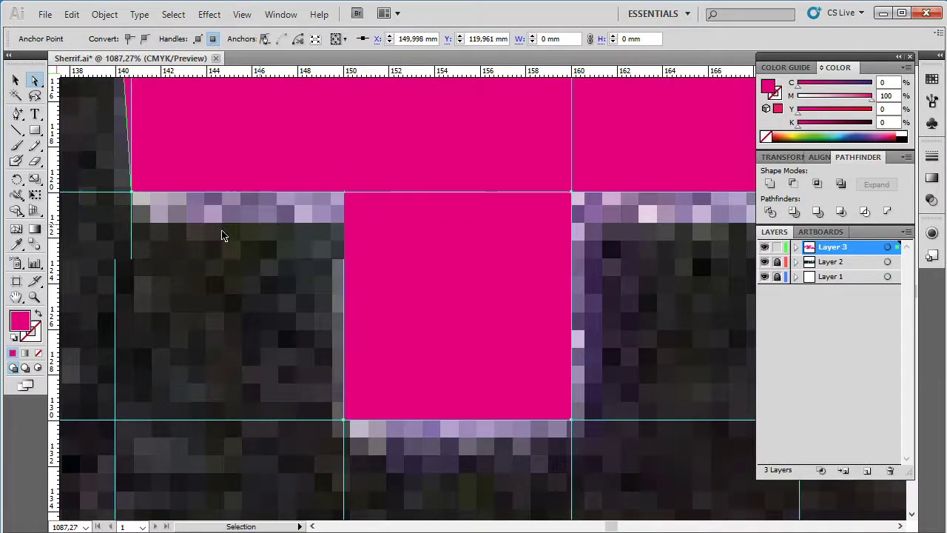
scroll(222, 233, "left", 3)
scroll(222, 232, "down", 1)
Square another corner on its guide, then nudge a corner to X 139.998 mm
left_click_drag(231, 141, 248, 146)
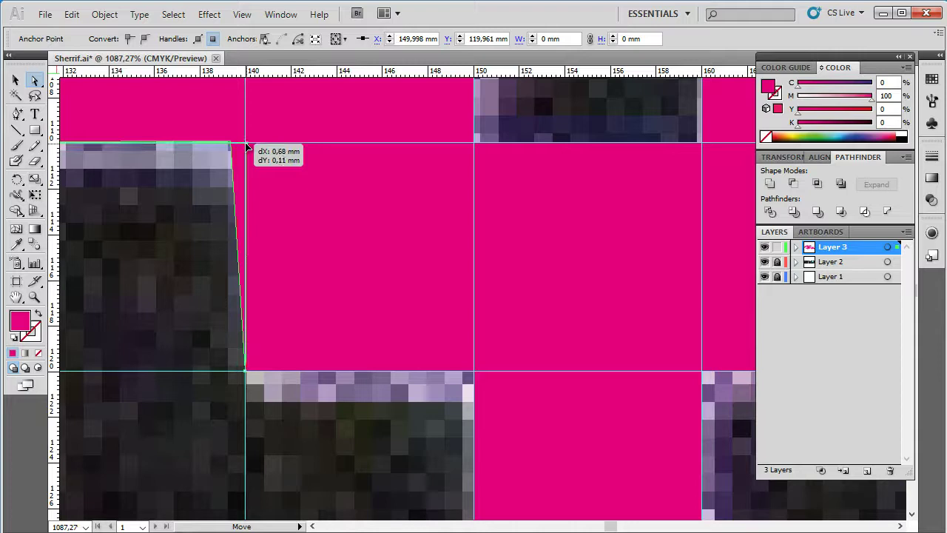
left_click_drag(248, 146, 248, 145)
scroll(214, 199, "left", 3)
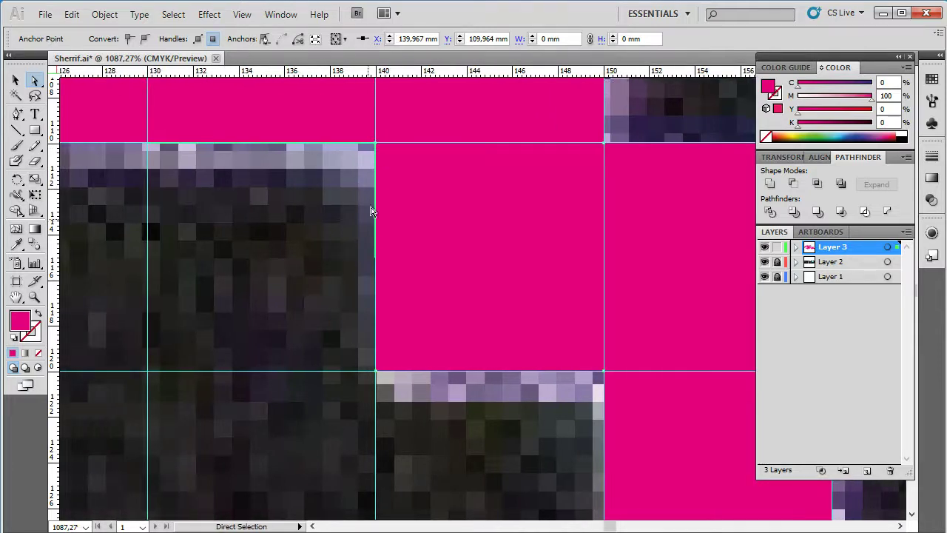
left_click_drag(398, 167, 398, 168)
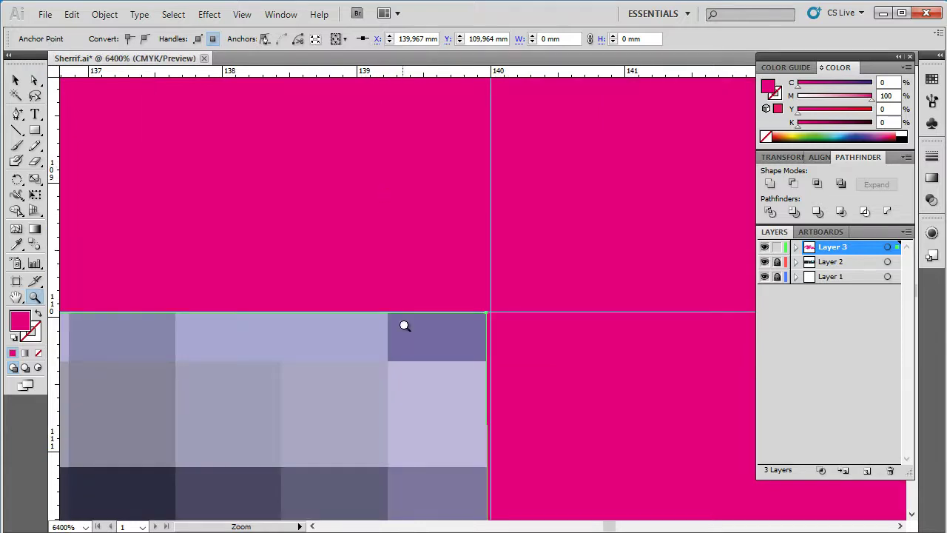
left_click_drag(487, 316, 492, 316)
scroll(429, 343, "left", 5)
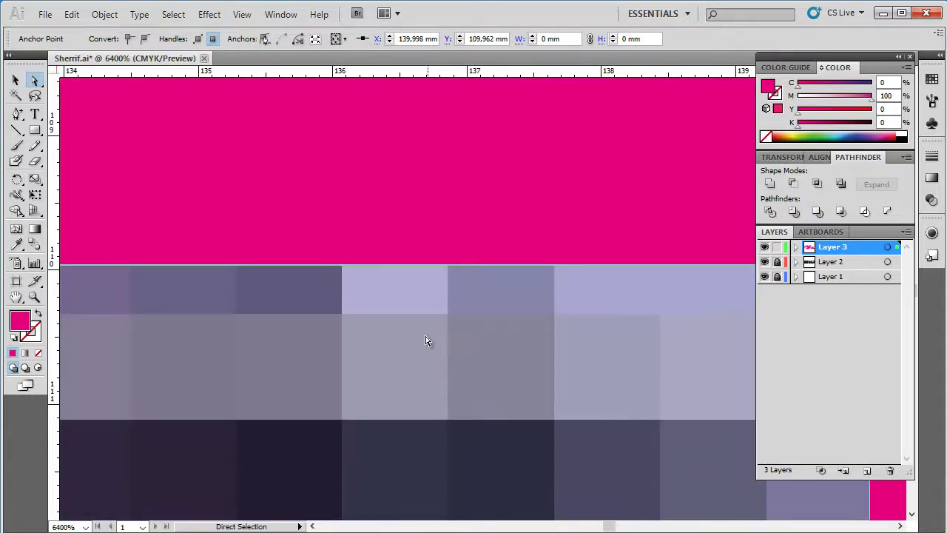
scroll(413, 313, "down", 1)
scroll(414, 313, "left", 1)
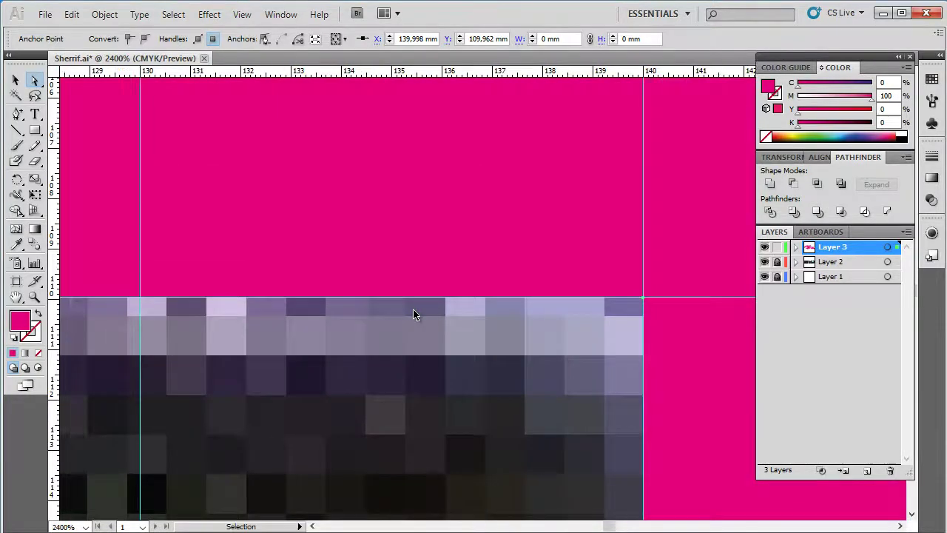
scroll(410, 296, "down", 1)
scroll(402, 268, "down", 1)
scroll(400, 272, "left", 5)
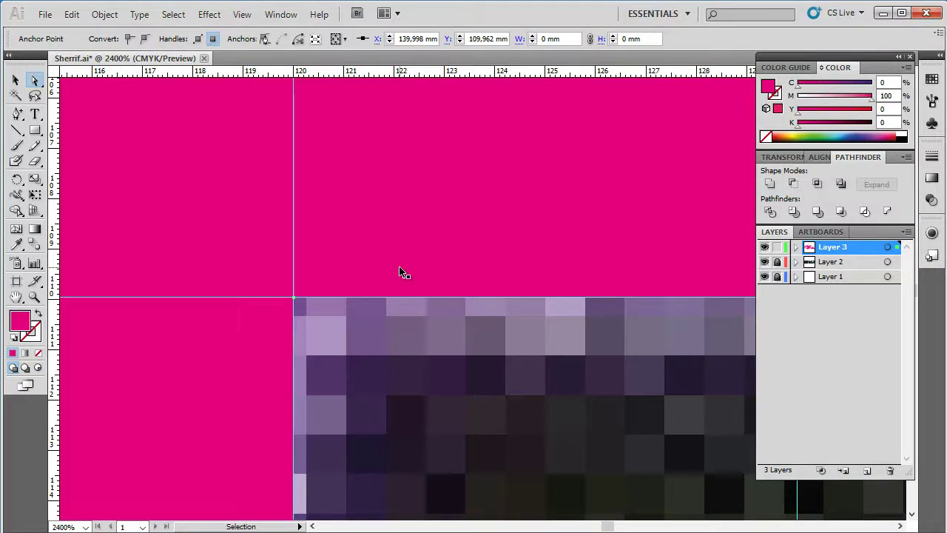
scroll(400, 272, "down", 1)
scroll(407, 277, "down", 3)
scroll(392, 276, "down", 3)
scroll(370, 275, "left", 5)
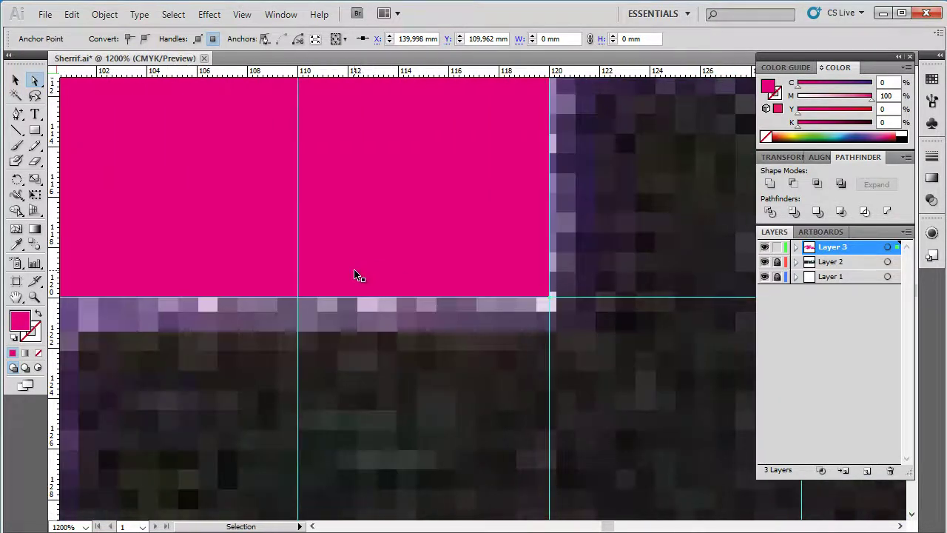
scroll(355, 275, "left", 3)
scroll(356, 274, "left", 3)
scroll(334, 271, "down", 3)
scroll(333, 271, "up", 3)
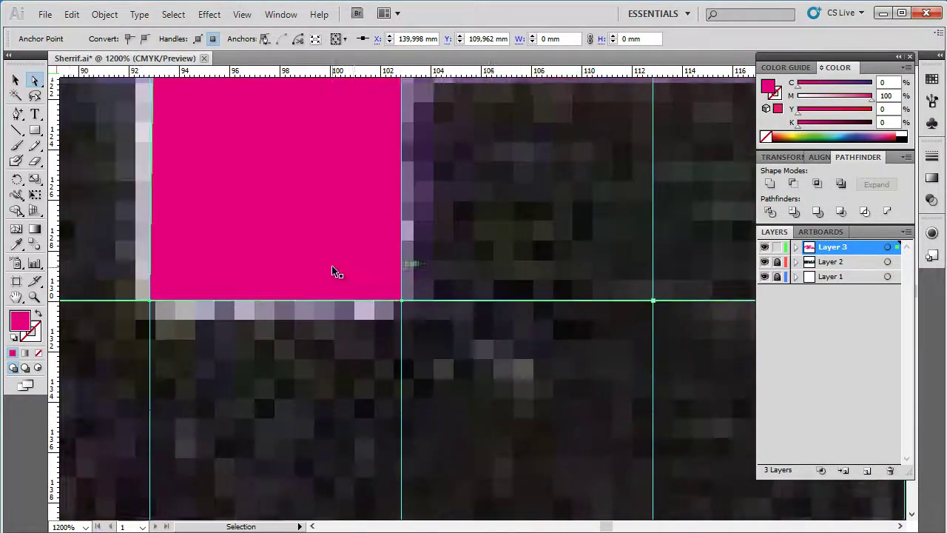
scroll(333, 271, "left", 3)
scroll(333, 271, "left", 2)
scroll(333, 271, "up", 3)
left_click_drag(363, 183, 366, 196)
key("ctrl+z")
scroll(207, 220, "left", 1)
scroll(208, 219, "down", 3)
scroll(208, 220, "left", 2)
scroll(204, 227, "left", 4)
scroll(204, 227, "up", 1)
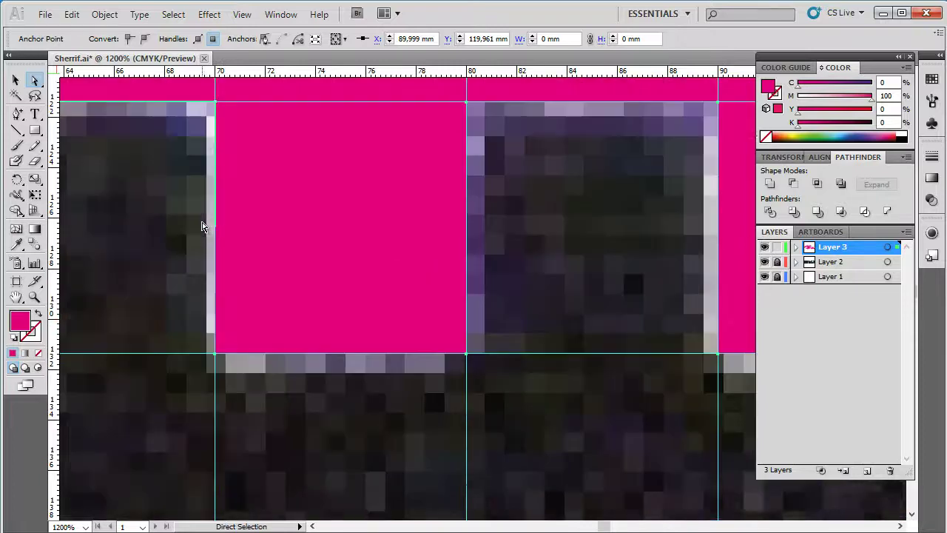
scroll(200, 231, "up", 2)
scroll(194, 238, "up", 1)
mouse_move(217, 250)
left_mouse_down()
mouse_move(247, 214)
mouse_move(215, 244)
left_mouse_up()
scroll(177, 270, "left", 1)
scroll(177, 270, "left", 1)
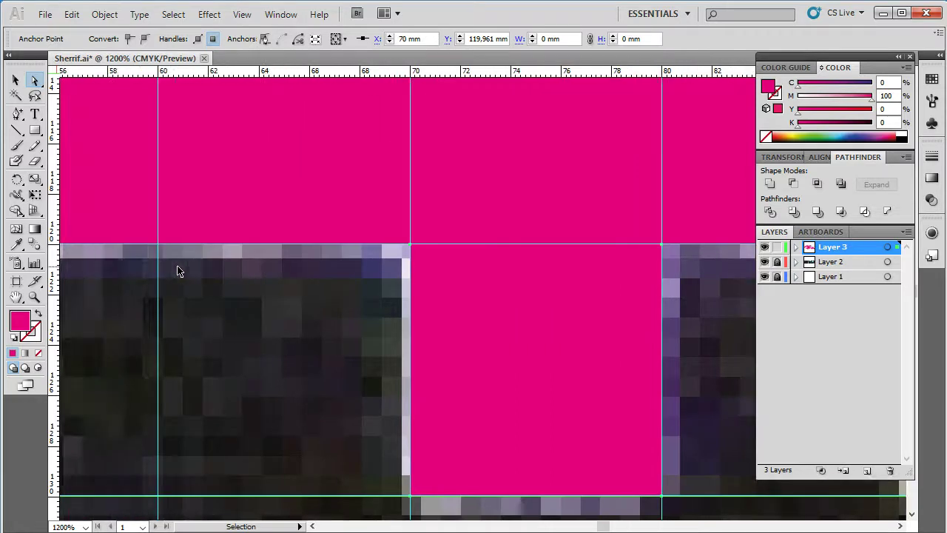
scroll(175, 278, "left", 2)
scroll(175, 278, "left", 1)
scroll(171, 274, "left", 1)
scroll(169, 271, "left", 1)
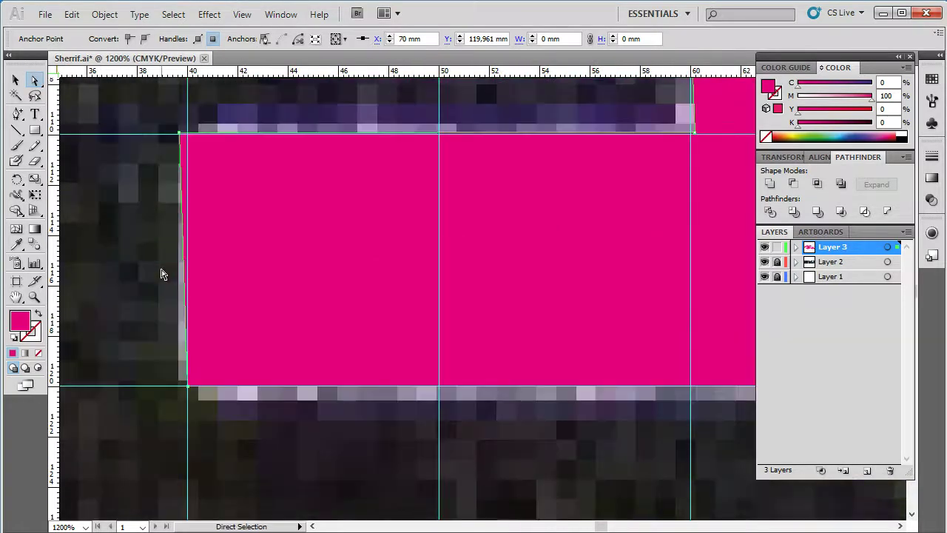
scroll(167, 269, "left", 1)
left_click_drag(180, 245, 191, 241)
scroll(245, 248, "right", 2)
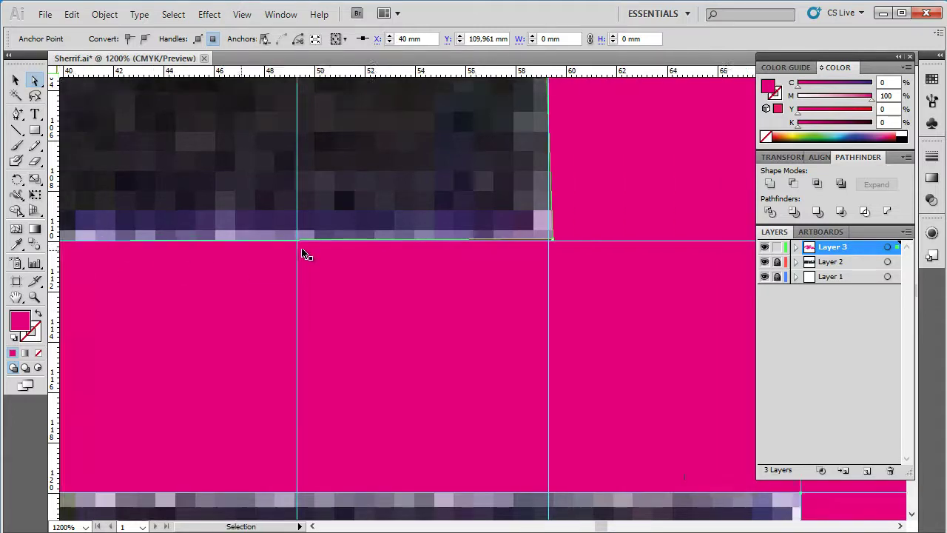
scroll(306, 253, "right", 2)
left_click_drag(428, 241, 425, 210)
scroll(437, 240, "up", 3)
scroll(437, 240, "up", 1)
scroll(457, 244, "right", 2)
scroll(486, 234, "right", 2)
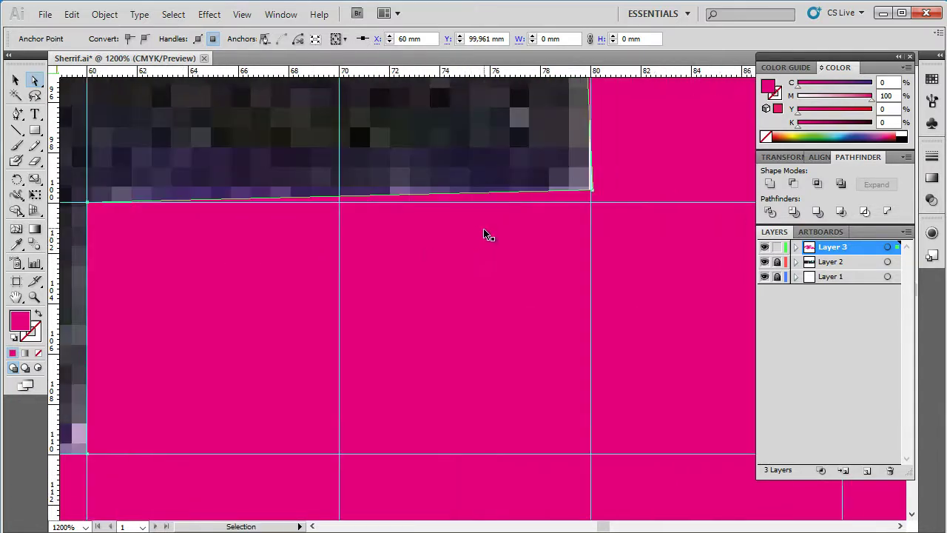
left_click_drag(485, 192, 485, 203)
scroll(487, 203, "up", 3)
left_click_drag(474, 117, 484, 129)
mouse_move(250, 134)
left_mouse_down()
mouse_move(235, 134)
mouse_move(274, 186)
left_mouse_up()
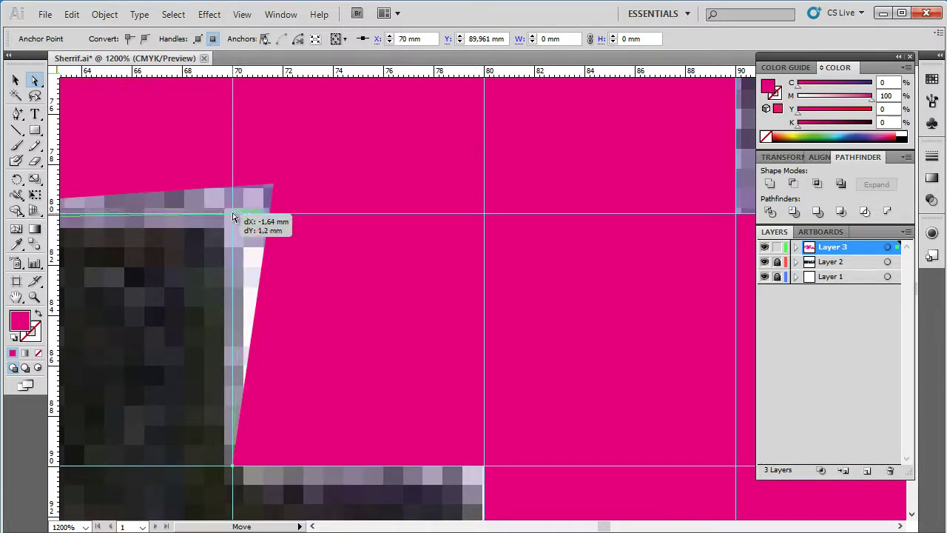
left_click_drag(274, 187, 234, 214)
scroll(148, 207, "left", 3)
scroll(126, 196, "left", 3)
scroll(222, 222, "left", 2)
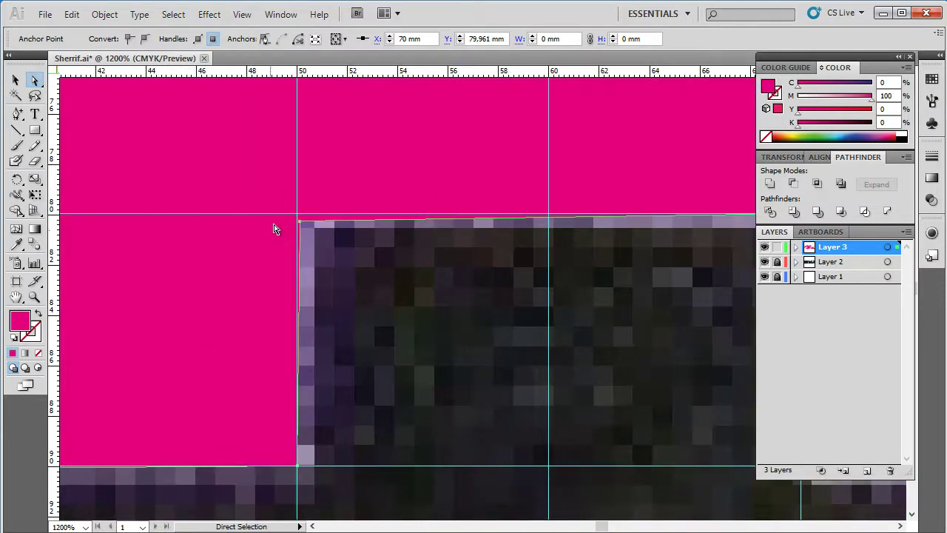
mouse_move(302, 222)
left_mouse_down()
mouse_move(275, 176)
mouse_move(297, 214)
left_mouse_up()
scroll(288, 254, "down", 3)
scroll(274, 259, "left", 1)
scroll(251, 245, "left", 3)
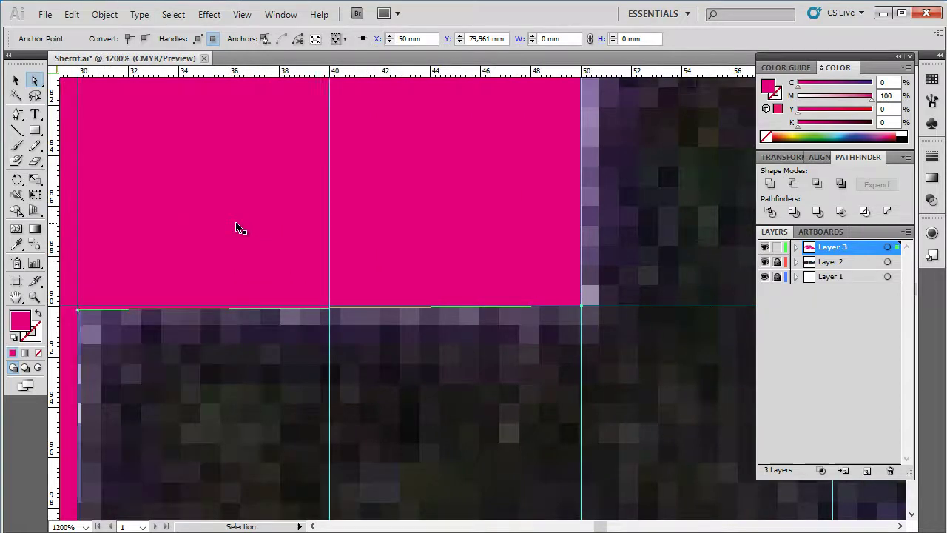
scroll(215, 231, "left", 2)
scroll(207, 234, "down", 1)
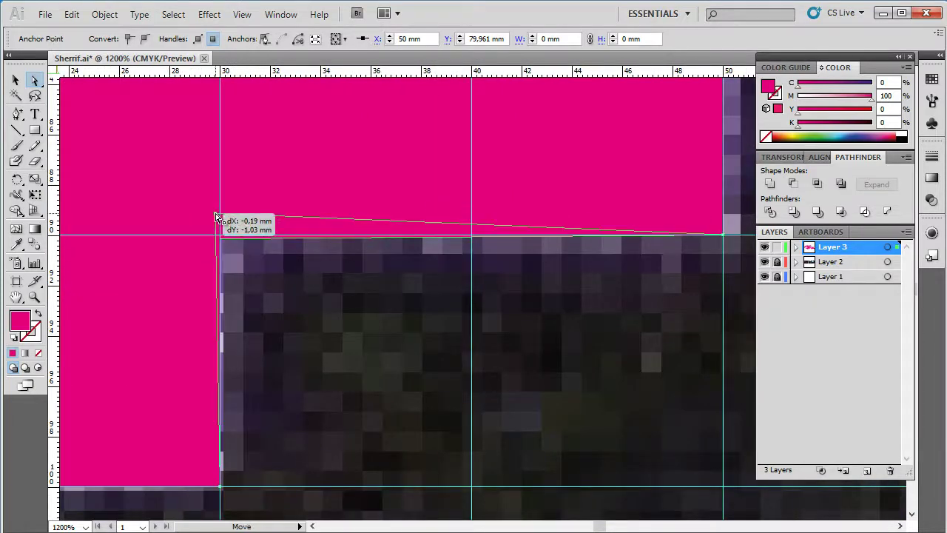
left_click_drag(222, 241, 223, 237)
scroll(227, 268, "left", 2)
scroll(234, 259, "down", 3)
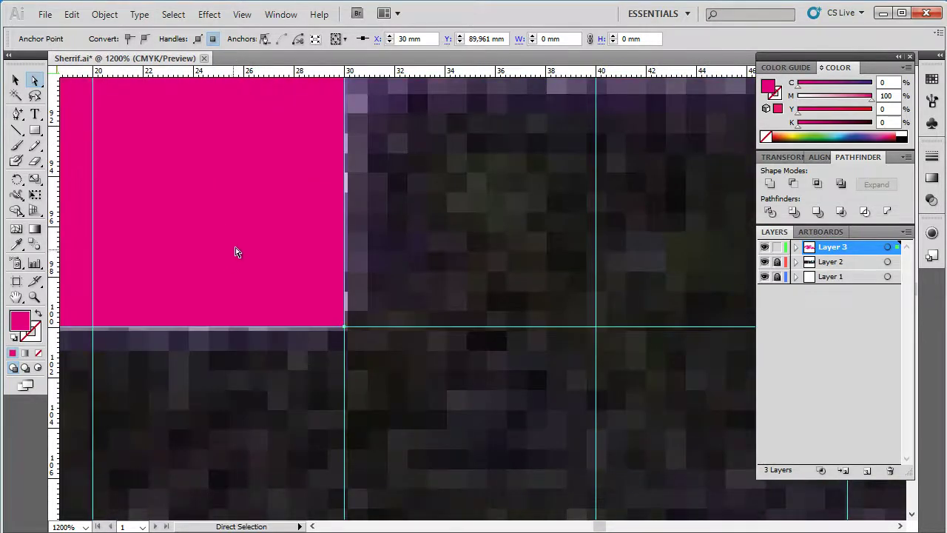
scroll(238, 247, "down", 2)
scroll(222, 226, "left", 3)
scroll(209, 214, "left", 3)
scroll(207, 213, "up", 3)
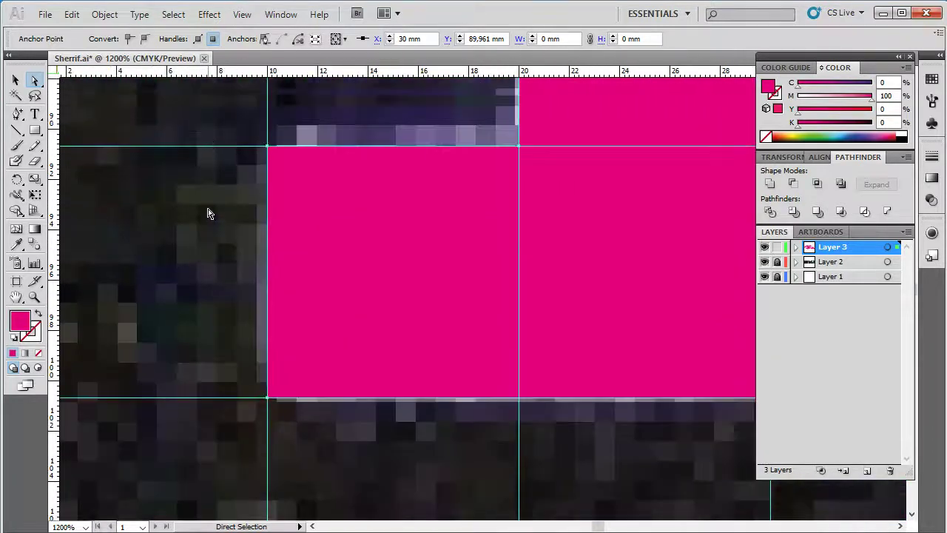
scroll(239, 226, "up", 1)
scroll(289, 215, "right", 2)
scroll(289, 216, "up", 4)
scroll(300, 222, "right", 2)
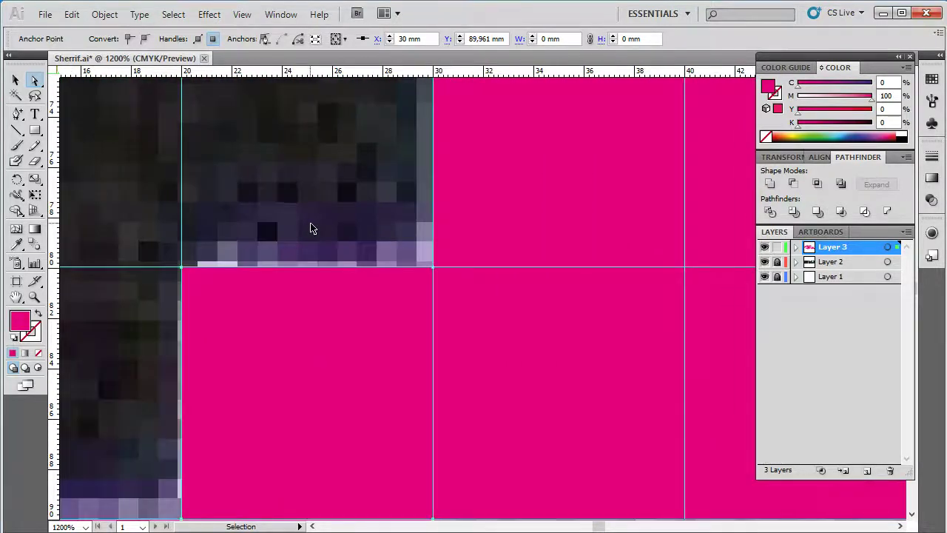
scroll(312, 224, "right", 3)
scroll(311, 221, "up", 1)
scroll(309, 229, "right", 3)
scroll(314, 245, "right", 2)
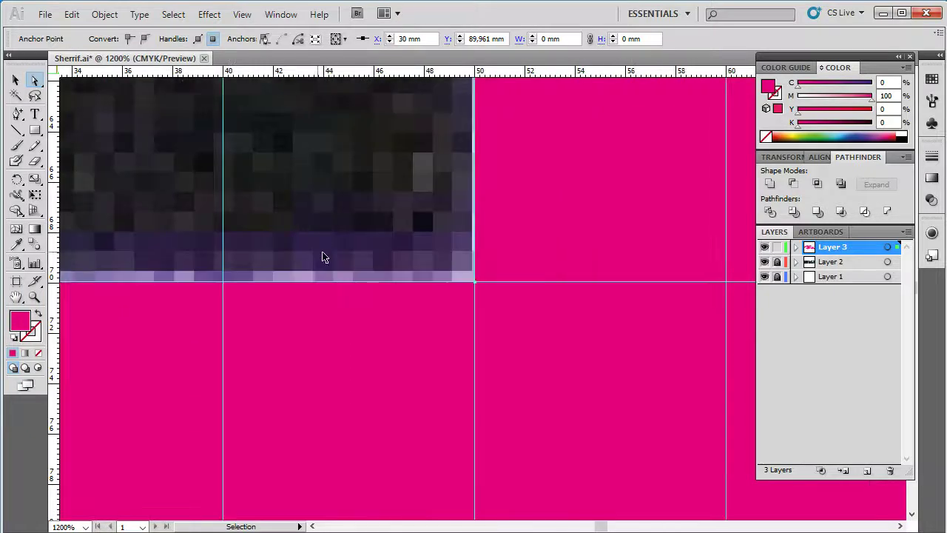
scroll(414, 244, "up", 2)
scroll(402, 228, "up", 1)
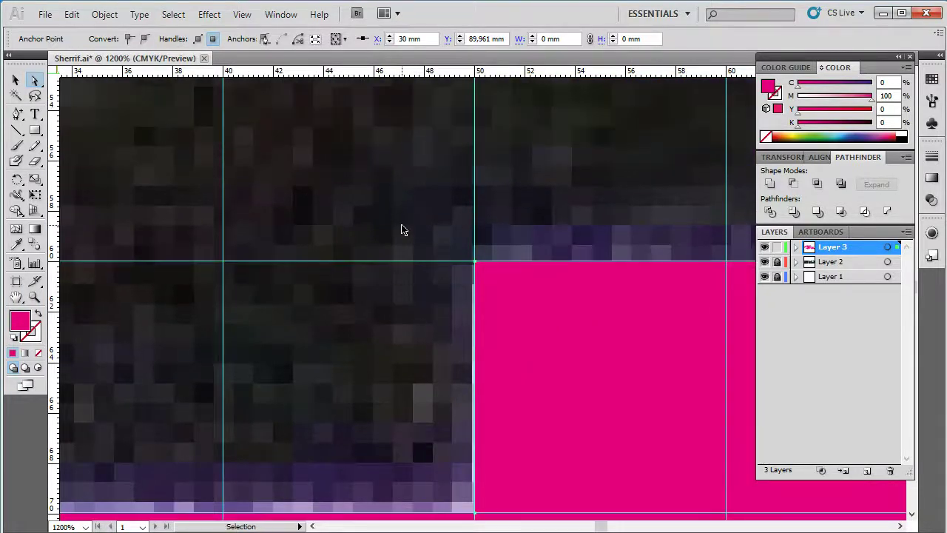
scroll(429, 235, "right", 5)
scroll(458, 220, "right", 2)
scroll(466, 222, "right", 4)
scroll(463, 251, "right", 2)
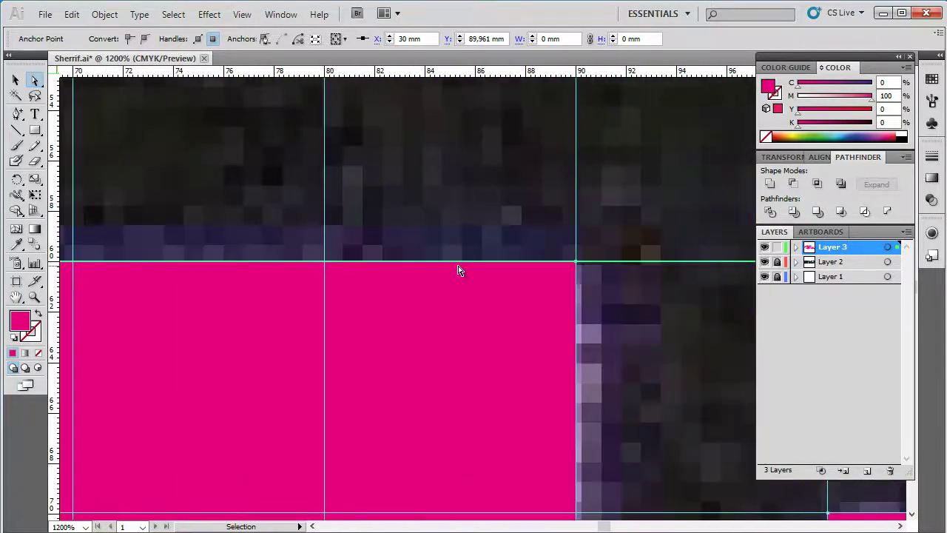
scroll(451, 274, "down", 2)
scroll(448, 279, "down", 2)
Look over the finished magenta alien trace and clear the current selection
scroll(416, 207, "down", 2)
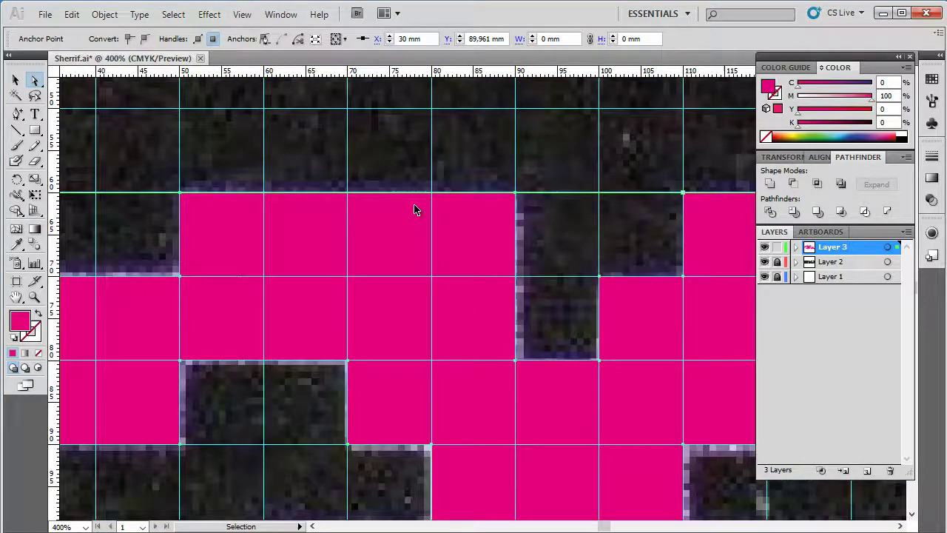
scroll(415, 206, "down", 1)
scroll(403, 218, "down", 1)
scroll(396, 226, "down", 2)
scroll(355, 245, "left", 1)
scroll(347, 246, "left", 1)
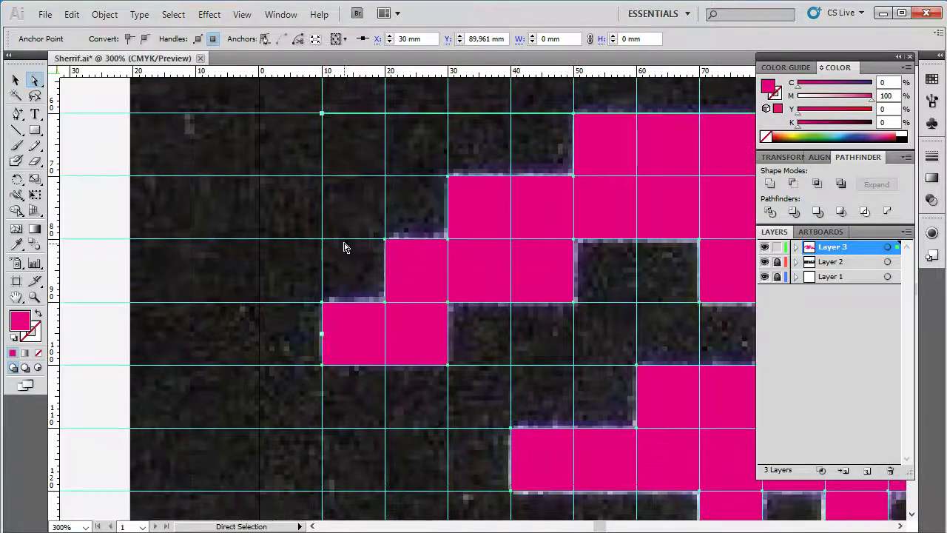
scroll(345, 248, "down", 1)
scroll(343, 256, "left", 1)
scroll(349, 285, "up", 2)
scroll(360, 285, "right", 1)
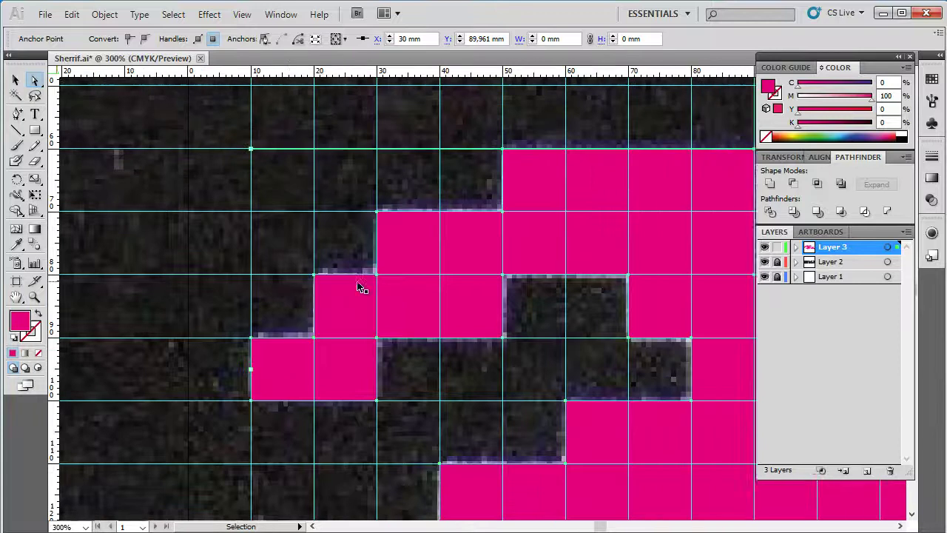
scroll(360, 285, "left", 2)
scroll(363, 286, "right", 3)
scroll(362, 286, "down", 1)
scroll(363, 285, "down", 1)
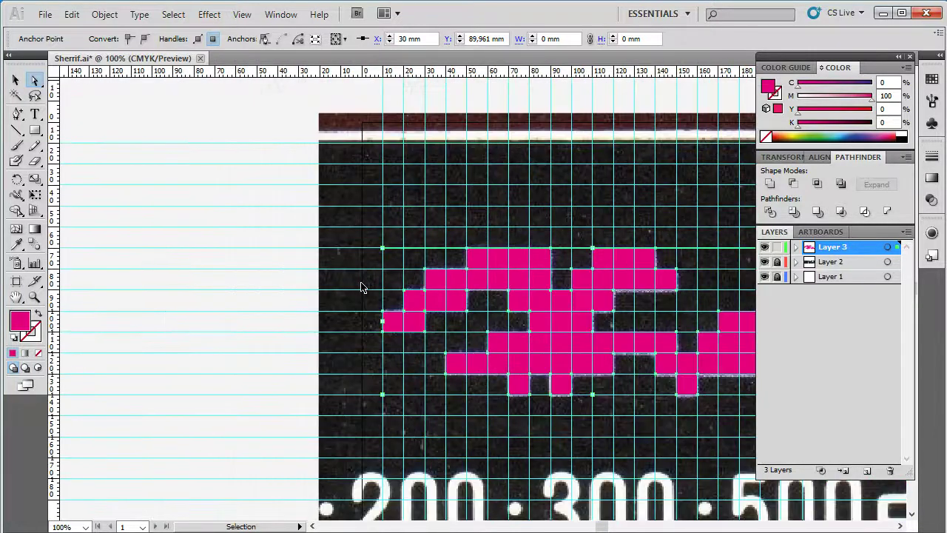
scroll(362, 285, "right", 2)
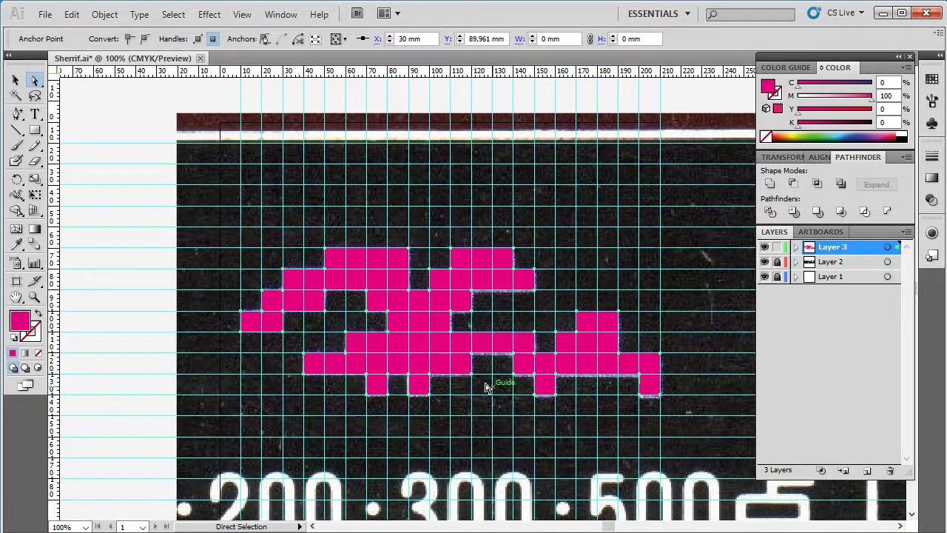
left_click(483, 407)
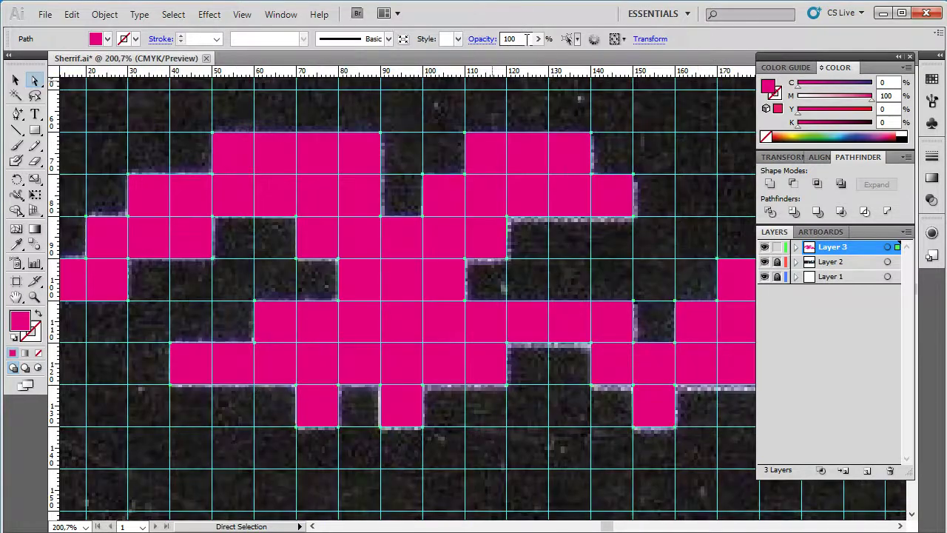
type("50")
Set the invader squares to 50% opacity and dark blue, and draw a square over one eye cell
key("Return")
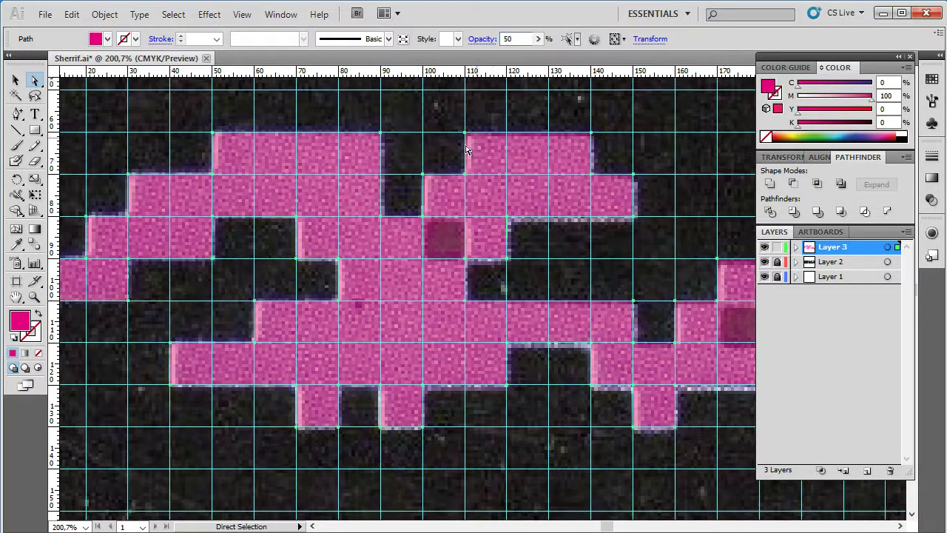
left_click(866, 134)
left_click_drag(424, 216, 465, 258)
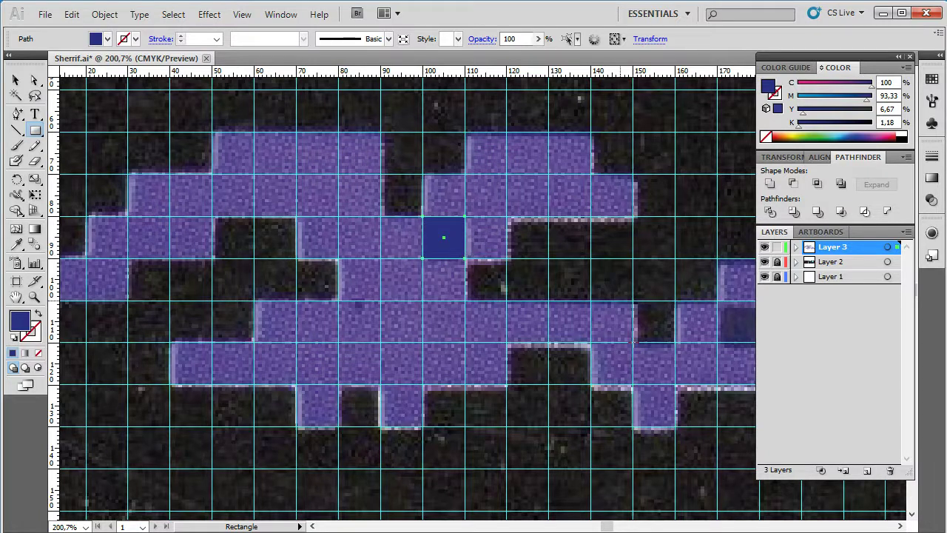
Draw the second dark blue square over the other eye cell
scroll(666, 311, "down", 3)
scroll(592, 222, "right", 3)
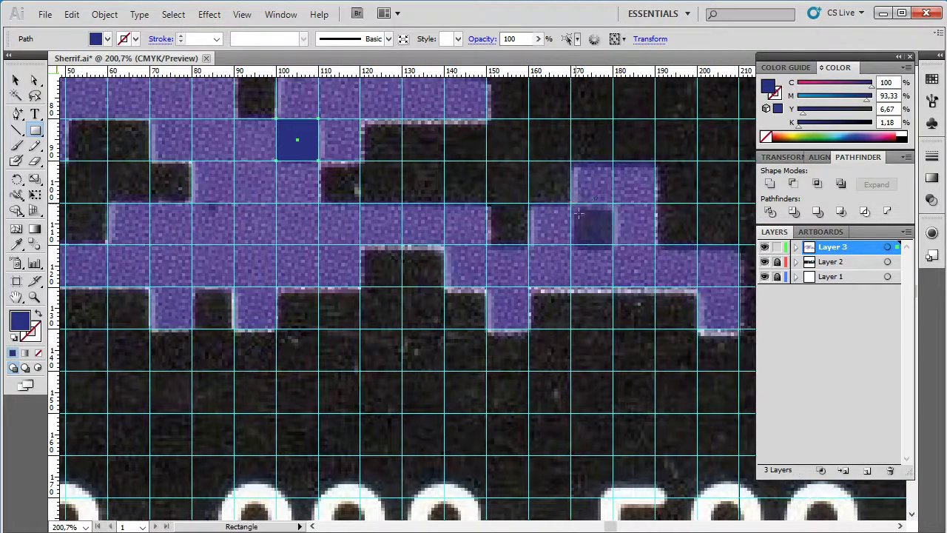
left_click_drag(571, 203, 613, 244)
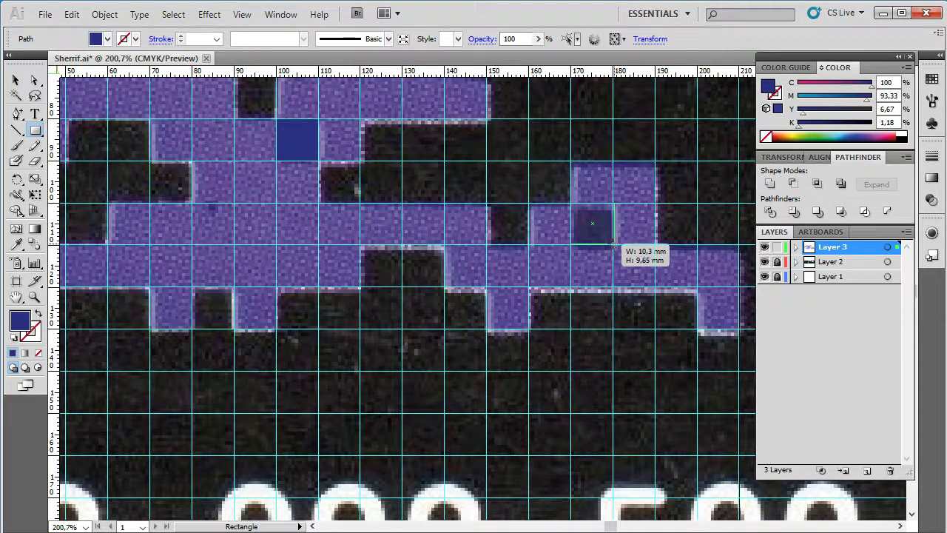
left_click_drag(613, 243, 613, 243)
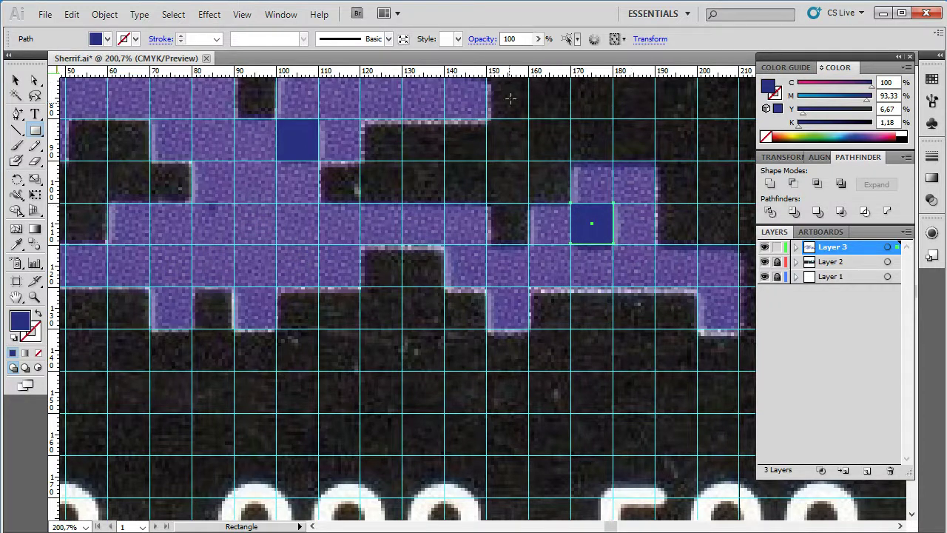
scroll(643, 264, "up", 5)
scroll(597, 282, "up", 3)
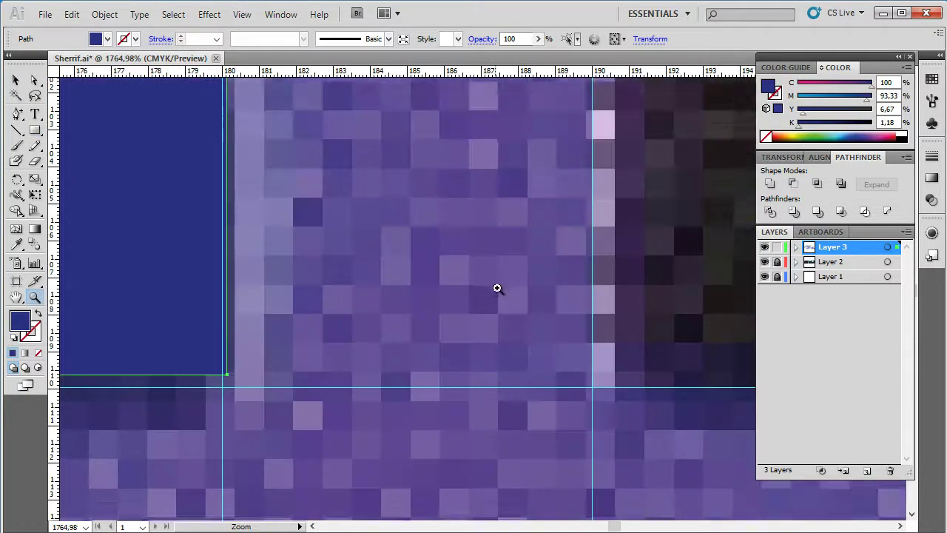
scroll(497, 288, "up", 2)
Snap the second eye square's corner anchors onto the guides at close zoom
left_click_drag(323, 391, 315, 405)
key("ctrl+plus")
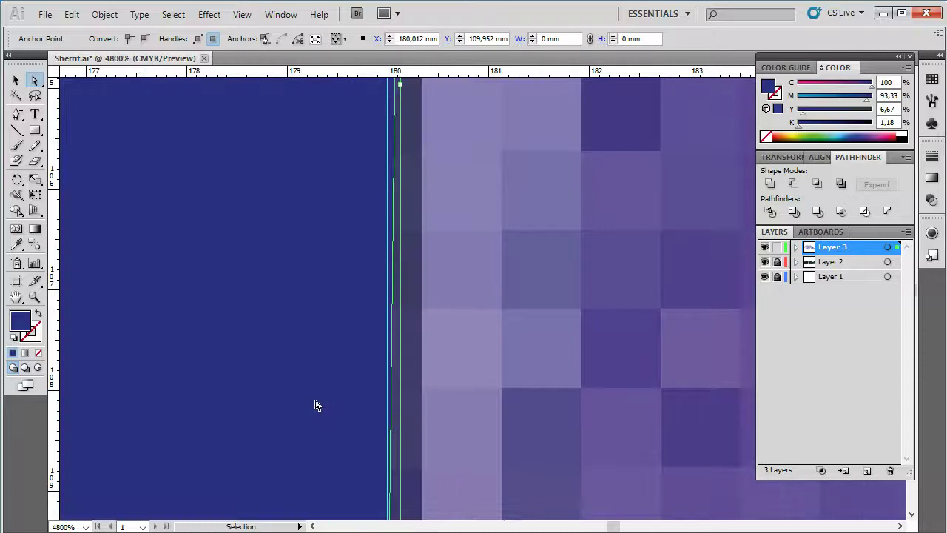
scroll(392, 363, "down", 5)
left_click_drag(390, 274, 388, 257)
scroll(392, 286, "up", 5)
scroll(396, 296, "up", 5)
scroll(399, 302, "up", 5)
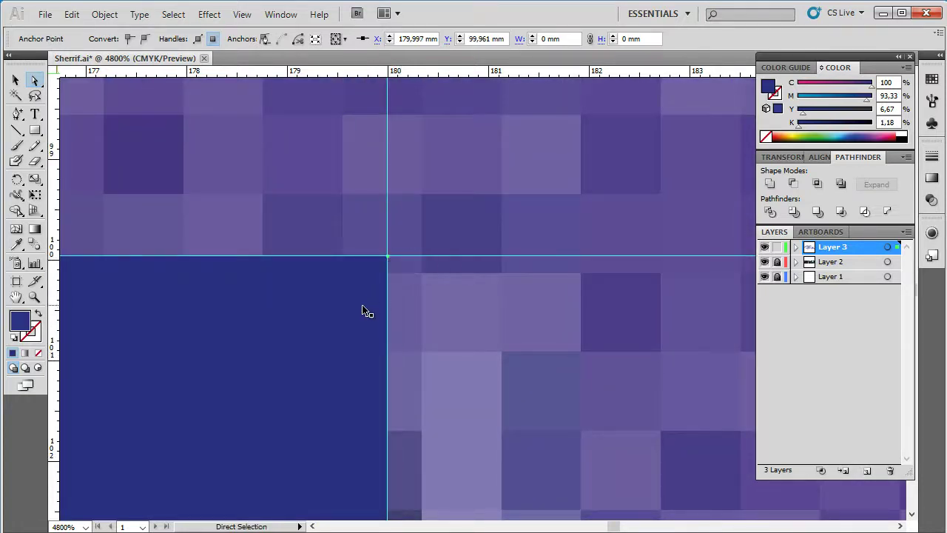
scroll(363, 313, "left", 5)
scroll(326, 310, "left", 8)
scroll(328, 311, "left", 3)
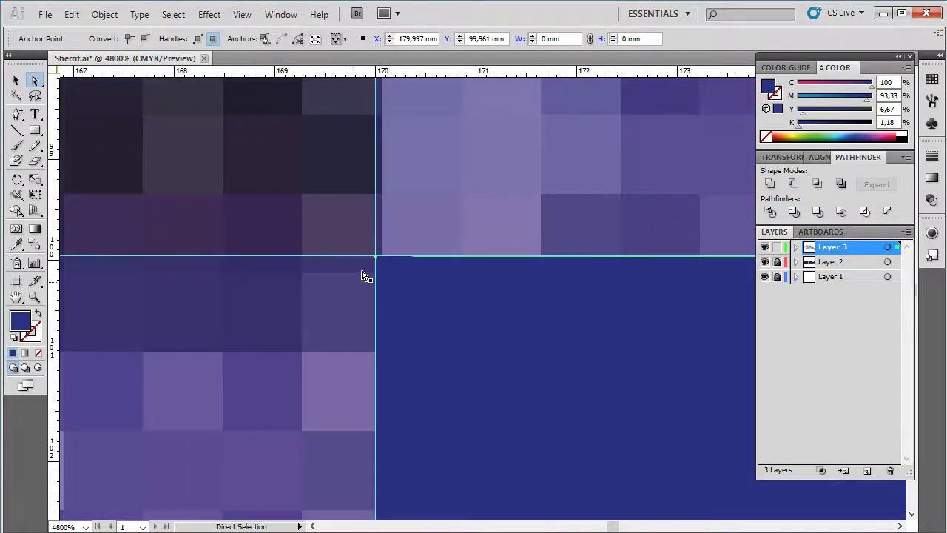
scroll(368, 289, "down", 5)
scroll(333, 395, "down", 5)
scroll(364, 376, "down", 3)
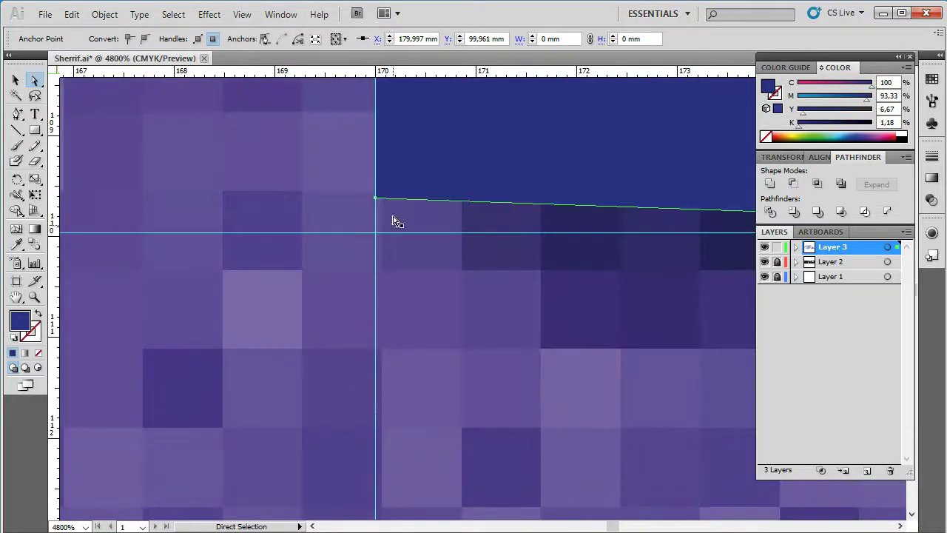
left_click_drag(376, 200, 378, 236)
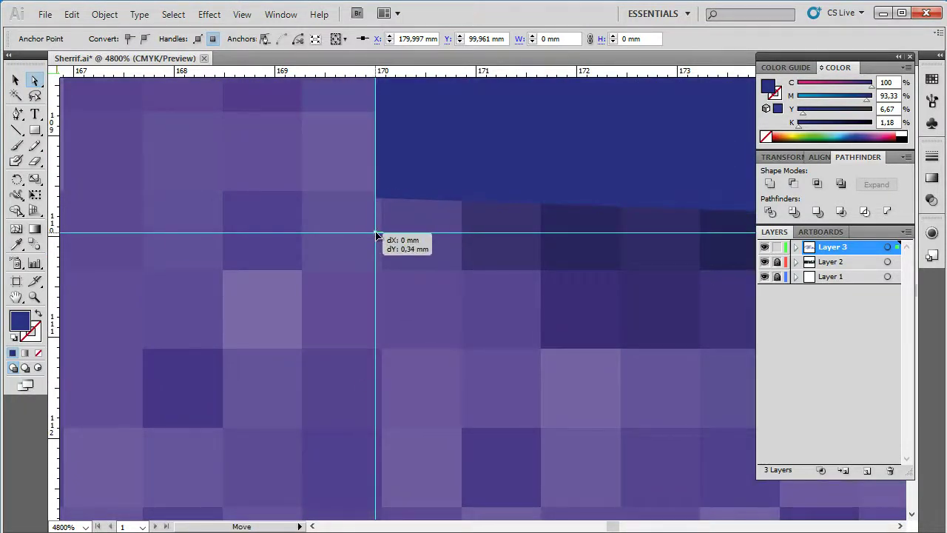
left_click_drag(377, 235, 377, 235)
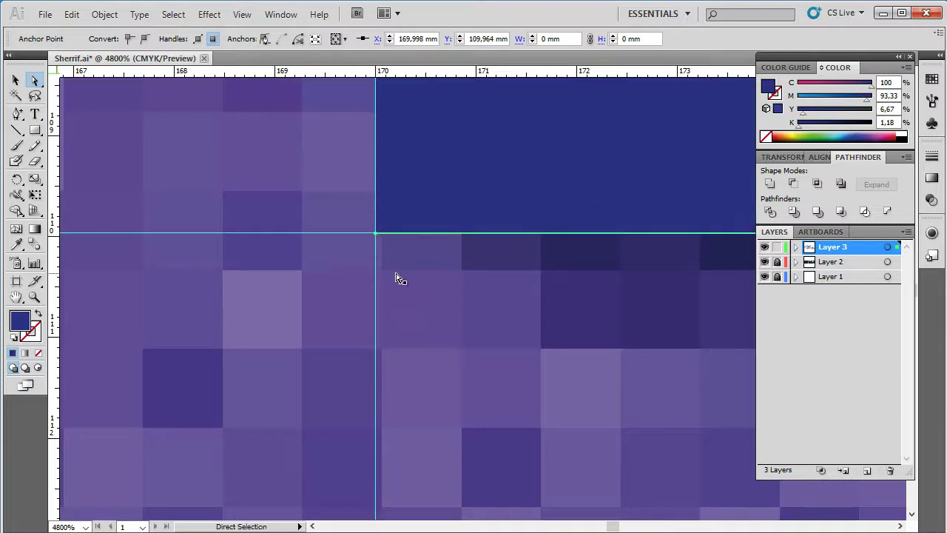
scroll(415, 289, "right", 6)
scroll(414, 289, "right", 6)
Select the fitted eye square and zoom out, checking the first eye square's edges
left_click(473, 277)
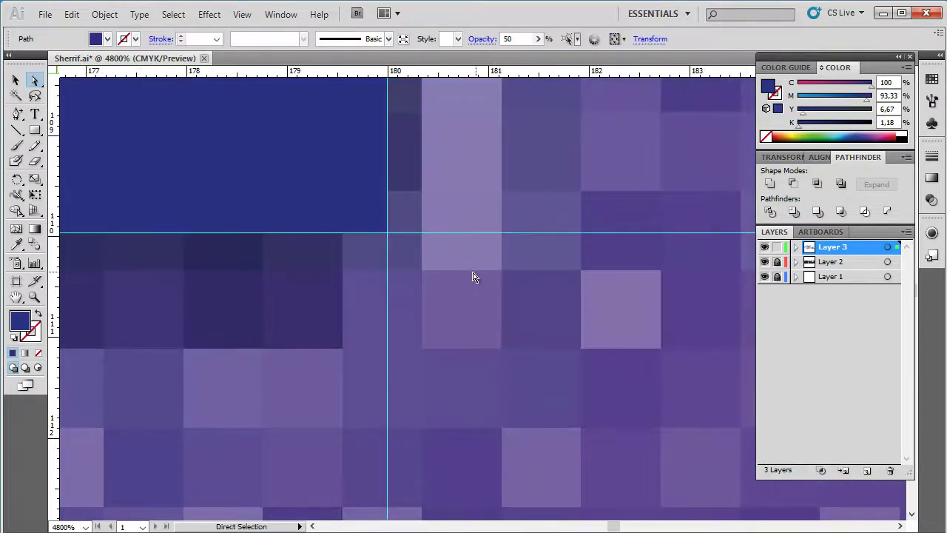
key("ctrl+minus")
key("ctrl+minus")
key("ctrl+minus")
key("ctrl+minus")
key("ctrl+minus")
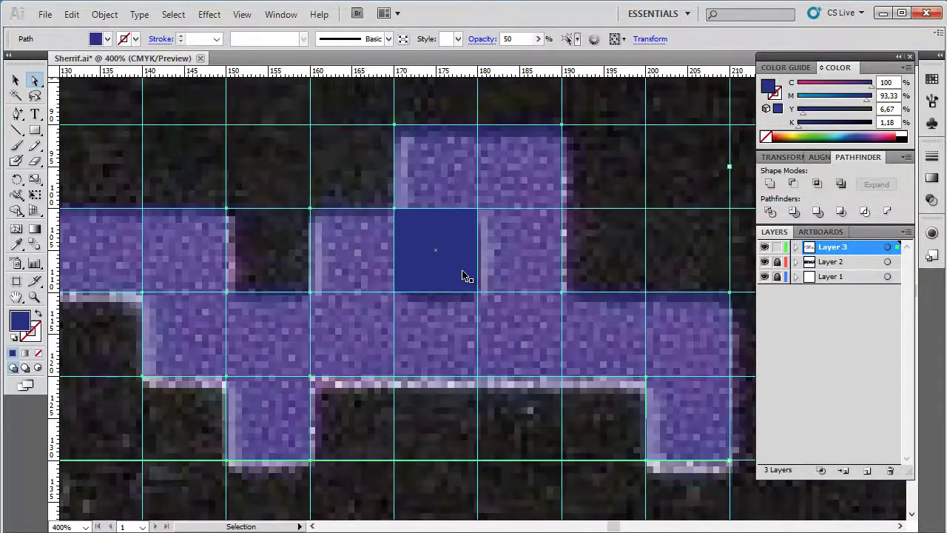
key("ctrl+minus")
key("ctrl+minus")
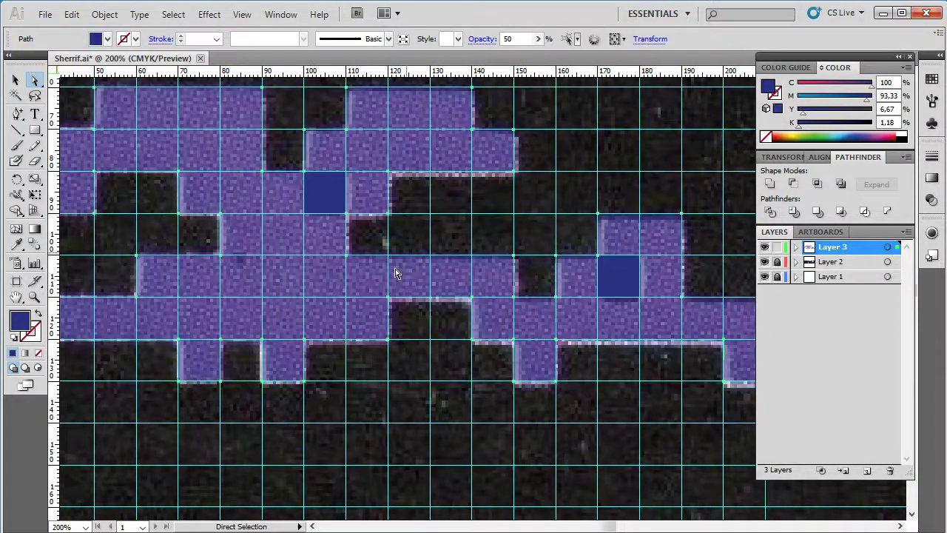
left_click_drag(282, 169, 347, 231)
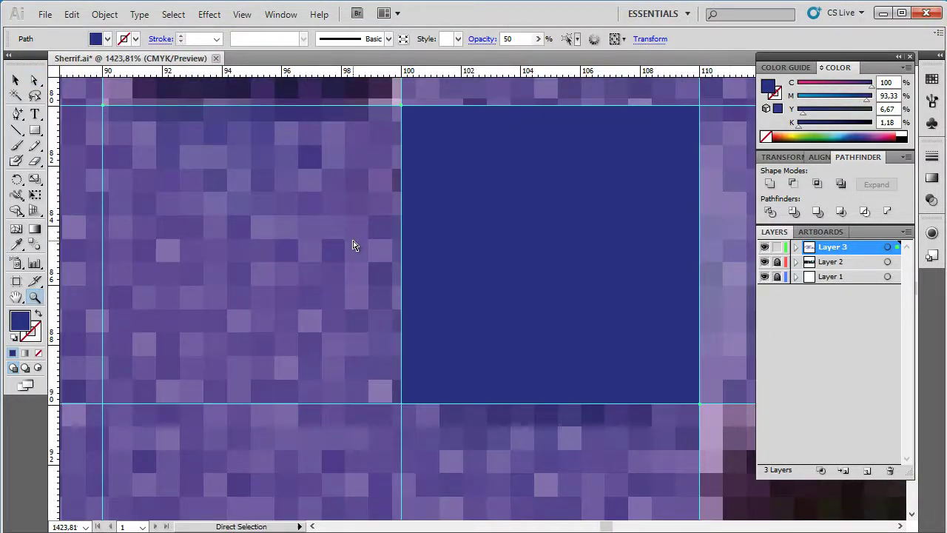
key("ctrl+minus")
key("ctrl+minus")
key("ctrl+minus")
key("ctrl+minus")
key("ctrl+minus")
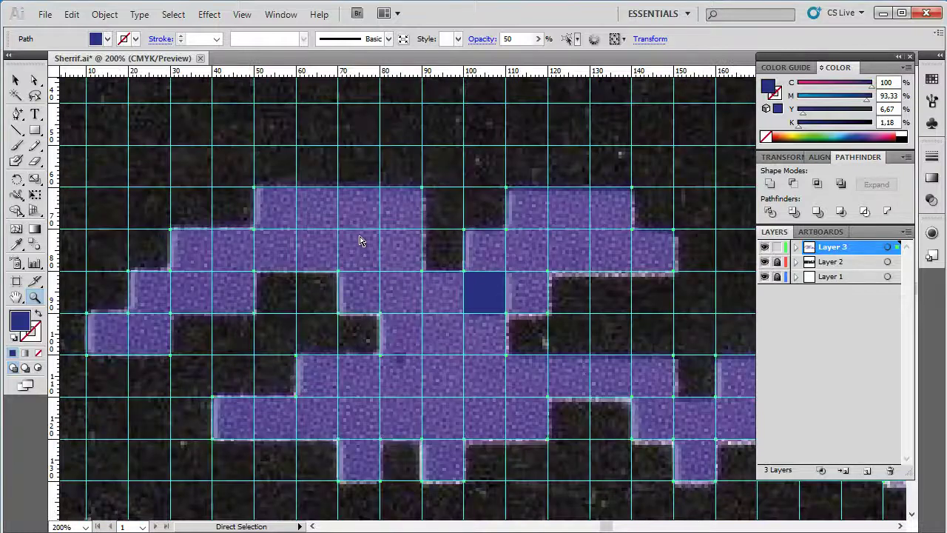
scroll(360, 239, "right", 3)
key("ctrl+minus")
scroll(480, 210, "right", 2)
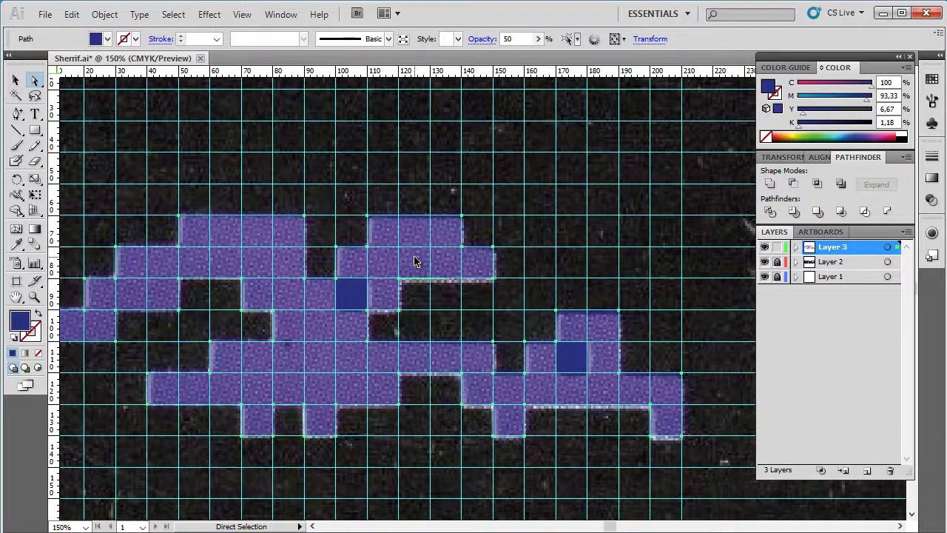
Restore the blue squares to 100% opacity
double_click(511, 38)
type("100")
key("Return")
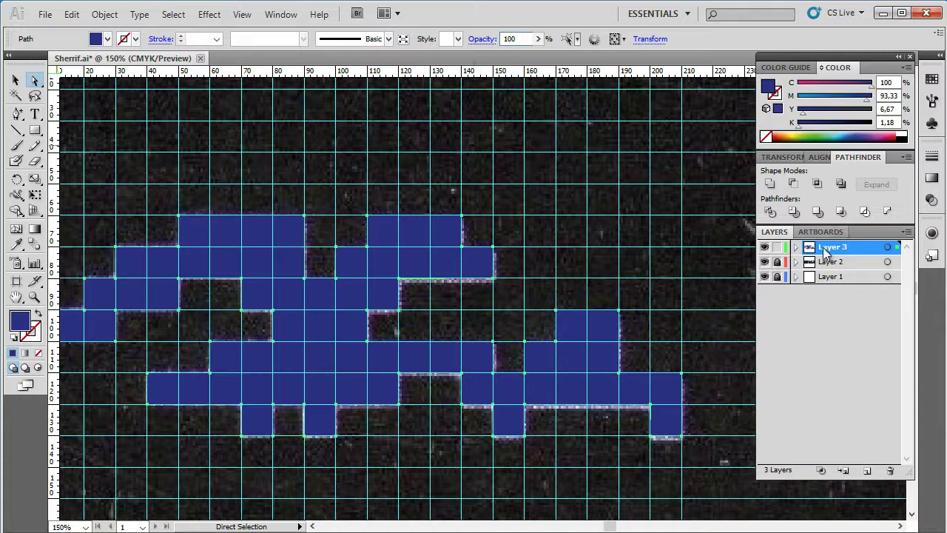
Merge the Layer 3 paths so the eye squares cut holes in the invader
left_click(795, 247)
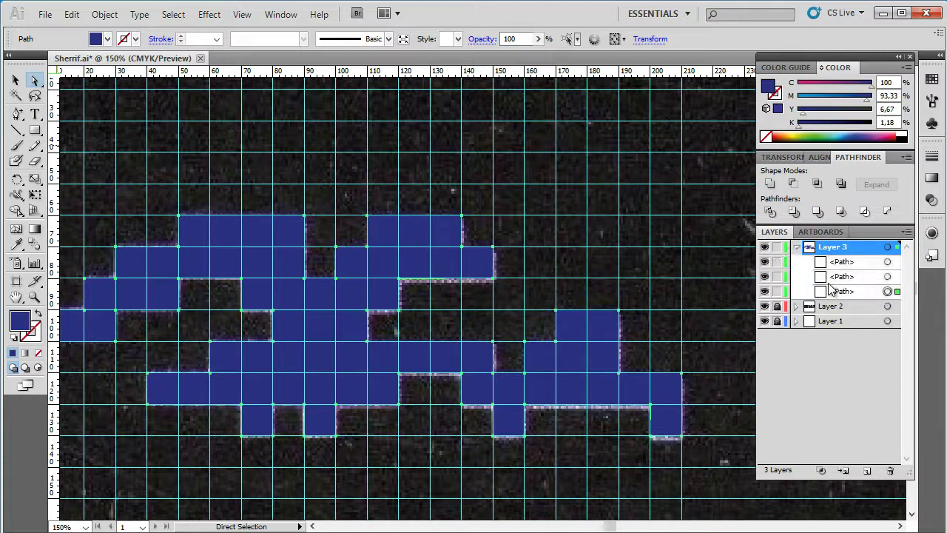
left_click(888, 276)
left_click(841, 183)
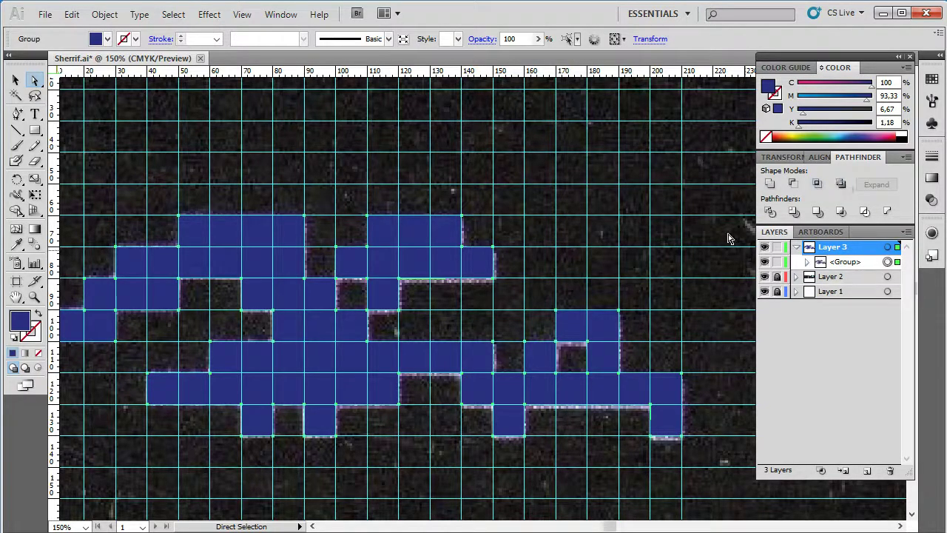
left_click(642, 264)
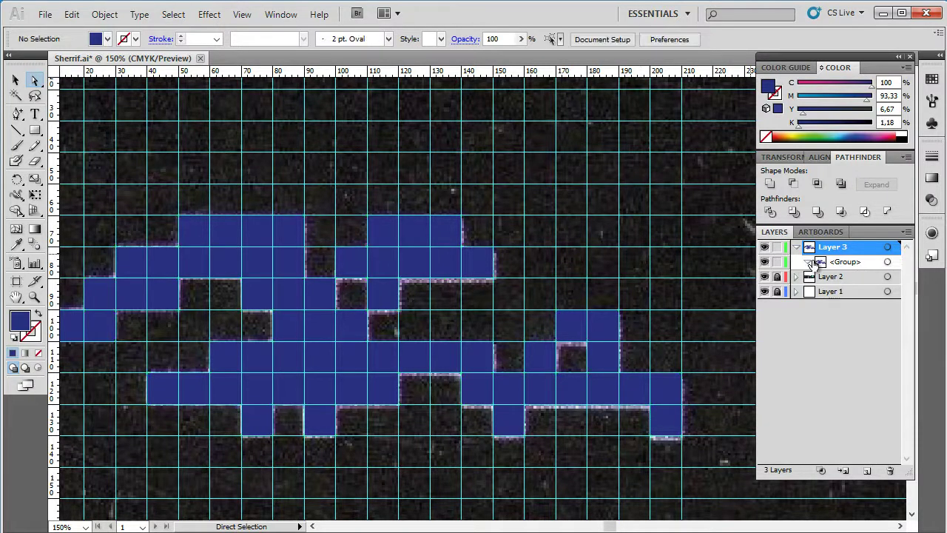
Colour both paths in the alien group pink (C0 M75.29 Y16.86 K0)
left_click(806, 262)
left_click(875, 278)
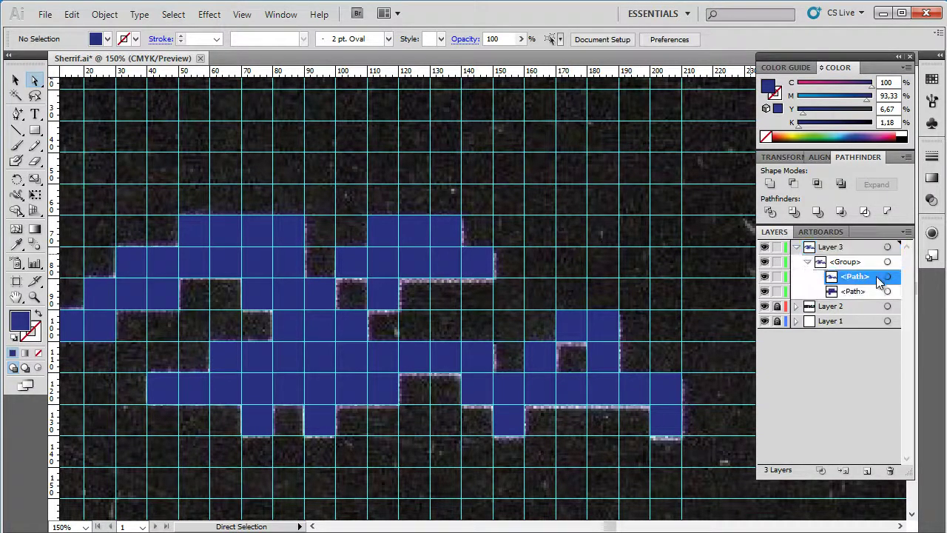
left_click(889, 278)
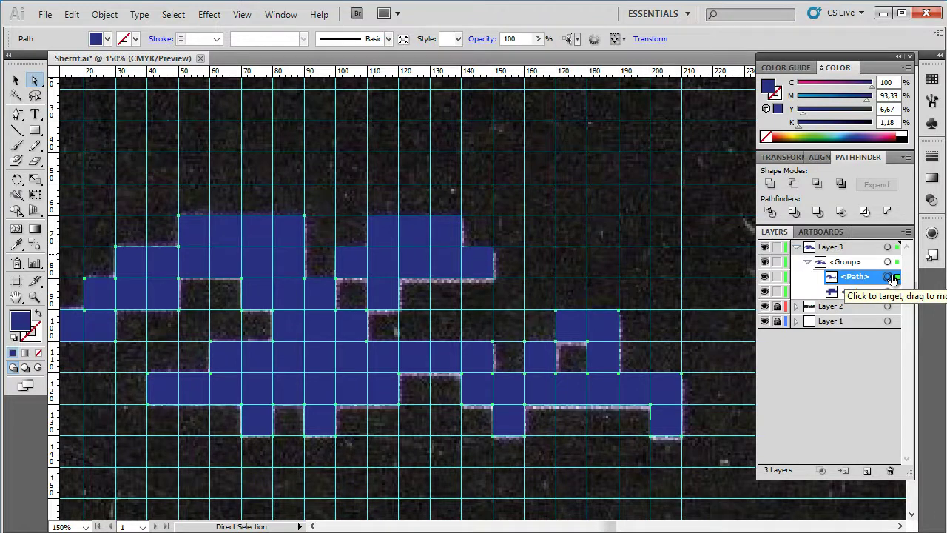
left_click(893, 134)
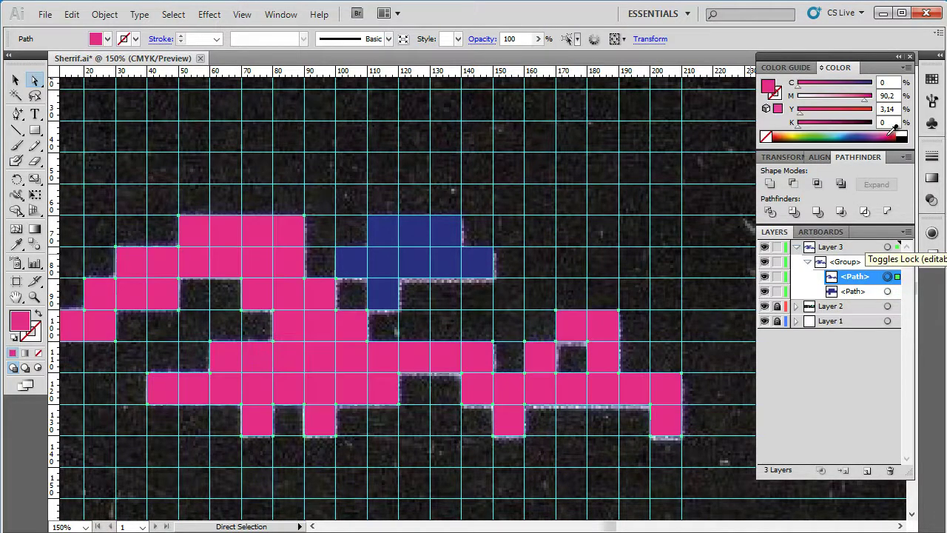
left_click(889, 290)
left_click(897, 132)
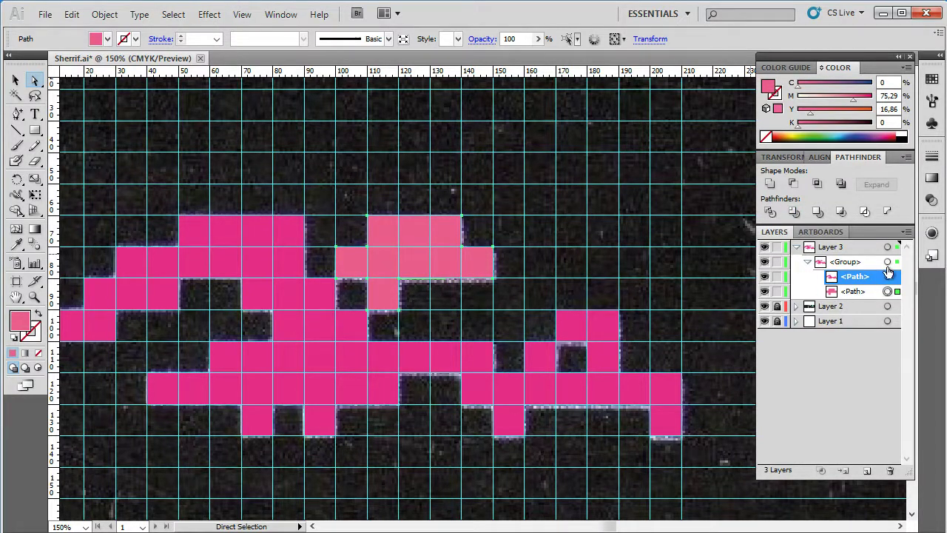
Rename the group to 'Vulture' and select it
double_click(854, 262)
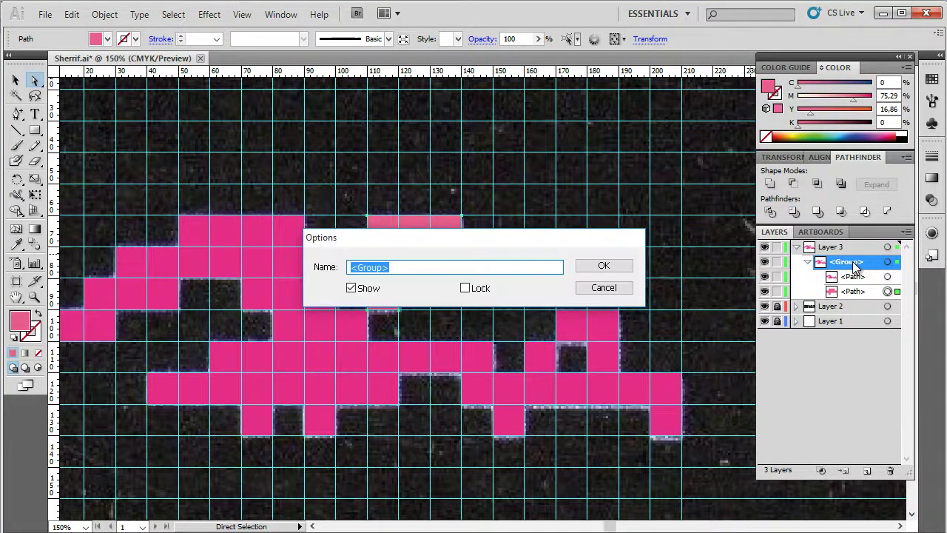
type("Vultu")
type("re")
key("Return")
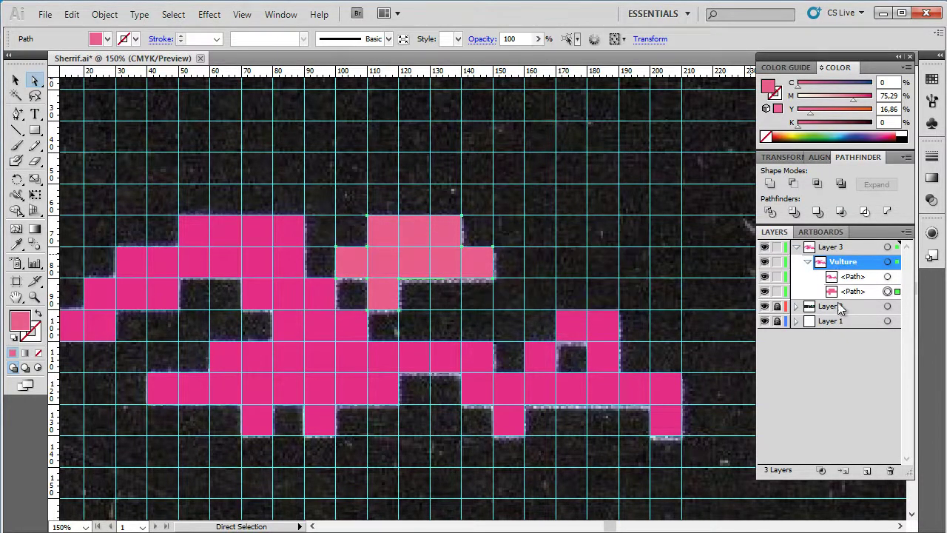
left_click(892, 263)
Unlock Layer 2 and move the reference scan down-left, below the pink alien
scroll(614, 299, "left", 2)
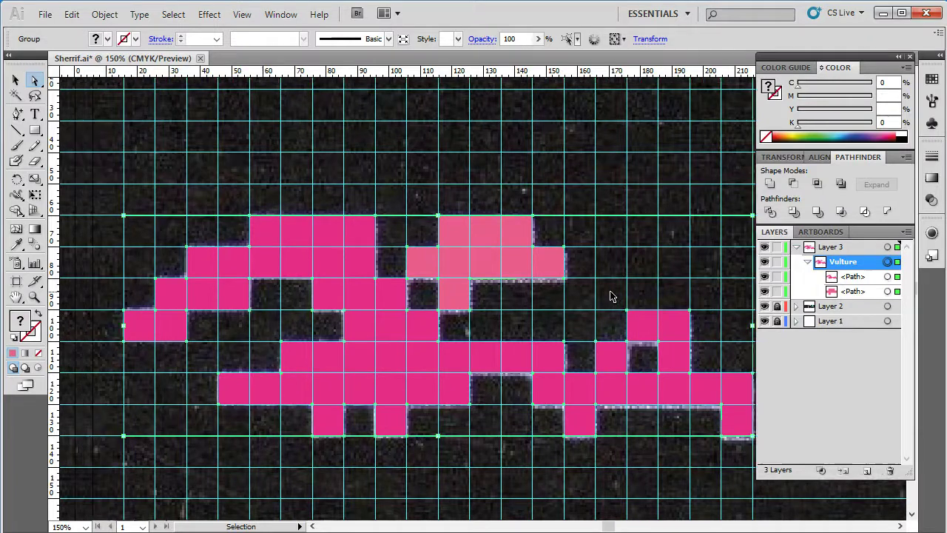
scroll(611, 296, "down", 3)
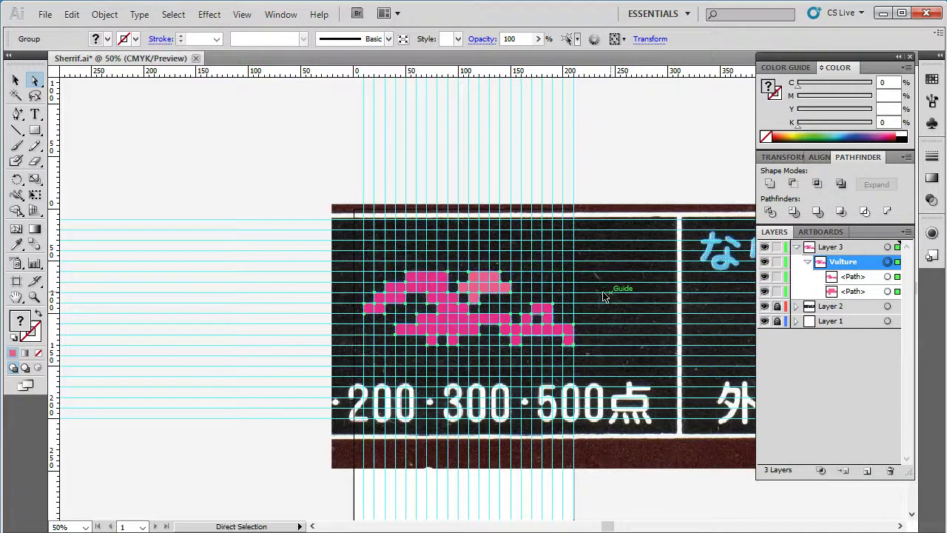
scroll(600, 295, "right", 1)
scroll(588, 315, "down", 2)
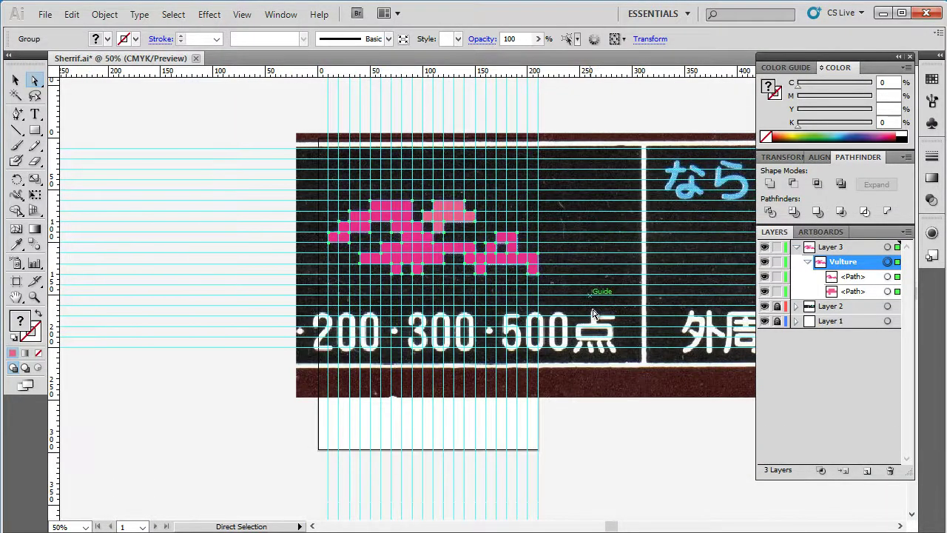
left_click(777, 306)
left_click(887, 306)
left_click_drag(647, 291, 486, 429)
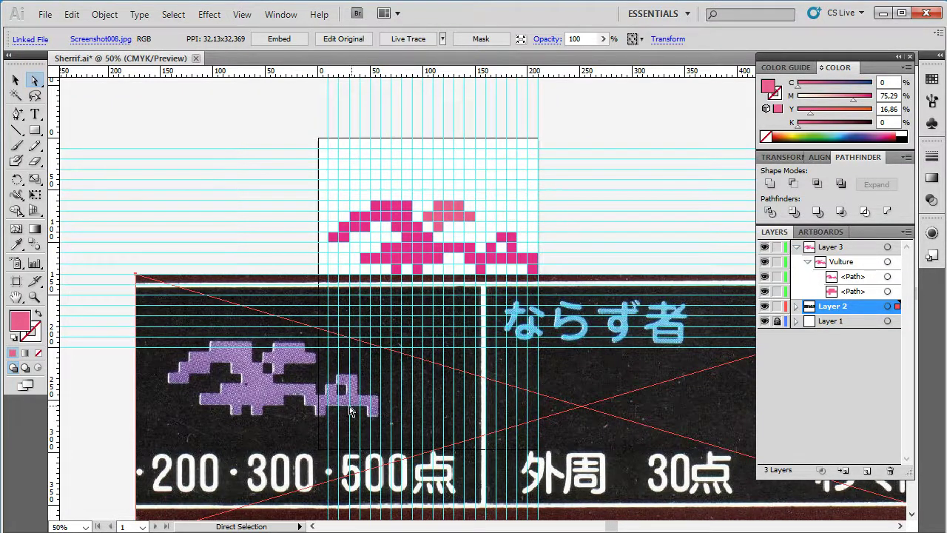
Eyedropper the scanned alien's purple, then enter C75 M80 in the Color panel
key("z")
left_click_drag(260, 353, 318, 390)
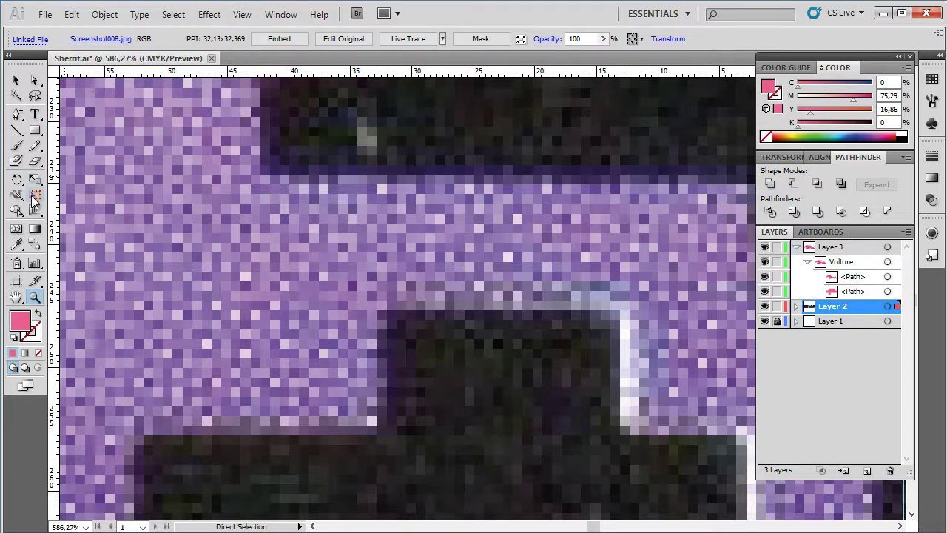
left_click(17, 244)
left_click(263, 226)
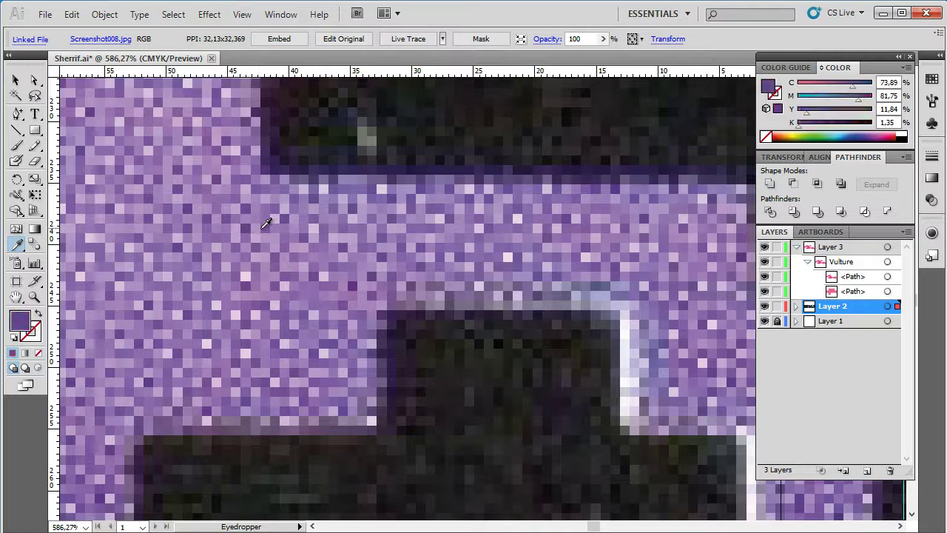
key("ctrl+minus")
key("ctrl+minus")
key("ctrl+minus")
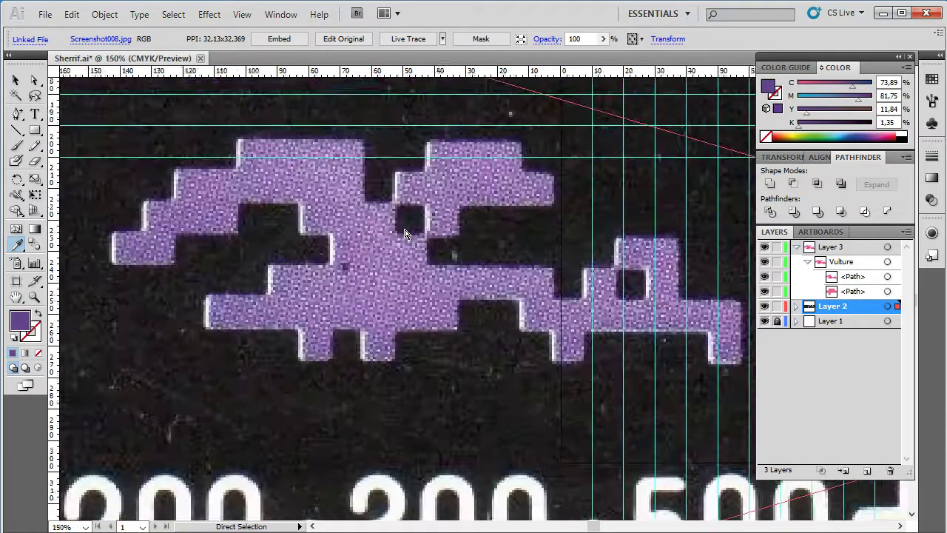
key("ctrl+minus")
key("ctrl+minus")
scroll(490, 173, "up", 4)
scroll(470, 178, "right", 5)
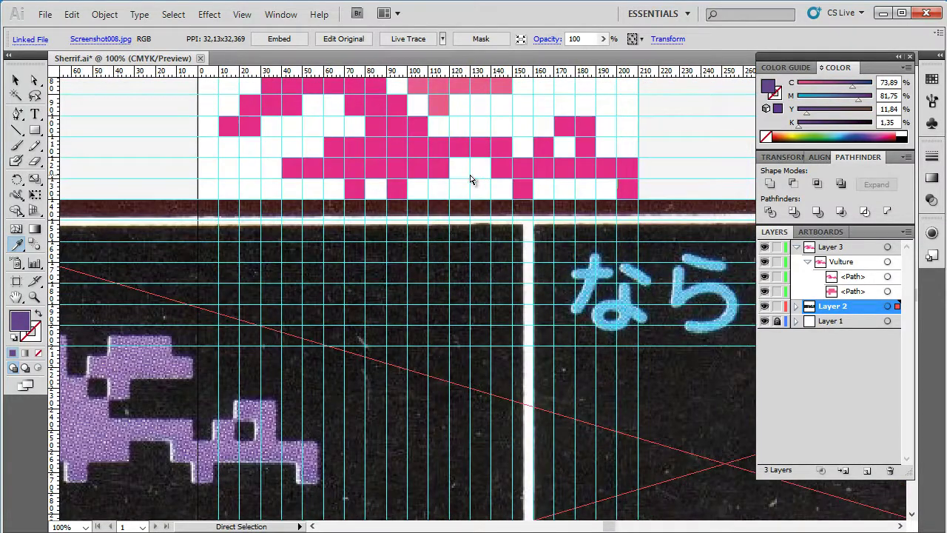
scroll(493, 152, "up", 3)
double_click(888, 82)
type("75")
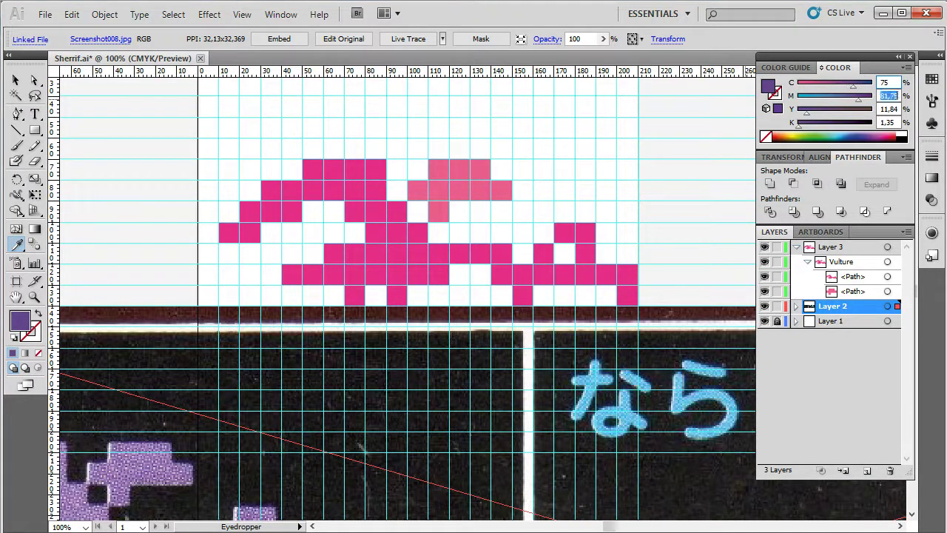
type("80")
key("Tab")
type("10")
key("Tab")
Finish the purple at Y10 K0 and draw a small sample rectangle left of the artboard
type("0")
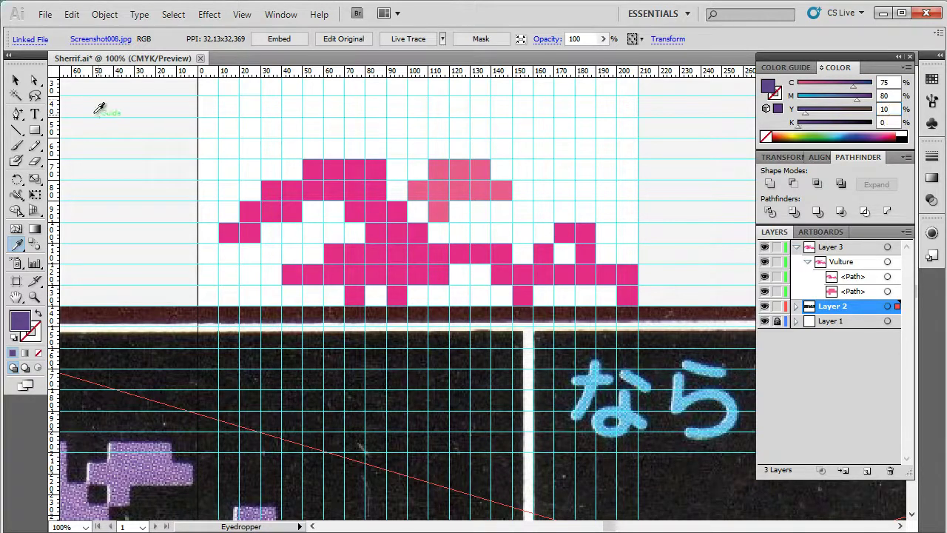
left_click(34, 130)
left_click_drag(108, 129, 135, 192)
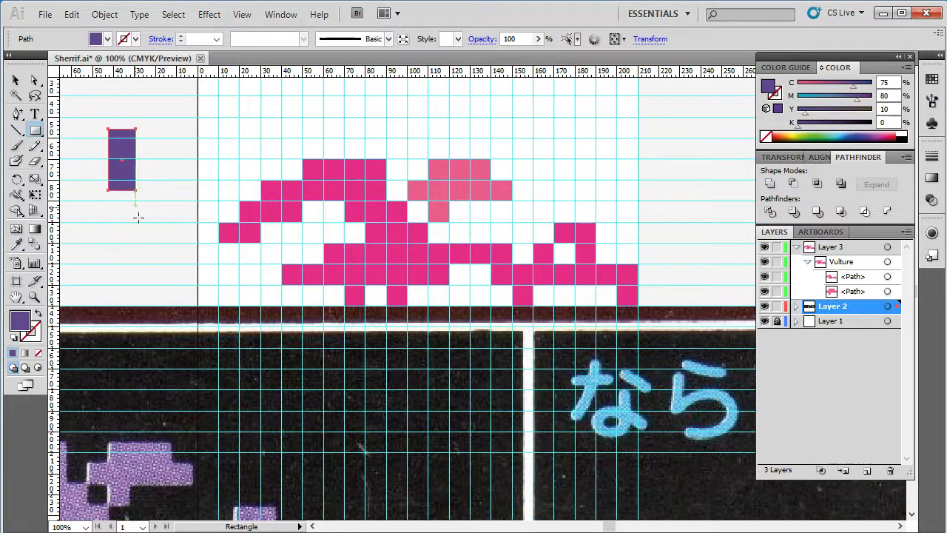
key("a")
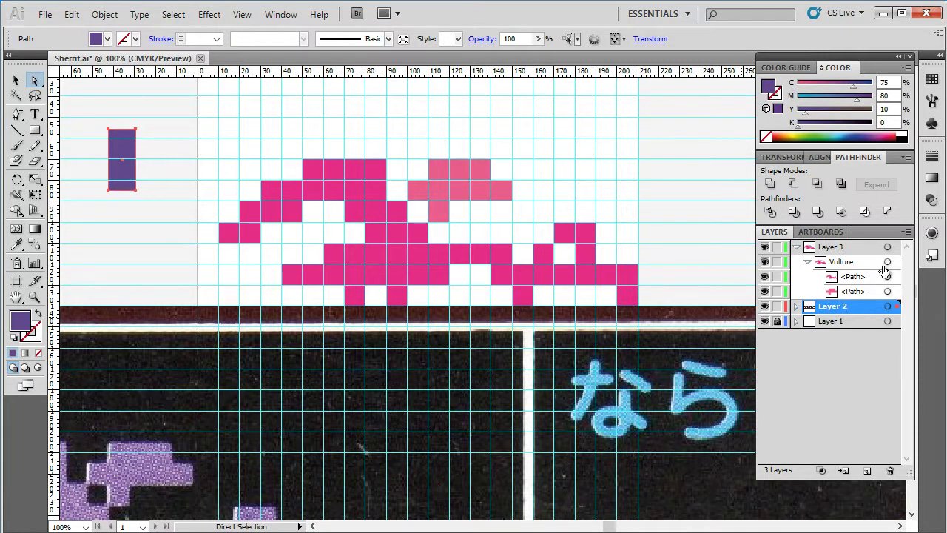
Give the Vulture group the rectangle's purple, then nudge the reference scan down-right
left_click(888, 261)
left_click(17, 244)
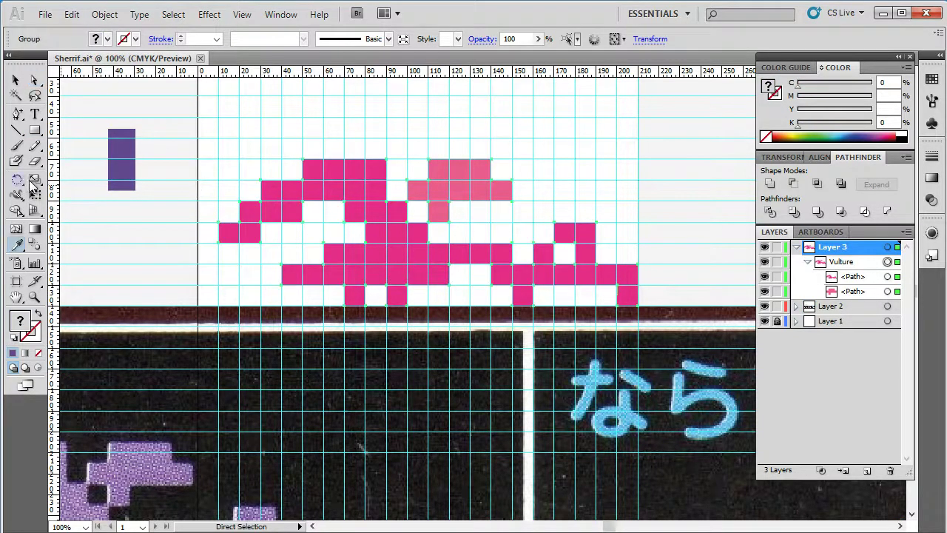
left_click(133, 144)
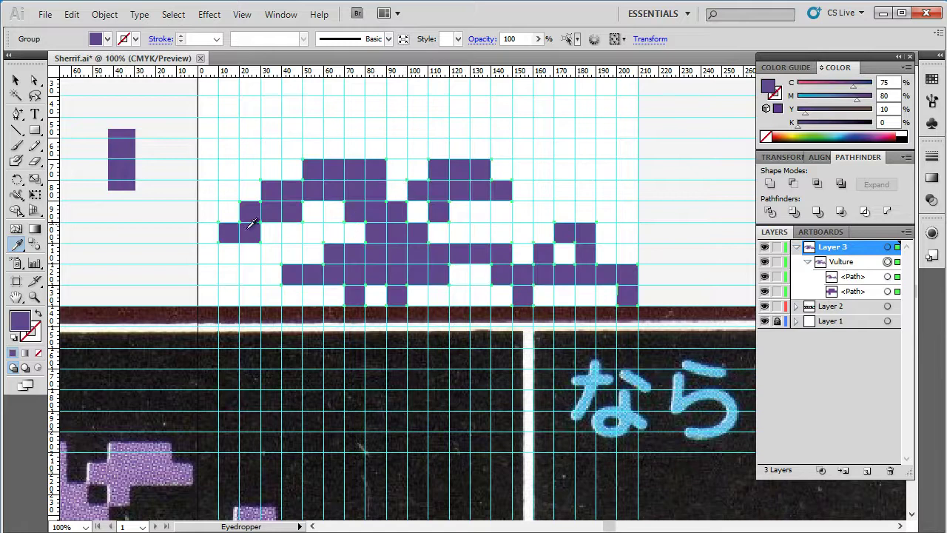
scroll(140, 232, "right", 3)
scroll(161, 234, "left", 1)
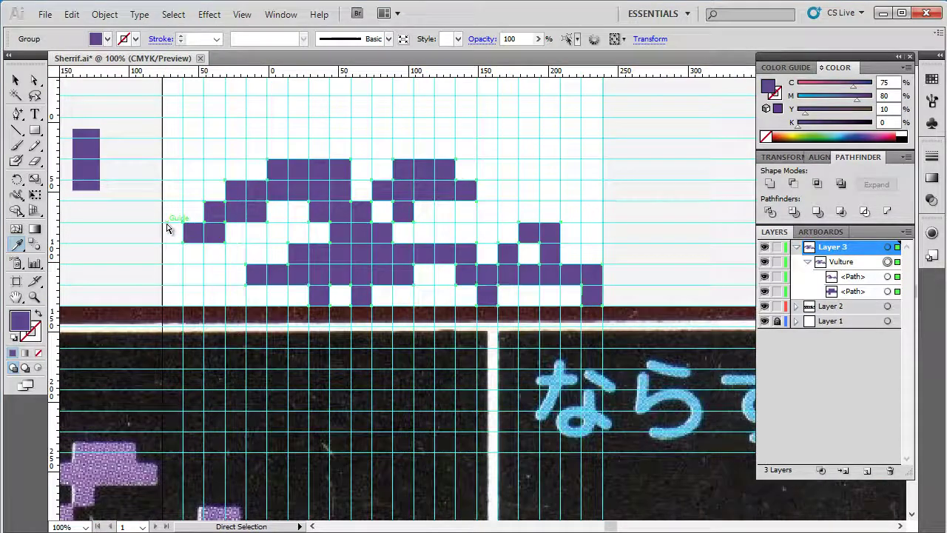
scroll(174, 222, "down", 3)
key("a")
left_click_drag(246, 412, 287, 454)
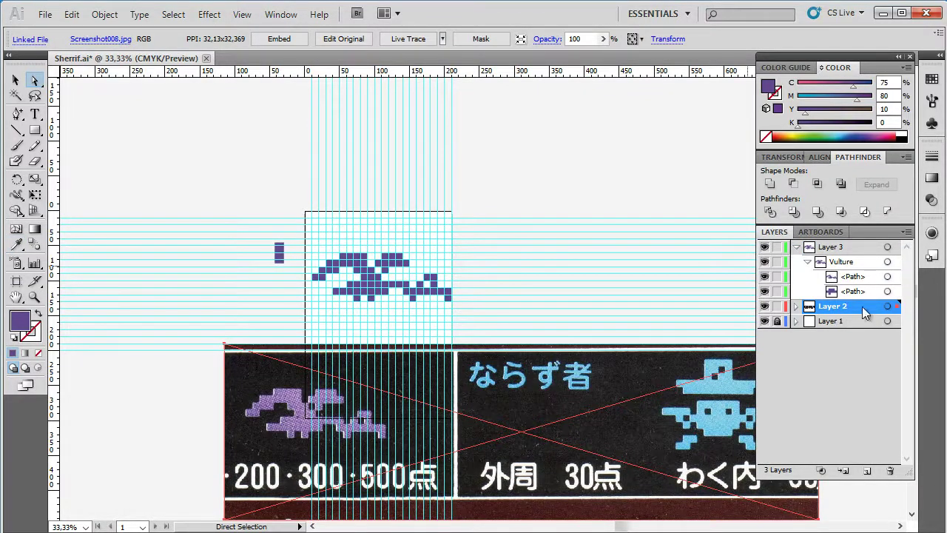
Delete the sample rectangle, lock and hide Layer 2, and hide the grid layer
left_click(797, 307)
left_click(888, 320)
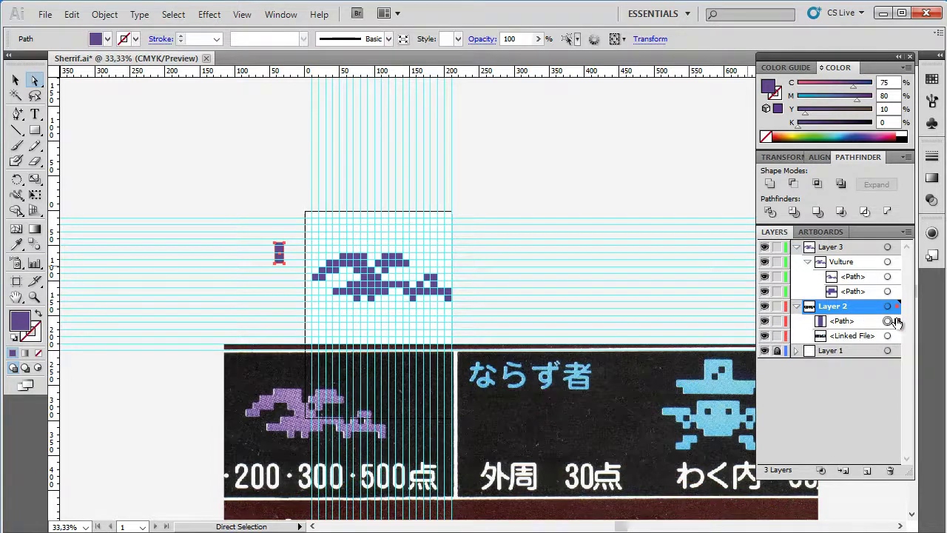
key("Delete")
left_click(777, 306)
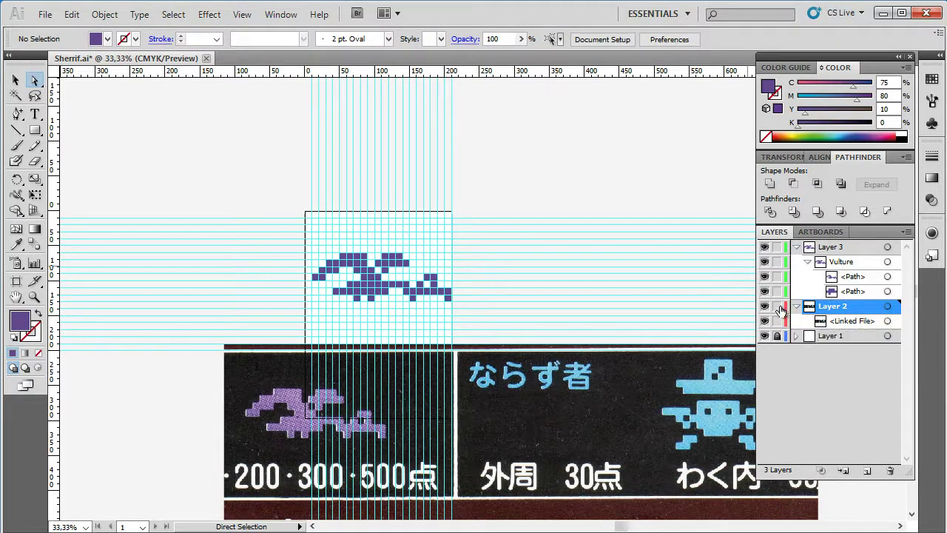
left_click(765, 306)
left_click(764, 336)
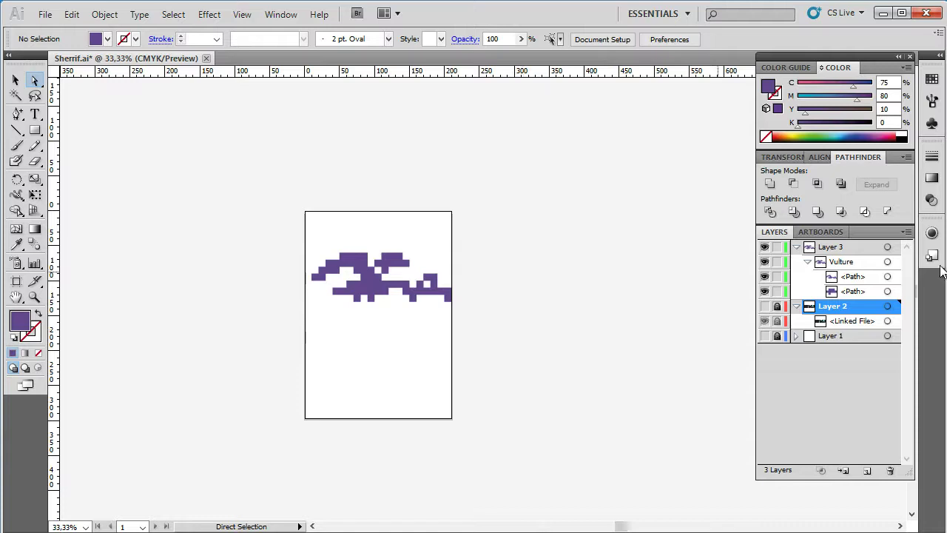
Move the purple Vulture group onto the white artboard, zoom in, and reselect the group
left_click(888, 262)
left_click_drag(378, 287, 374, 297)
left_click(519, 362)
key("z")
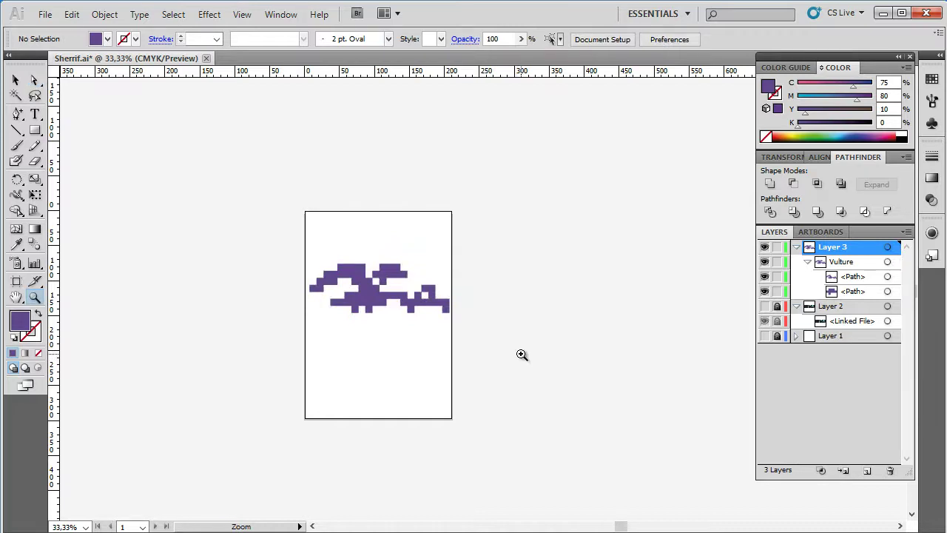
left_click_drag(262, 208, 482, 344)
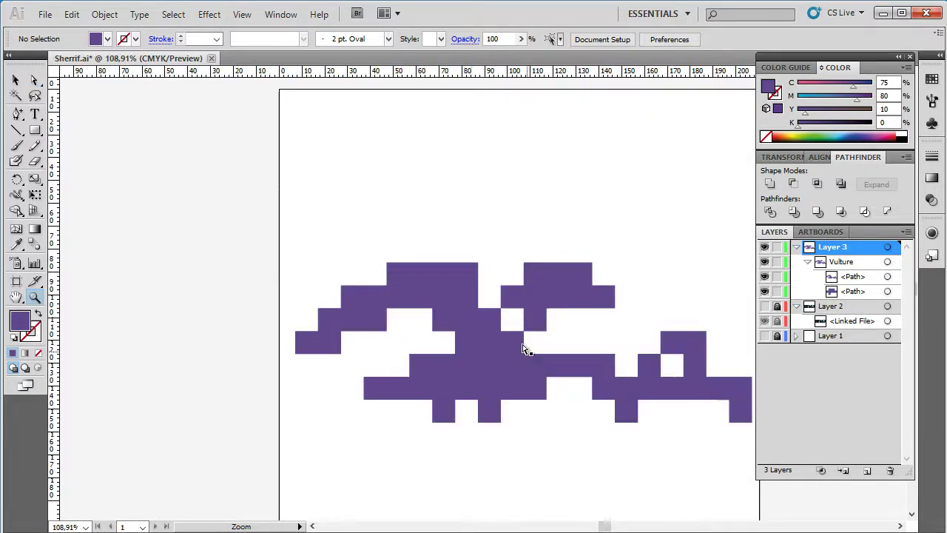
scroll(526, 347, "right", 5)
scroll(523, 333, "down", 3)
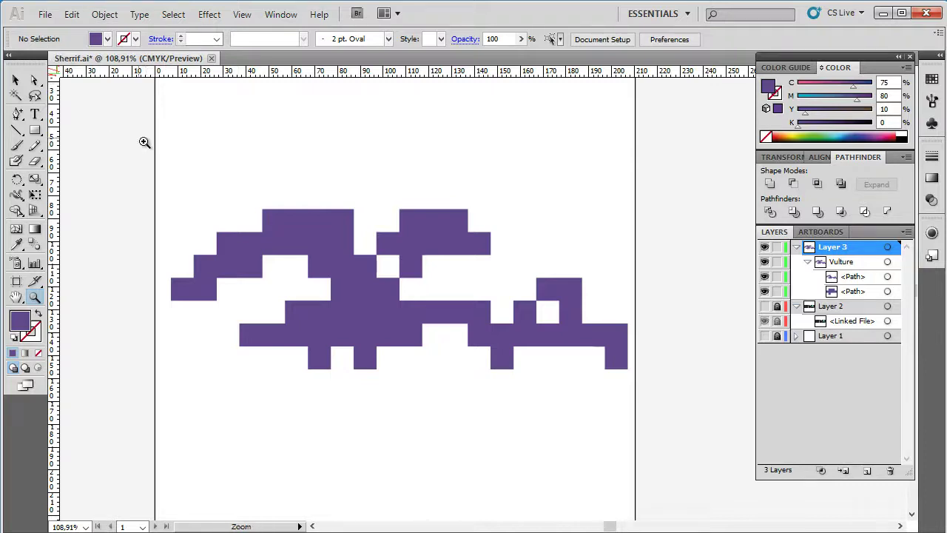
key("ctrl+a")
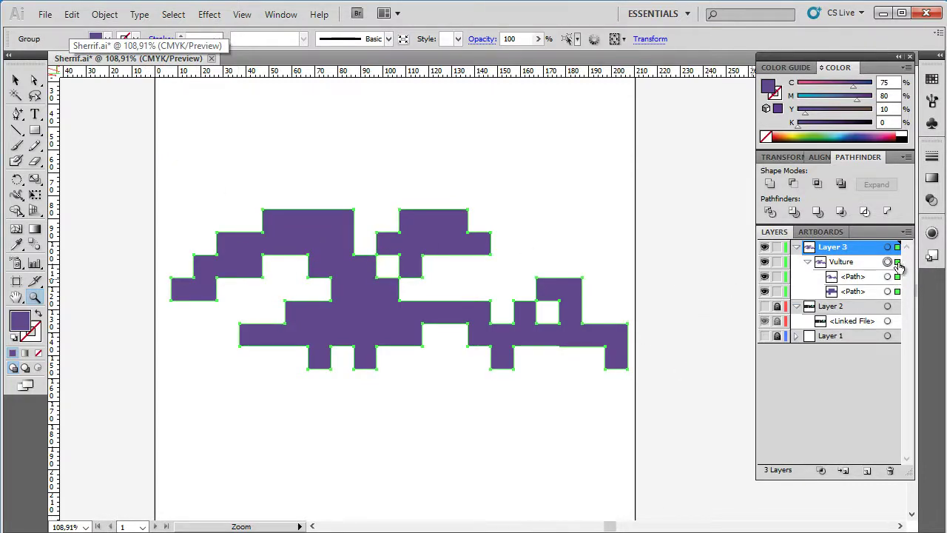
left_click(867, 264)
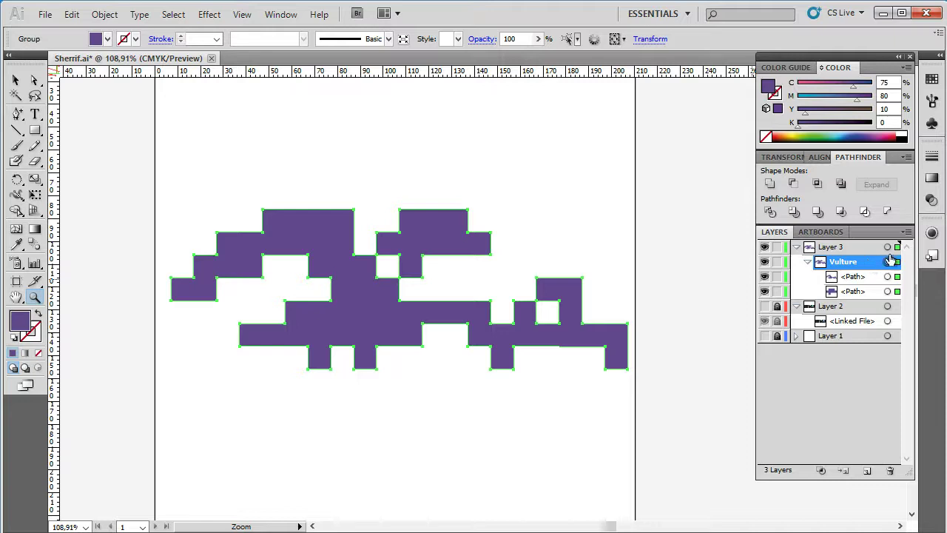
Collapse the Vulture and Layer 3 rows and drag the purple vulture group just above the artboard
left_click(808, 262)
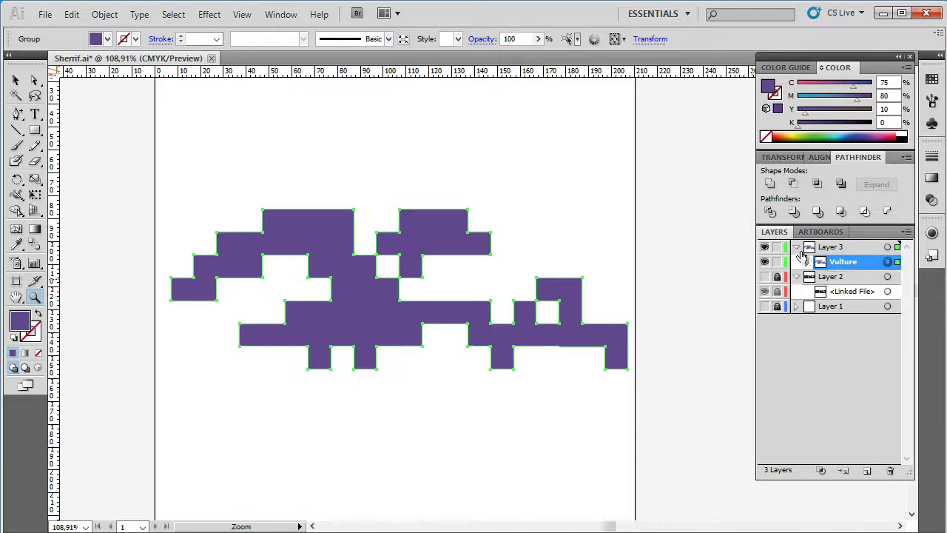
left_click(797, 248)
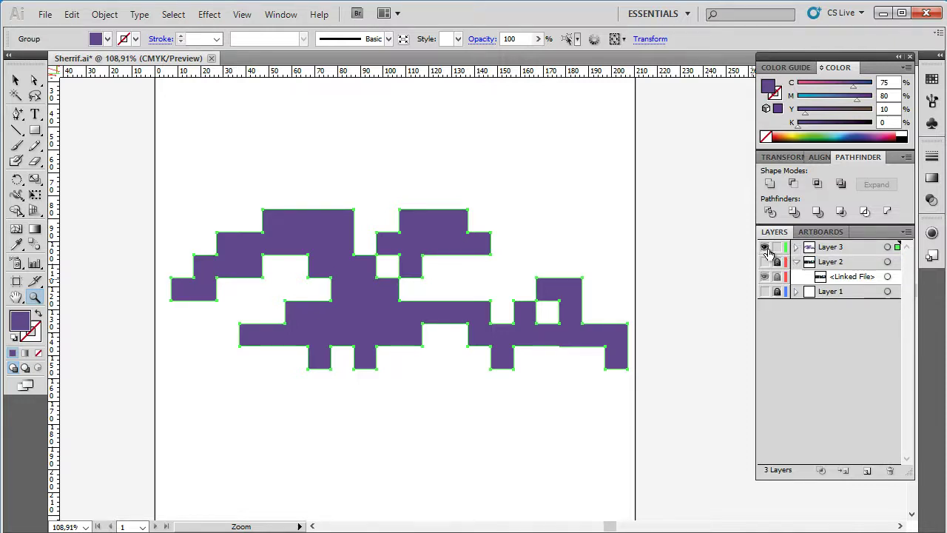
key("ctrl+minus")
key("ctrl+minus")
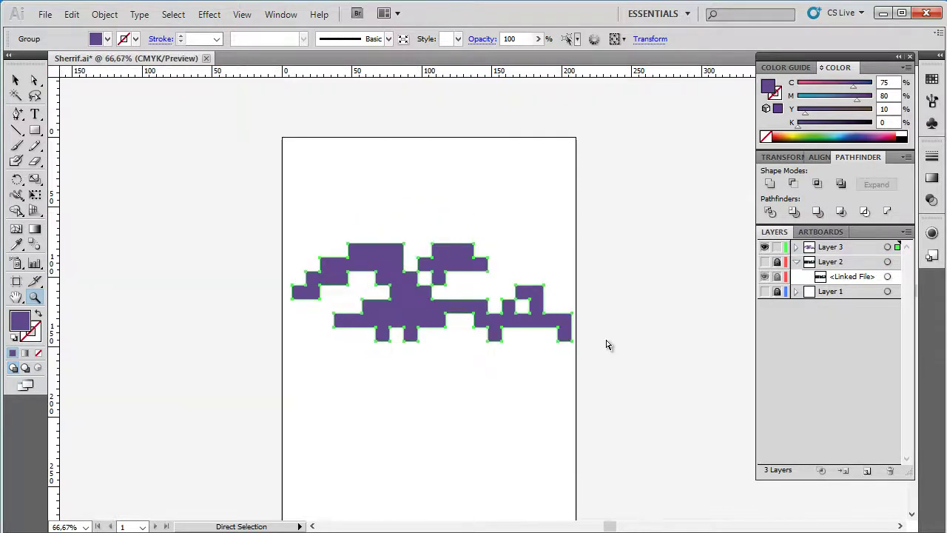
key("ctrl+minus")
key("ctrl+minus")
key("a")
left_click_drag(442, 309, 445, 186)
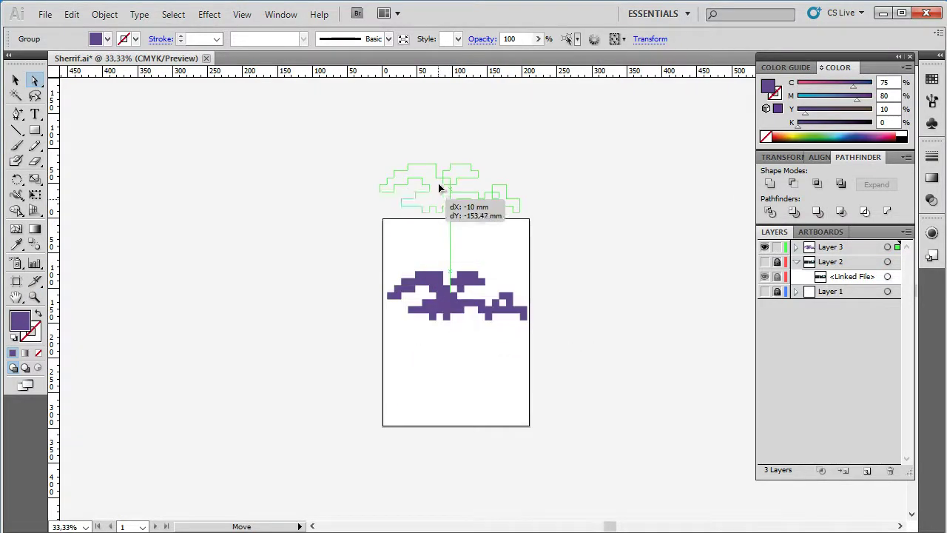
left_click(588, 245)
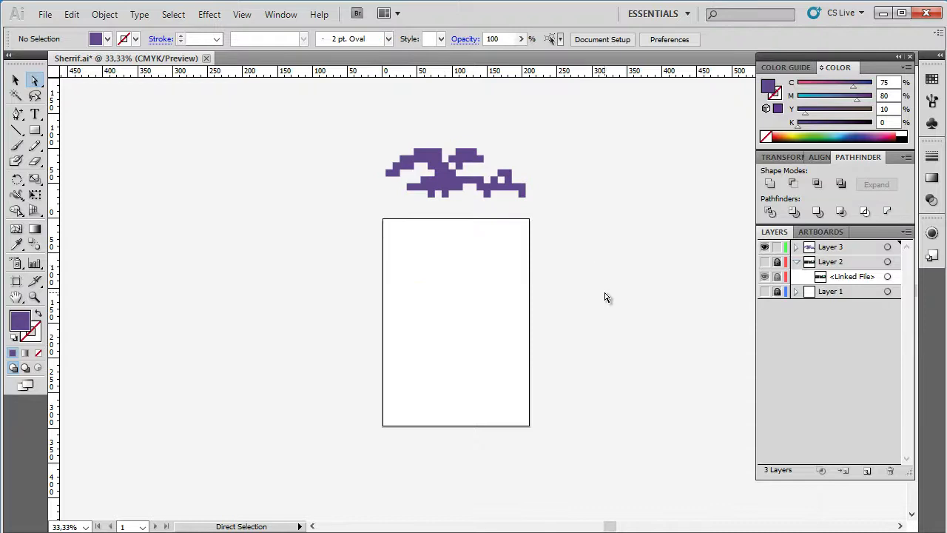
Show the reference image and grid layers, unlock Layer 2, and roughly move the image into place
left_click(764, 276)
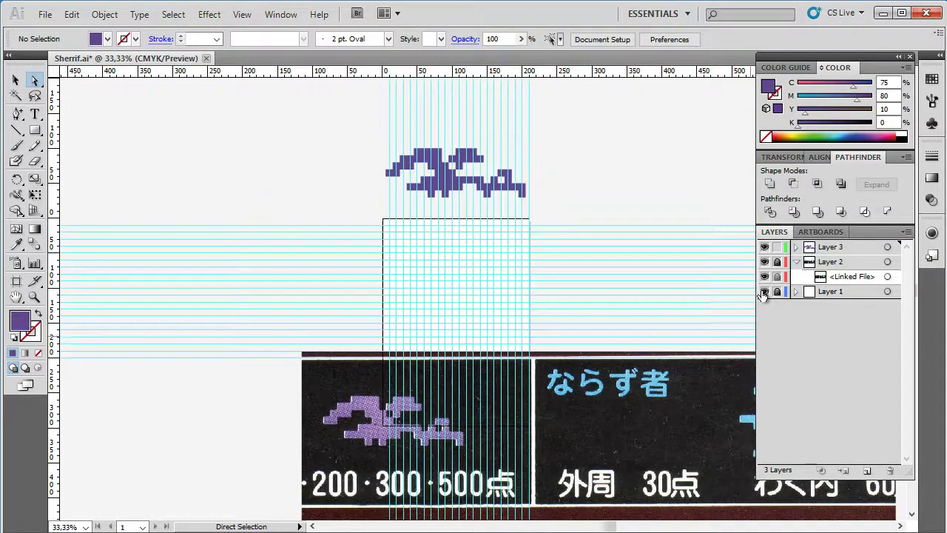
left_click_drag(656, 412, 629, 440)
left_click(777, 261)
left_click_drag(698, 461, 350, 310)
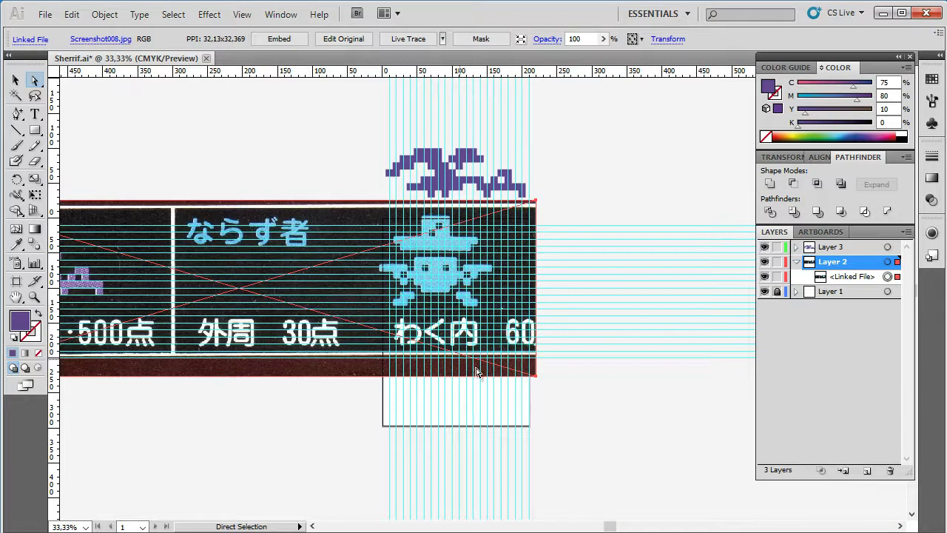
key("z")
left_click_drag(389, 220, 497, 323)
Nudge the reference image with the arrow keys onto the grid squares and relock Layer 2
key("a")
left_click_drag(264, 292, 274, 301)
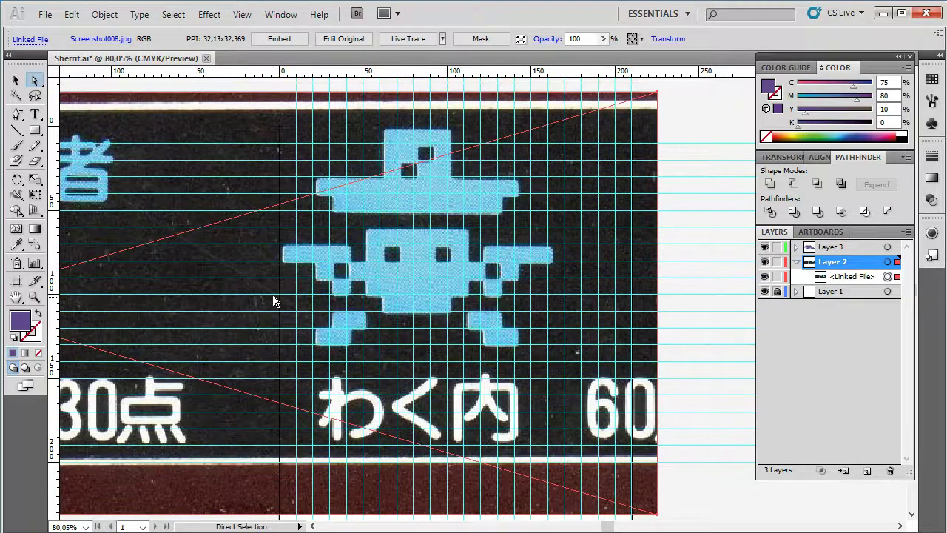
key("Down")
key("Down")
key("Down")
key("Right")
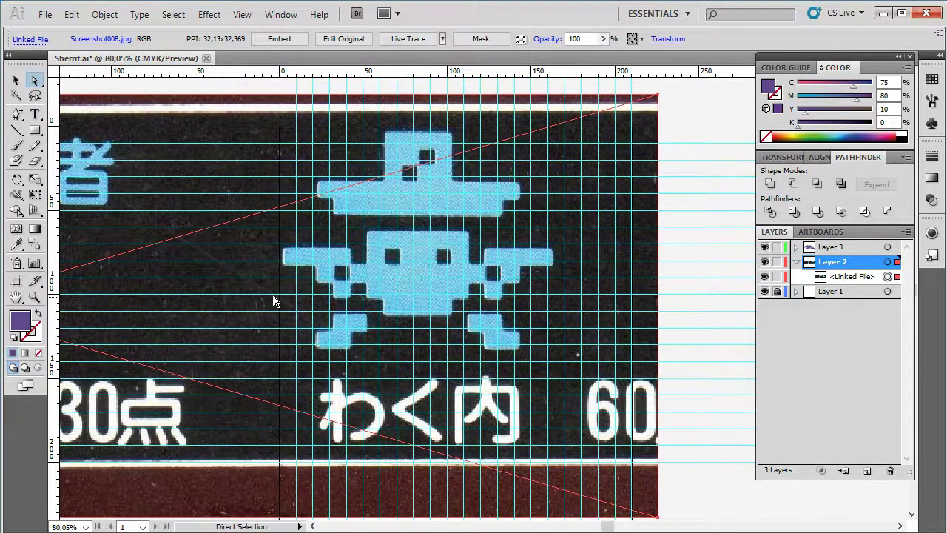
key("Right")
key("Right")
key("Right")
key("Right")
key("Right")
key("Right")
key("Right")
key("Right")
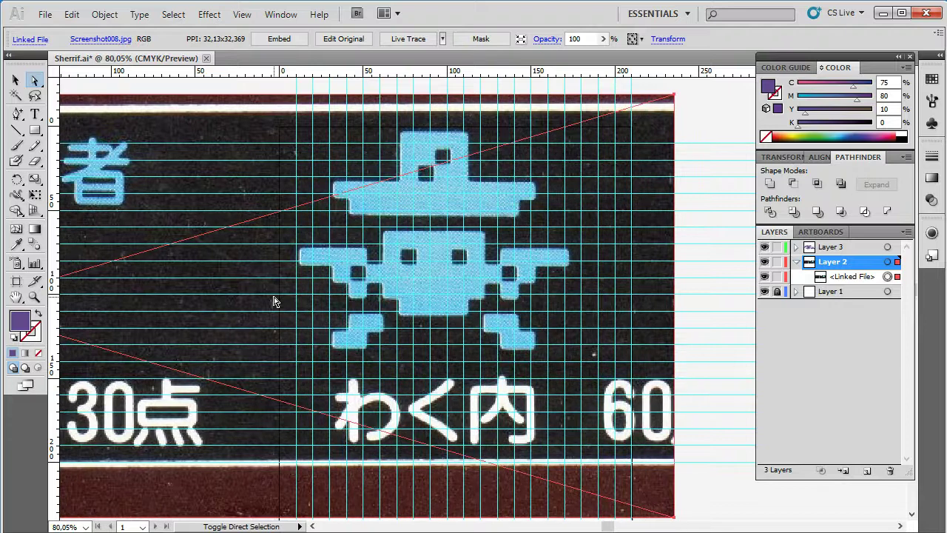
key("Right")
key("Right")
key("Right")
key("Down")
key("Down")
key("Down")
key("Down")
key("Down")
key("Down")
key("Down")
key("Down")
key("Down")
key("Down")
key("Down")
key("Down")
key("Down")
key("Down")
key("Down")
key("Down")
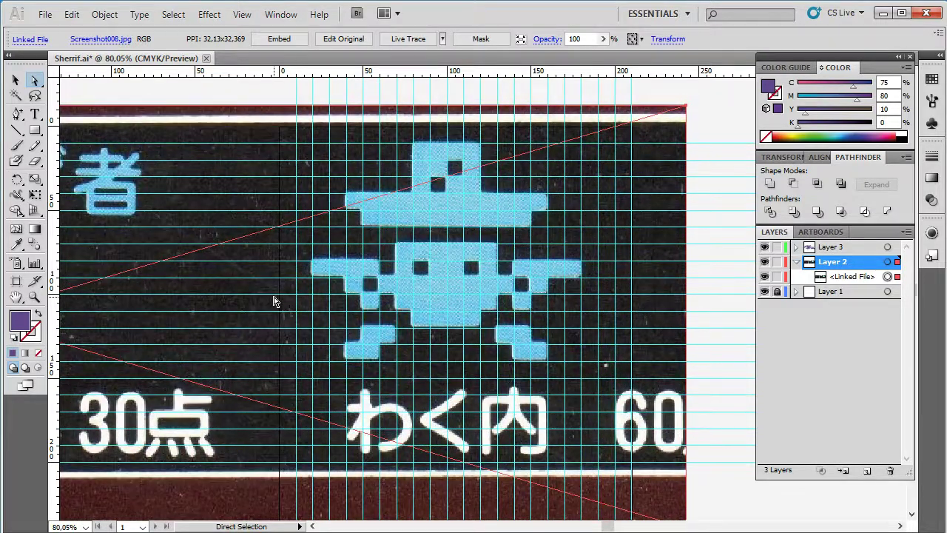
key("Down")
key("Down")
key("Down")
key("Right")
key("Right")
key("Right")
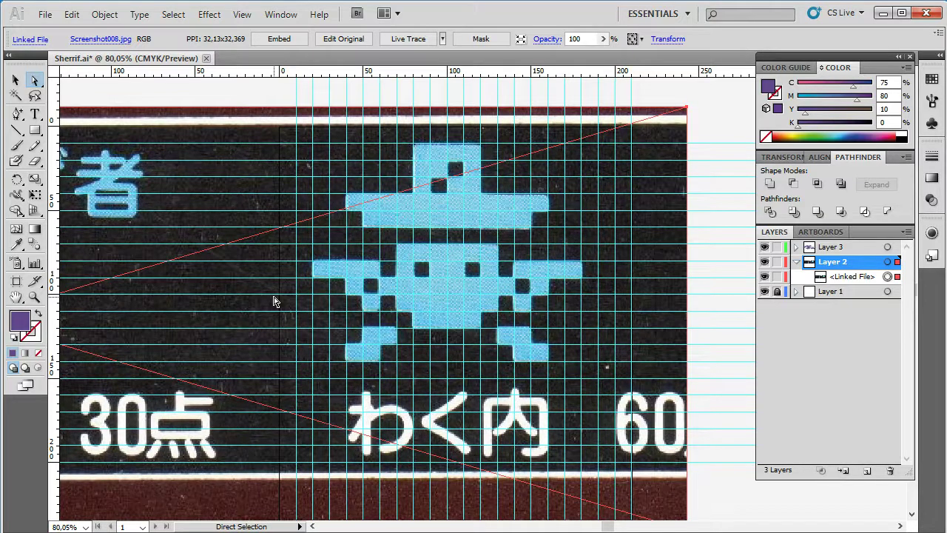
left_click(777, 262)
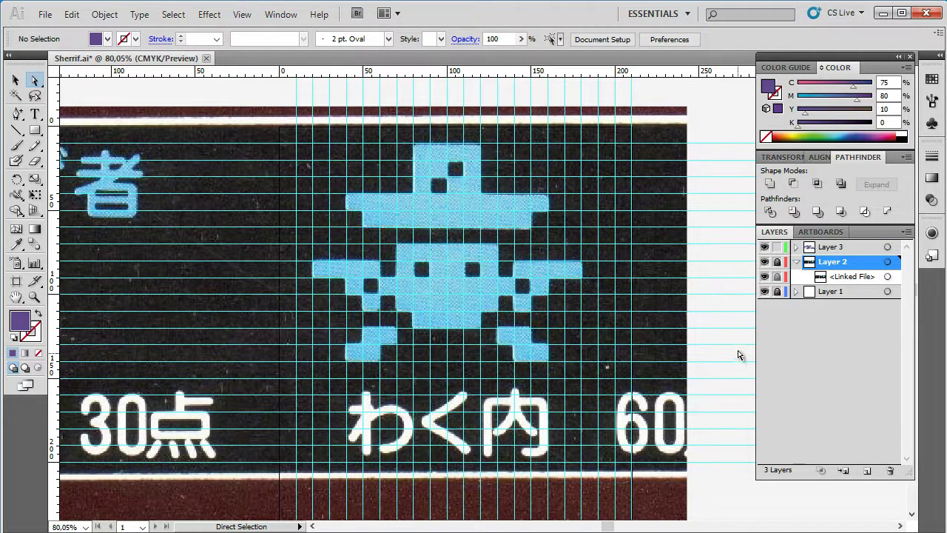
Zoom in on the cowboy's hat and expand Layer 3 in the Layers panel
key("z")
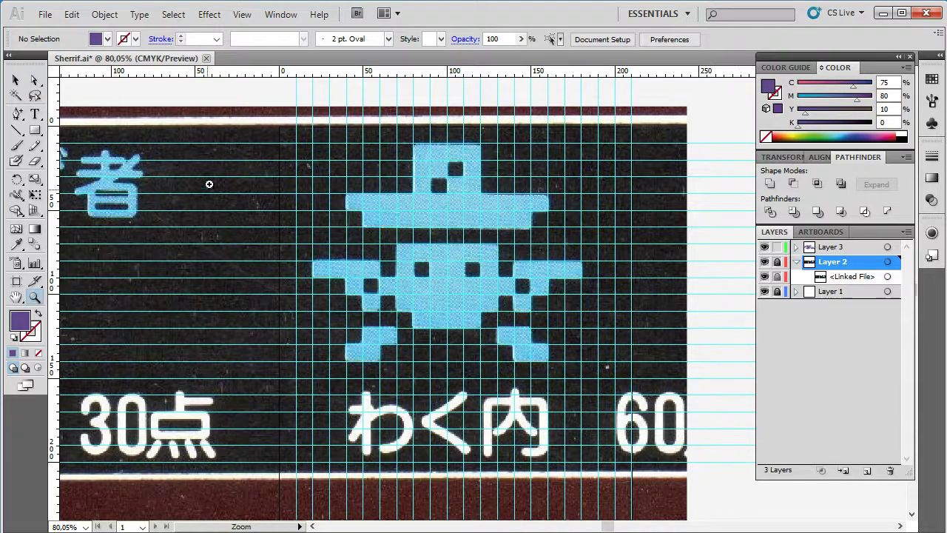
left_click_drag(330, 120, 600, 265)
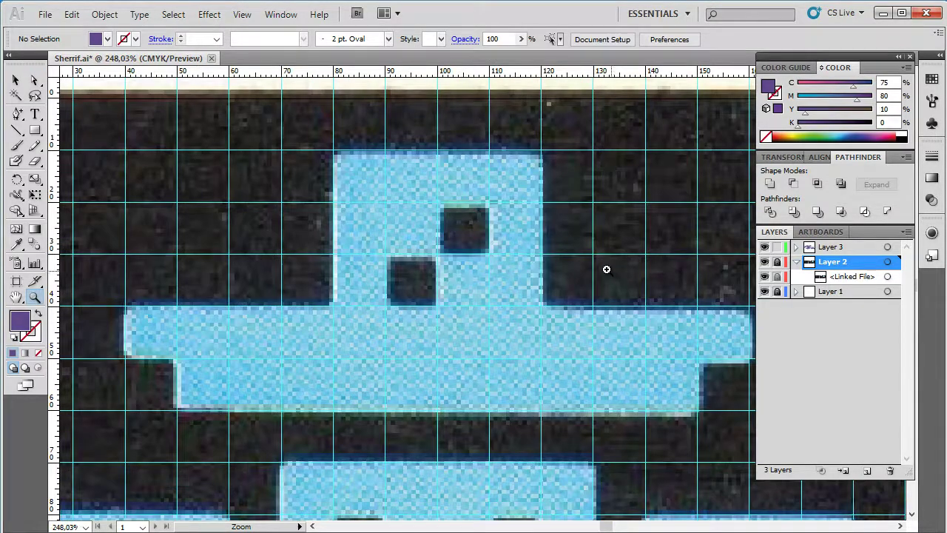
scroll(592, 255, "right", 2)
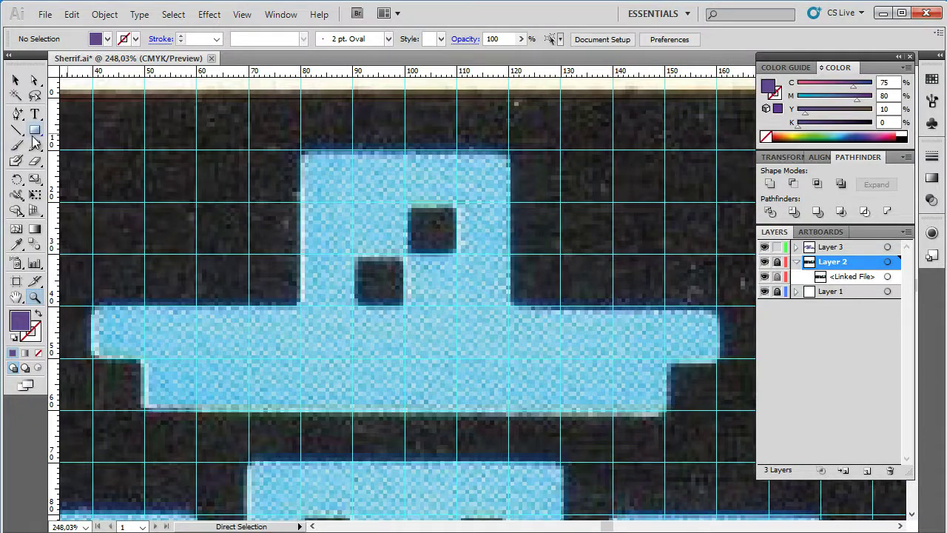
double_click(842, 251)
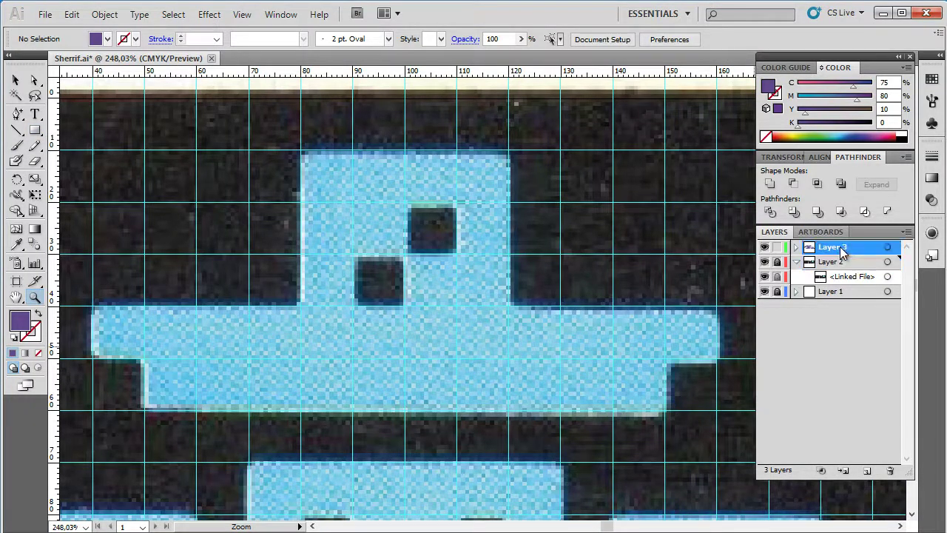
key("Escape")
left_click(797, 247)
left_click(777, 247)
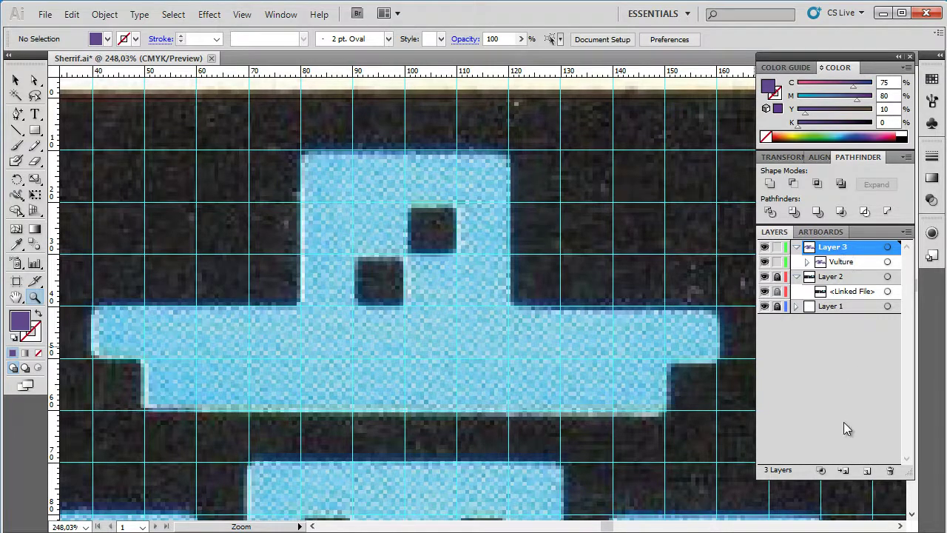
Add a sublayer named Cowboy inside Layer 3 and lock the Vulture layer
left_click(867, 471)
left_click_drag(835, 278, 840, 273)
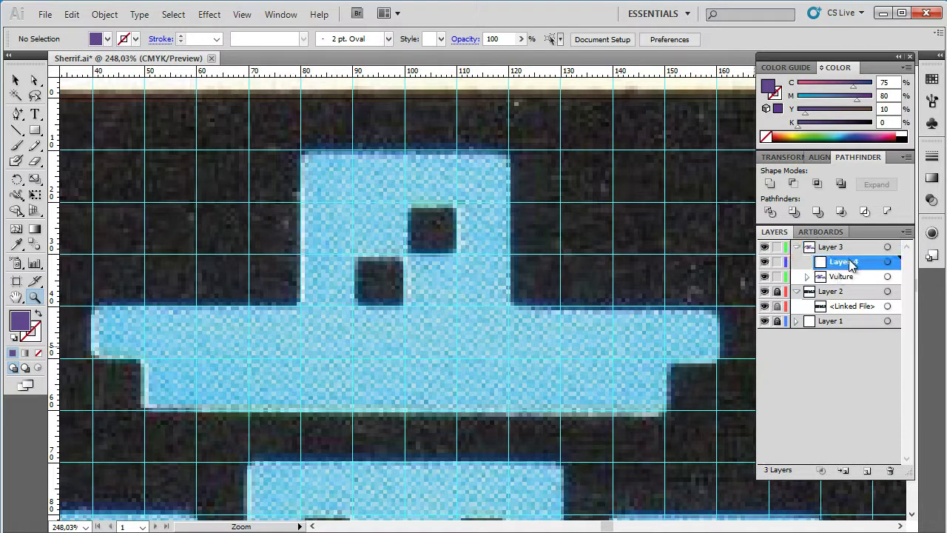
double_click(850, 265)
type("Cow")
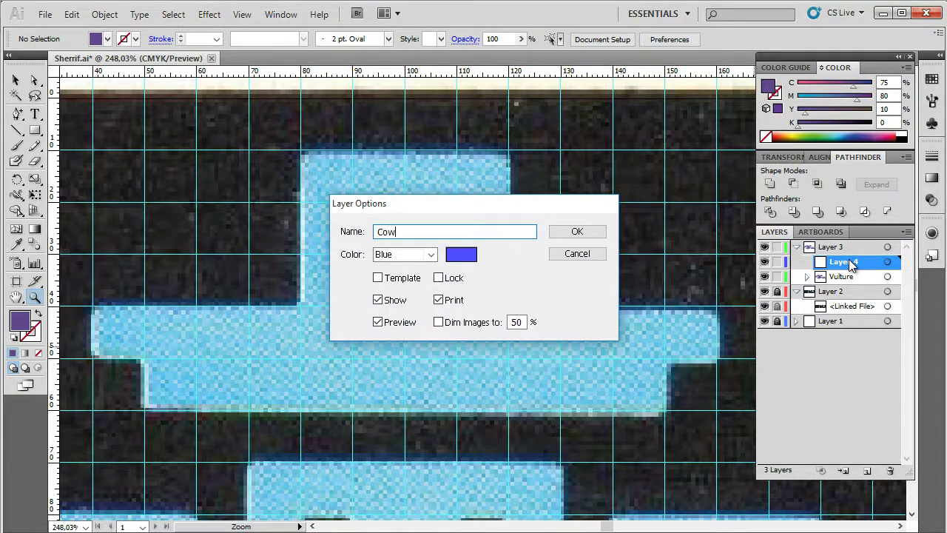
type("boy")
key("Return")
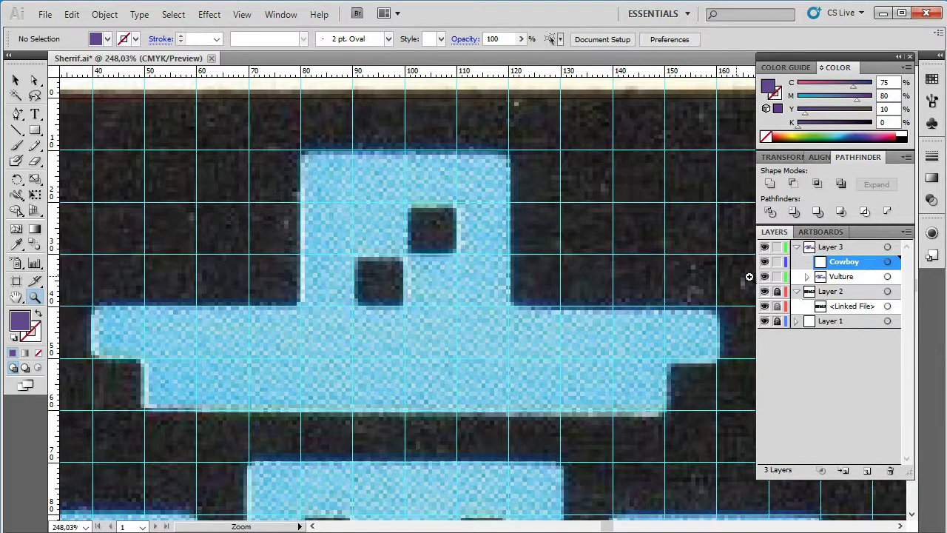
left_click(777, 276)
left_click(35, 130)
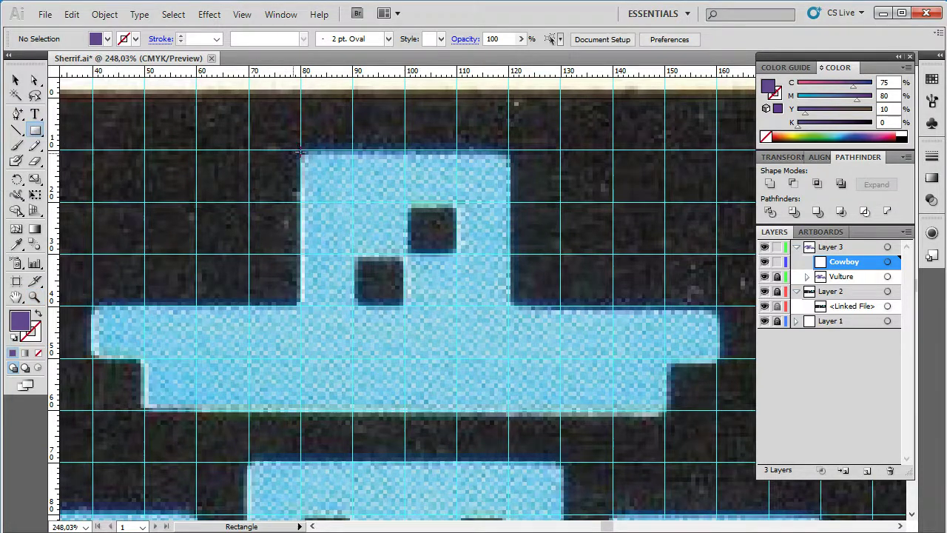
Set the fill colour to pure magenta (C0 M100 Y0 K0)
left_click(885, 96)
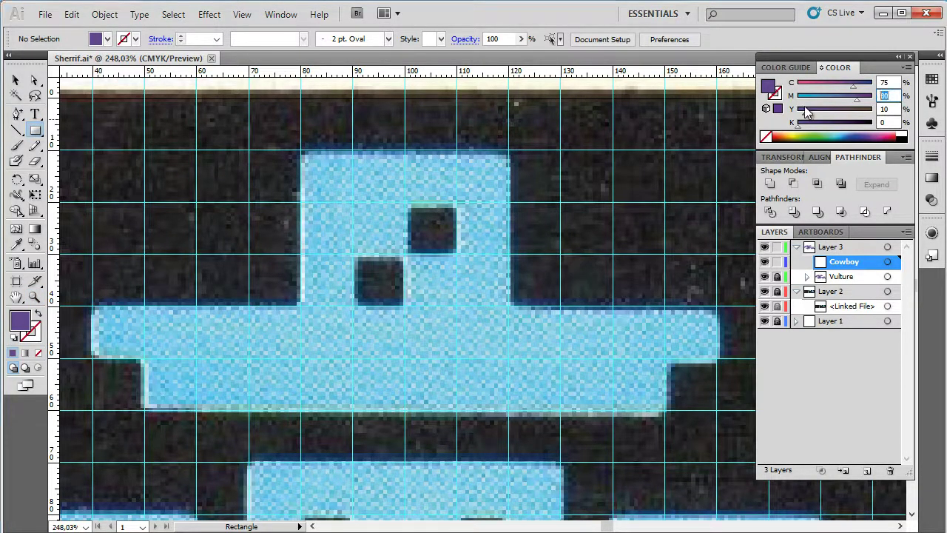
type("10")
key("Tab")
type("0")
key("shift+Tab")
key("shift+Tab")
type("0")
key("Return")
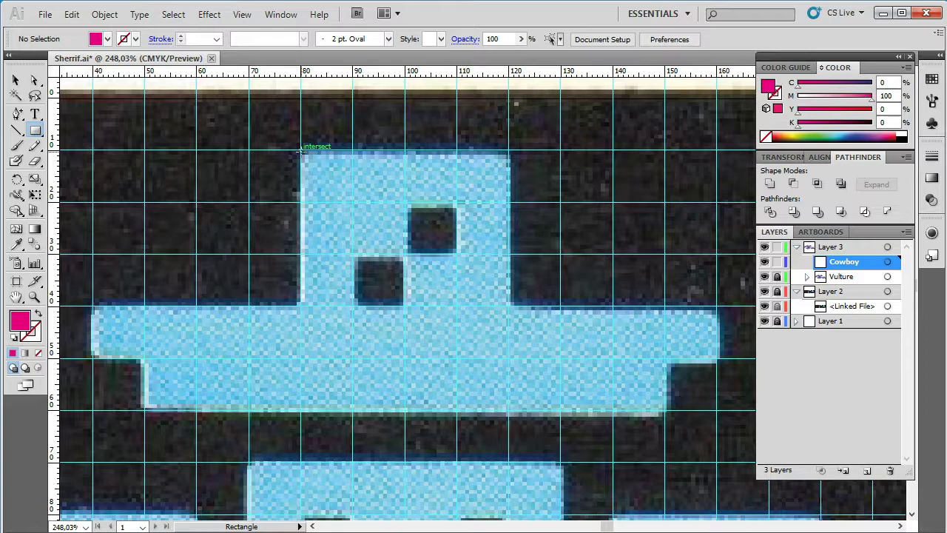
Draw magenta rectangles over the hat crown, the upper brim and the lower brim
left_click_drag(301, 148, 509, 409)
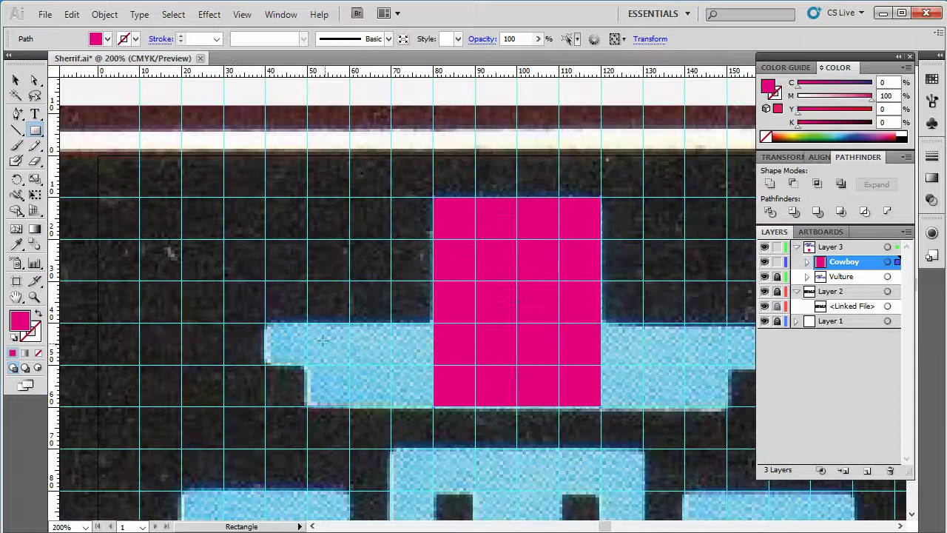
mouse_move(263, 322)
left_mouse_down()
mouse_move(787, 362)
mouse_move(544, 366)
left_mouse_up()
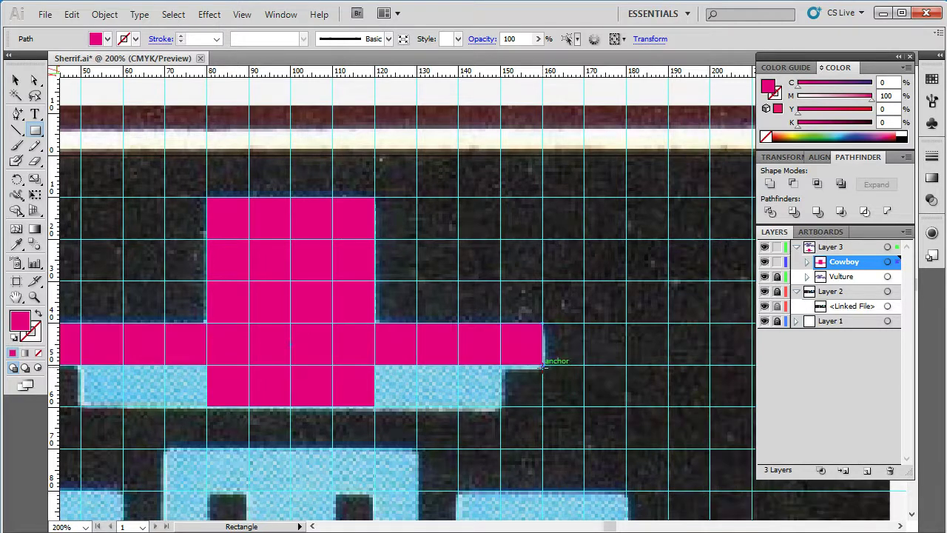
left_click_drag(495, 406, 80, 367)
Select the three hat rectangles on the Cowboy layer and merge them into one shape
key("a")
left_click(807, 262)
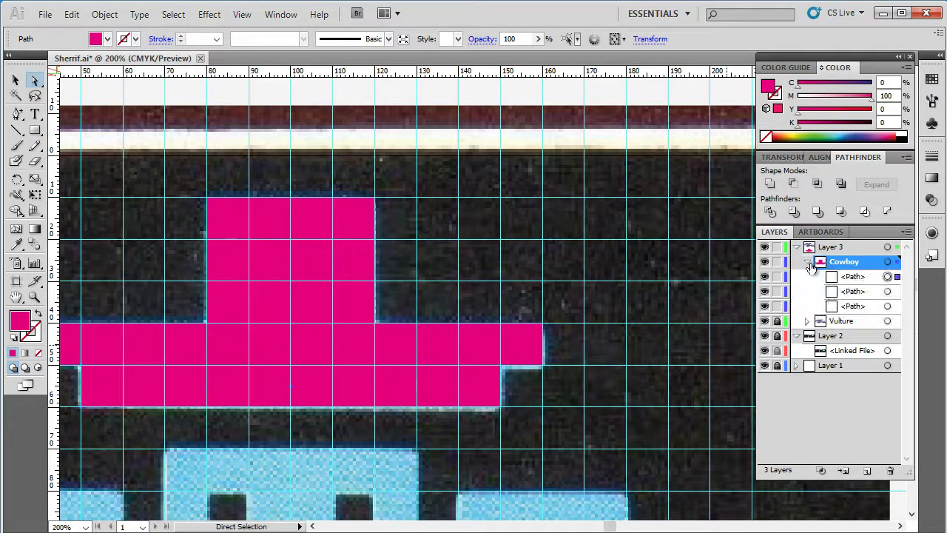
left_click(898, 276, "shift")
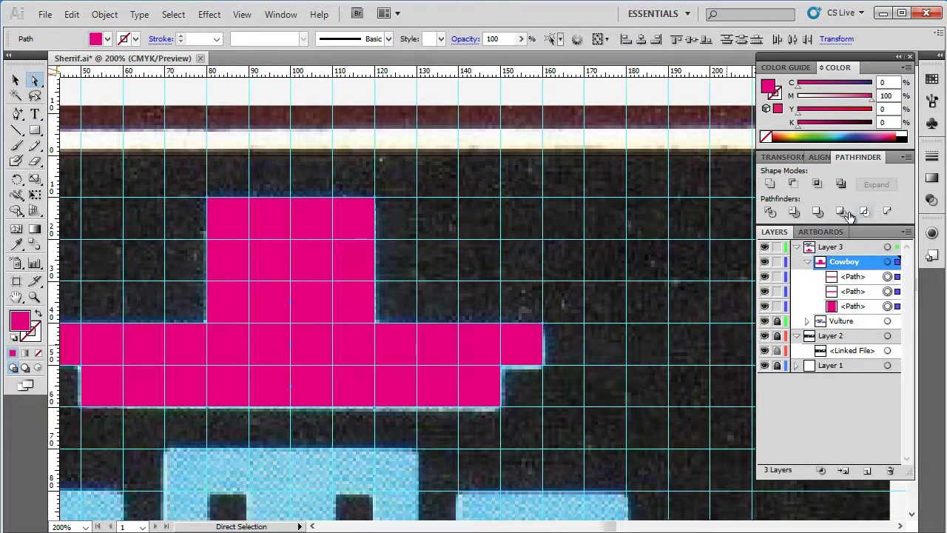
left_click(773, 186)
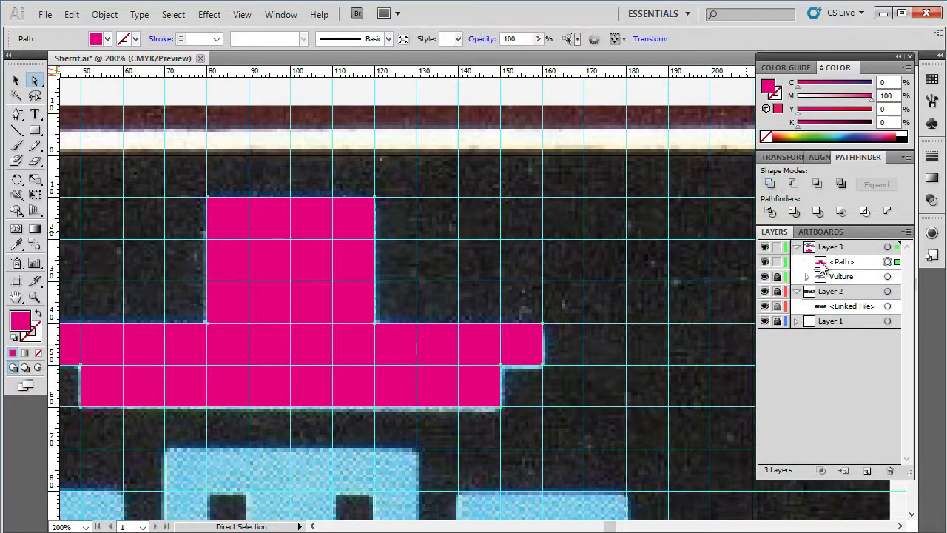
left_click(840, 265)
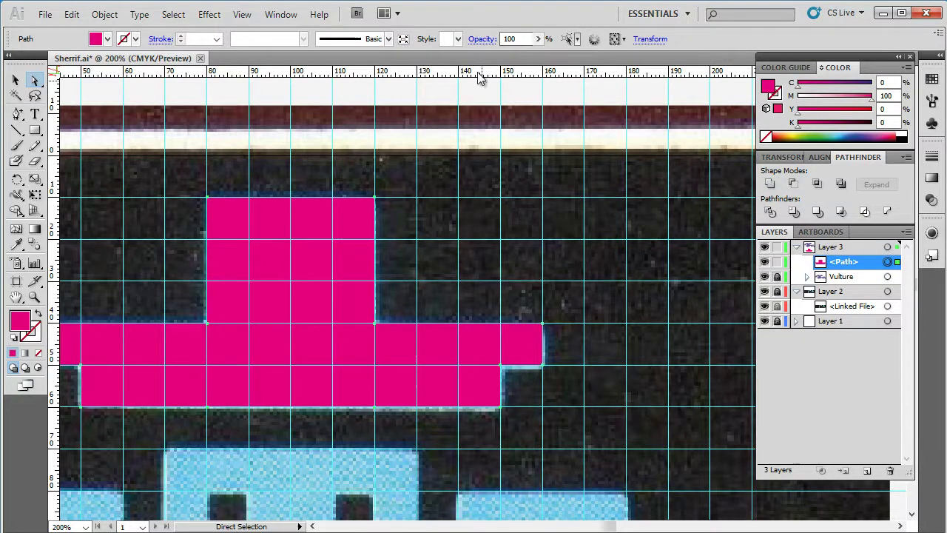
Set the hat shape to 50% opacity, lock it, and target Layer 3
left_click(518, 38)
type("50")
key("Return")
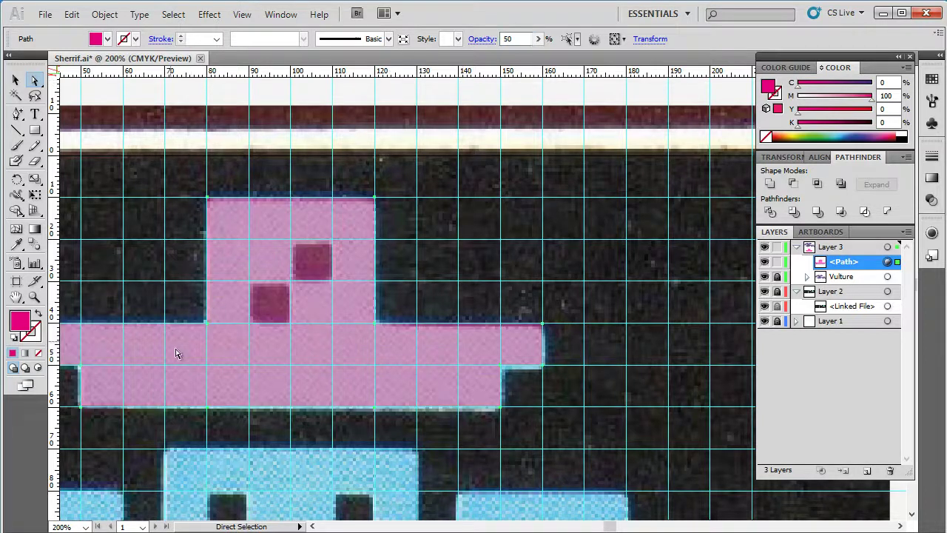
left_click(35, 130)
left_click(777, 261)
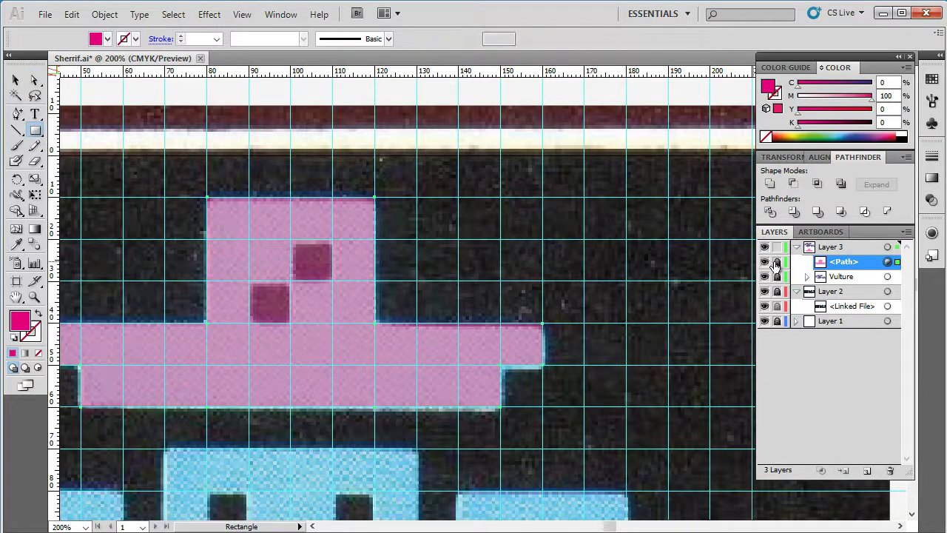
left_click(857, 246)
Draw a 10 mm square over a hat hole and Alt-drag a copy one cell down-left
left_click_drag(292, 239, 332, 279)
key("alt")
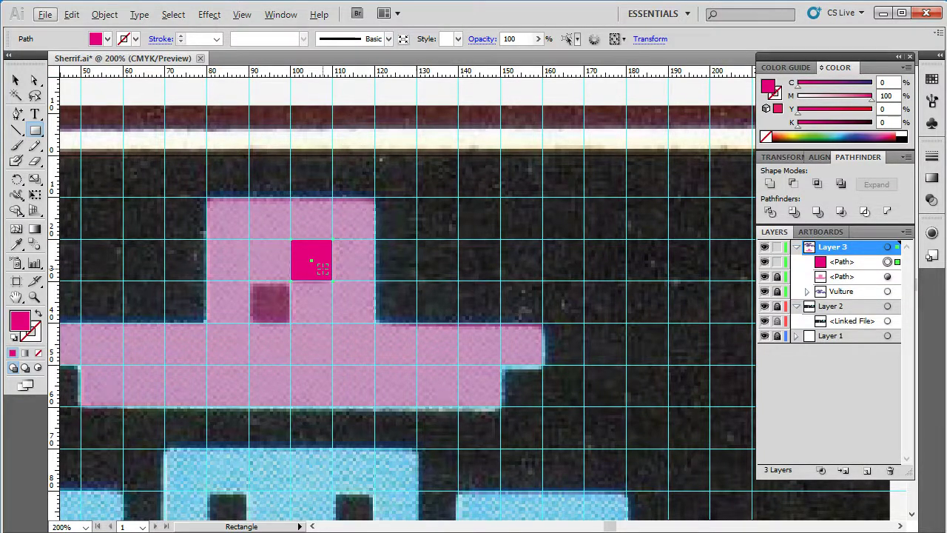
key("a")
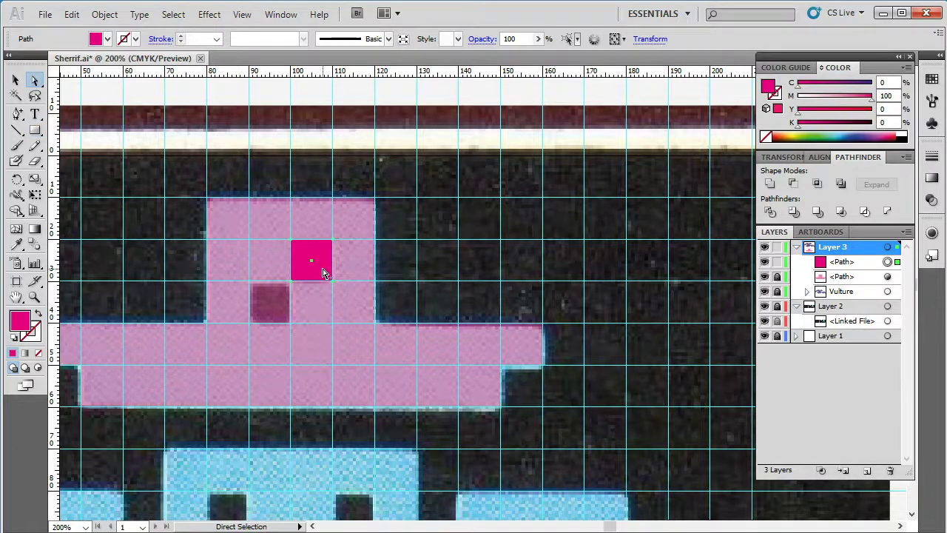
left_click_drag(323, 272, 279, 313)
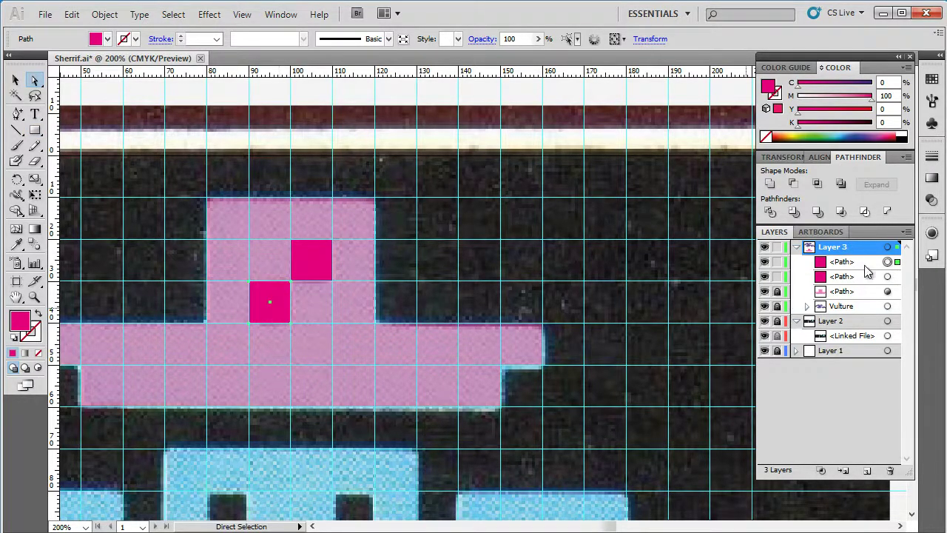
Unlock the hat, restore 100% opacity, and subtract both squares with Minus Front
left_click(777, 291)
left_click(887, 291)
left_click(515, 38)
key("Return")
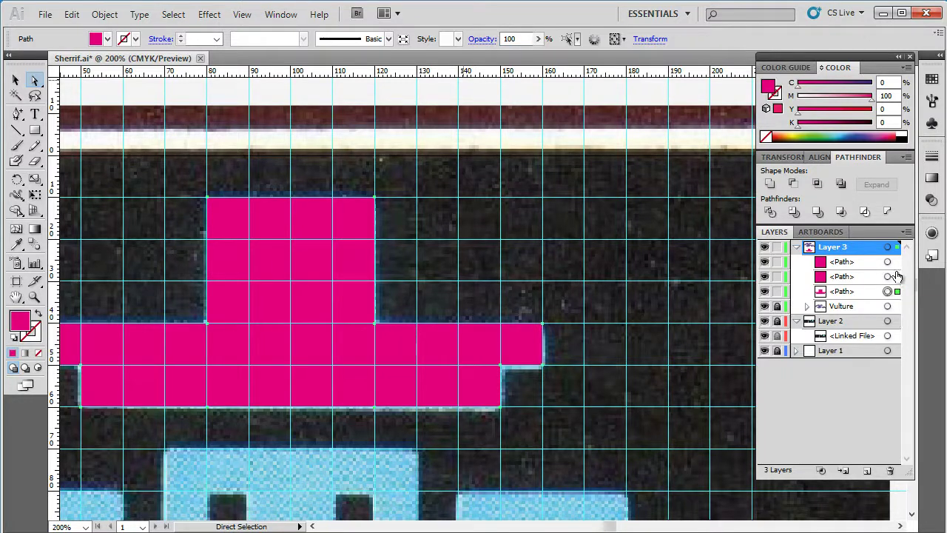
left_click(842, 184)
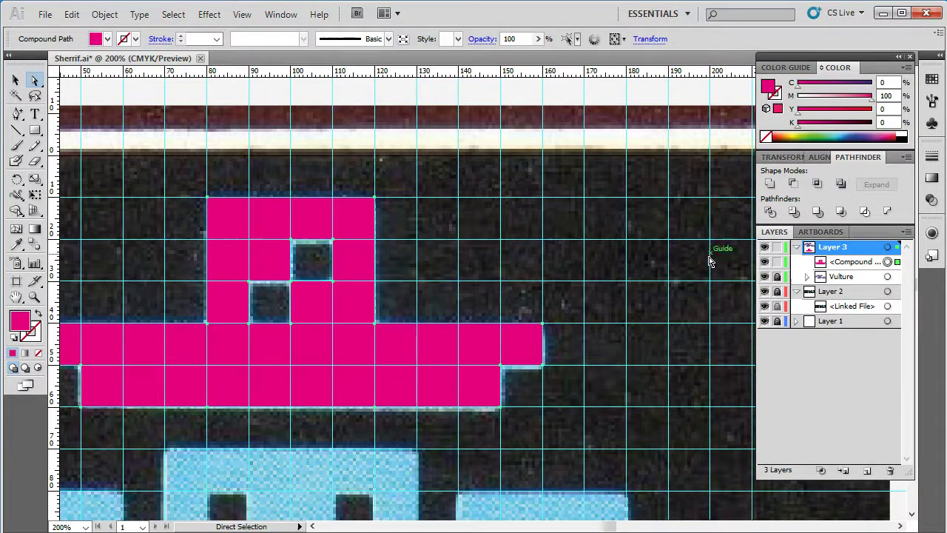
left_click(654, 273)
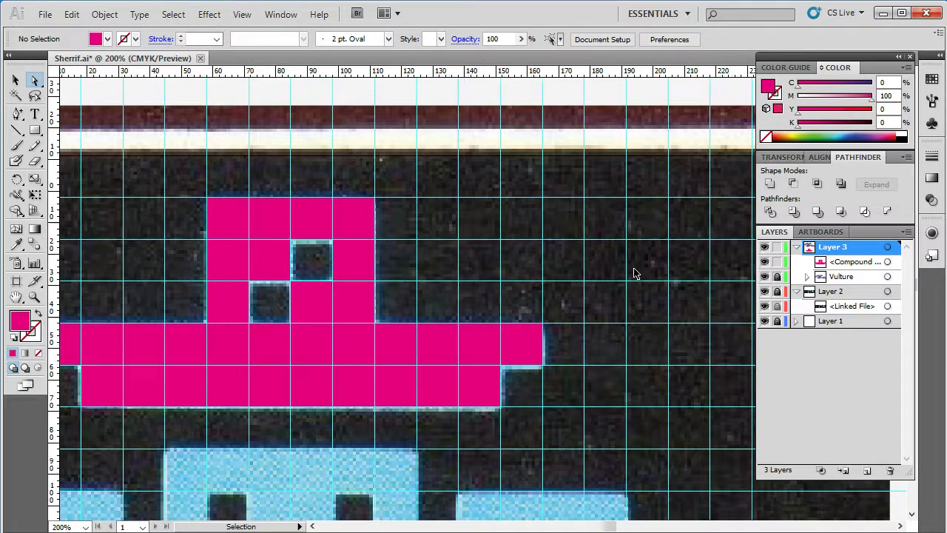
scroll(634, 273, "down", 2)
scroll(635, 273, "up", 1)
scroll(518, 275, "up", 1)
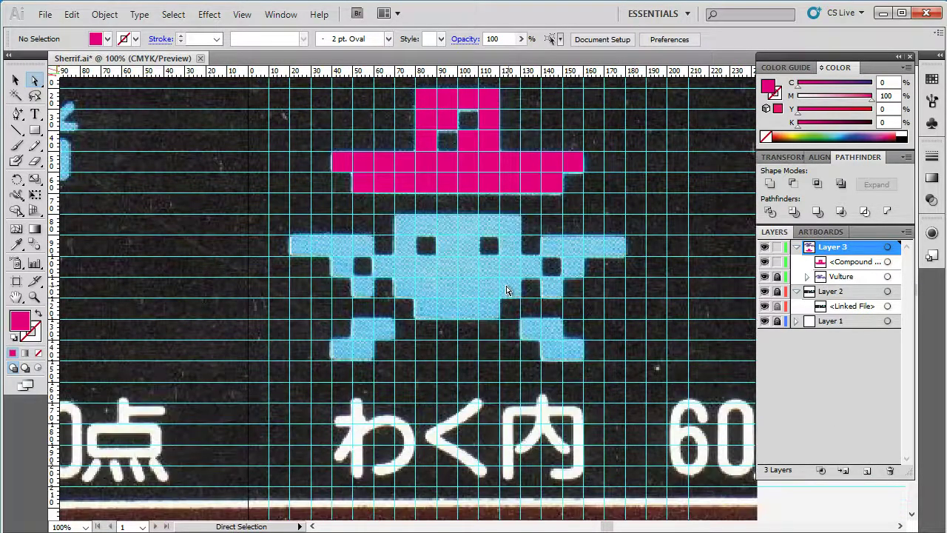
scroll(503, 290, "down", 1)
Draw magenta rectangles over the left arm bar, the 60×40 mm body and a 40 mm bar beneath
key("z")
left_click_drag(237, 174, 646, 357)
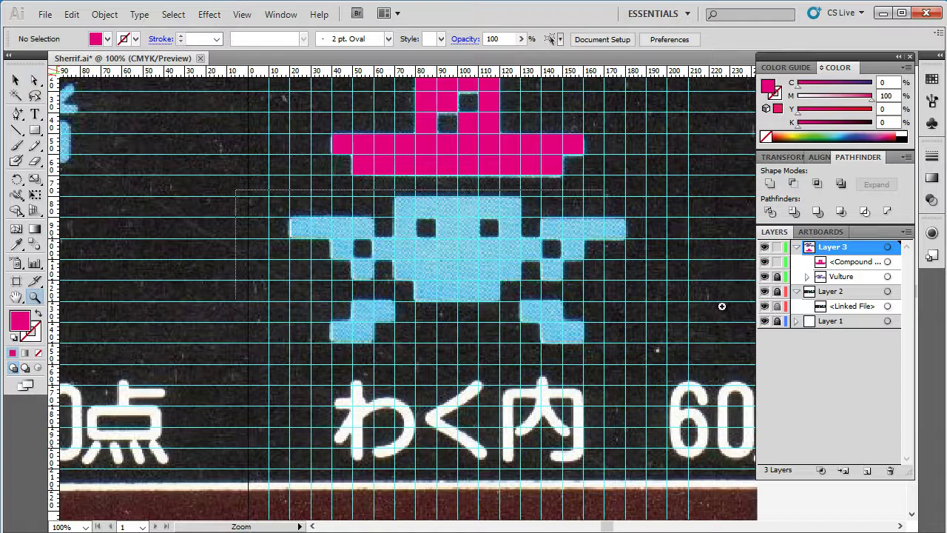
scroll(651, 355, "right", 2)
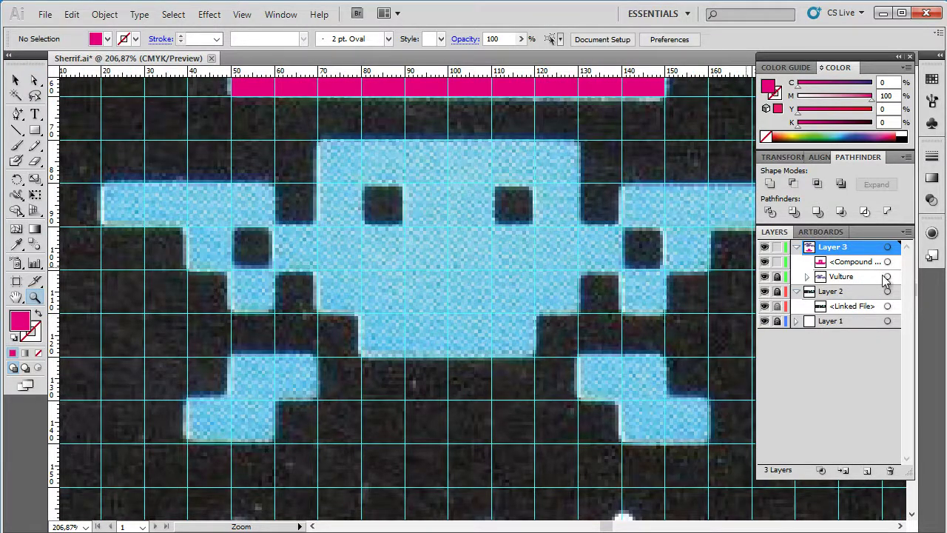
left_click(858, 263)
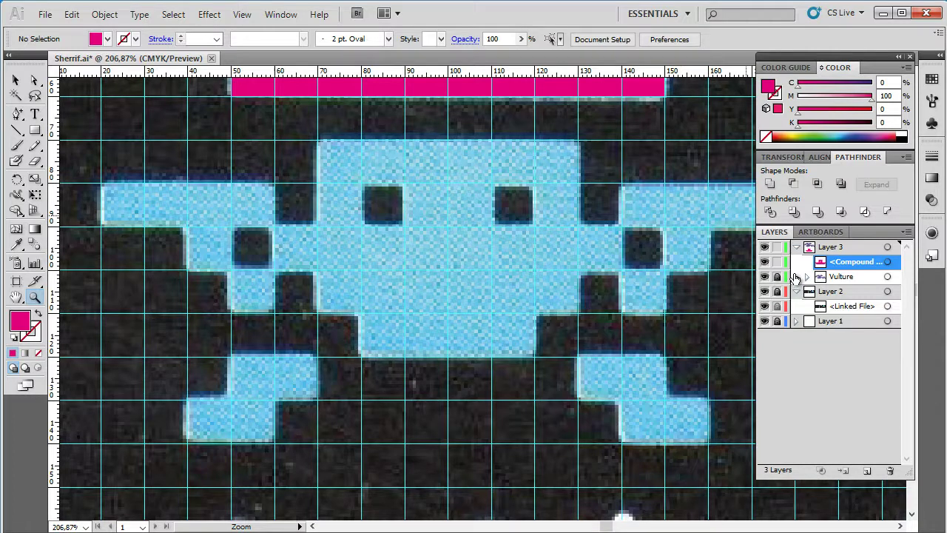
left_click(35, 130)
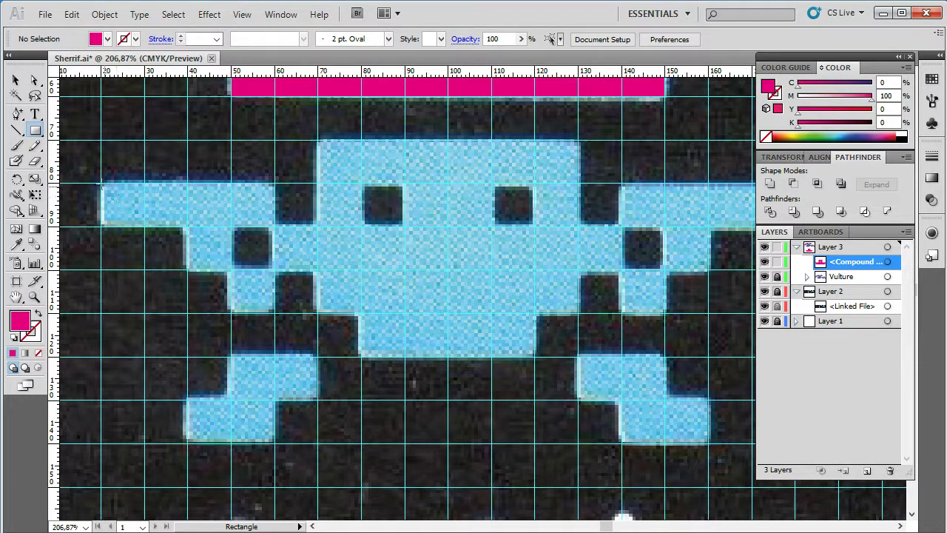
left_click_drag(102, 181, 275, 225)
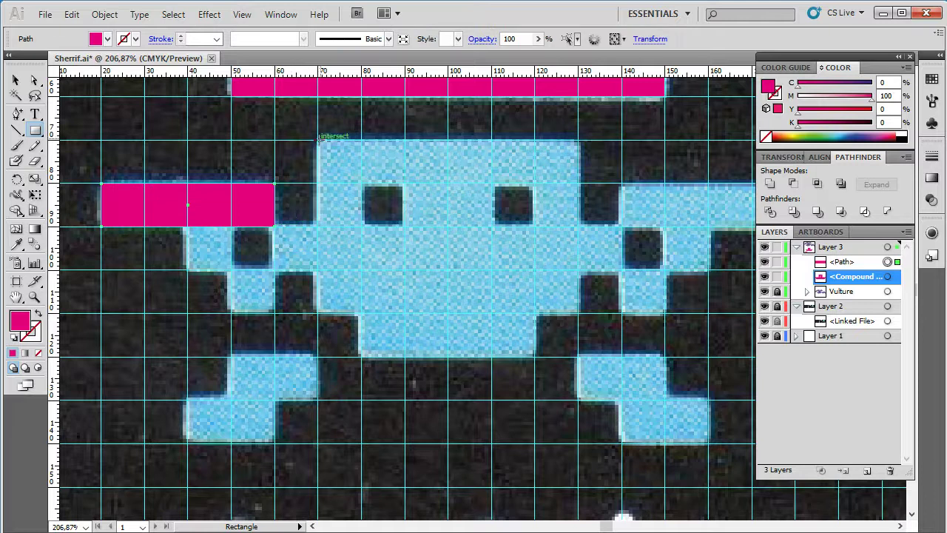
left_click_drag(320, 139, 578, 314)
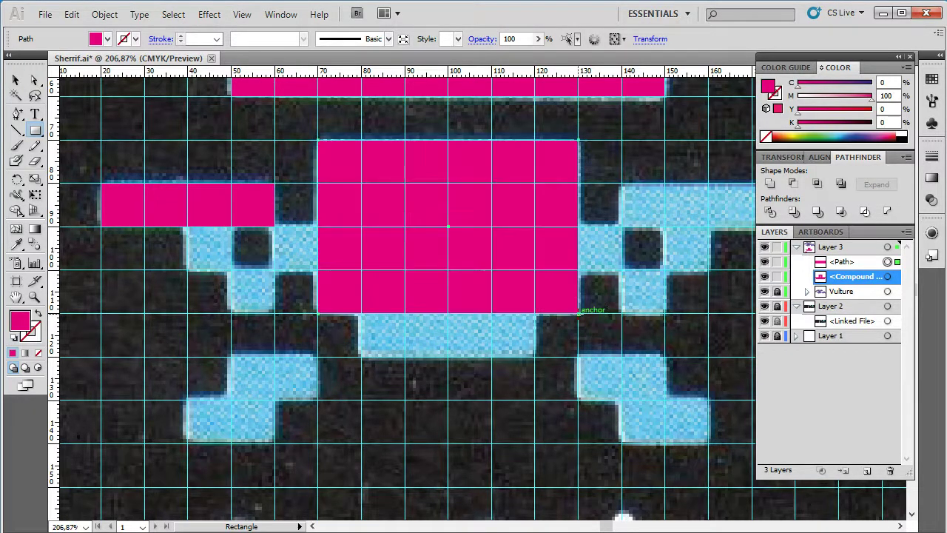
left_click_drag(360, 314, 535, 358)
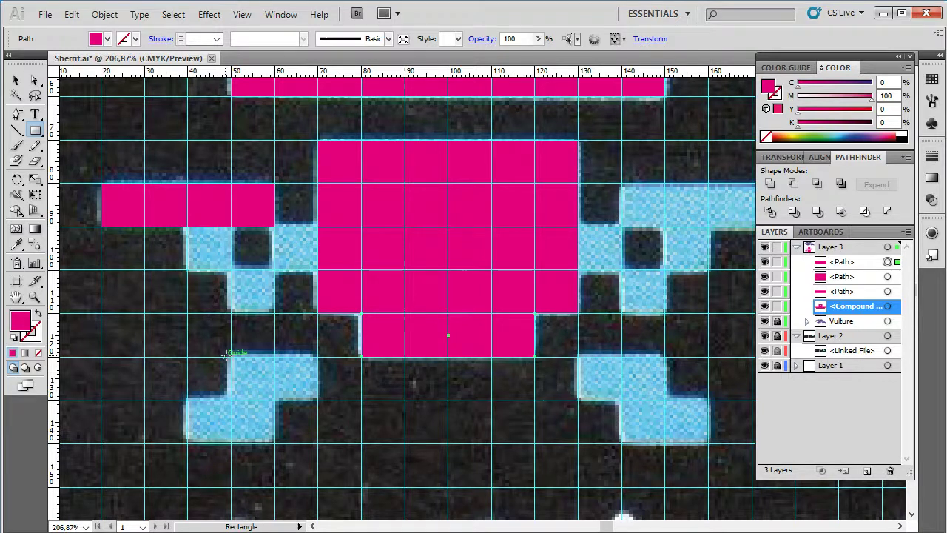
Cover the left foot's upper and lower parts and the remaining left arm cells
left_click_drag(232, 357, 318, 400)
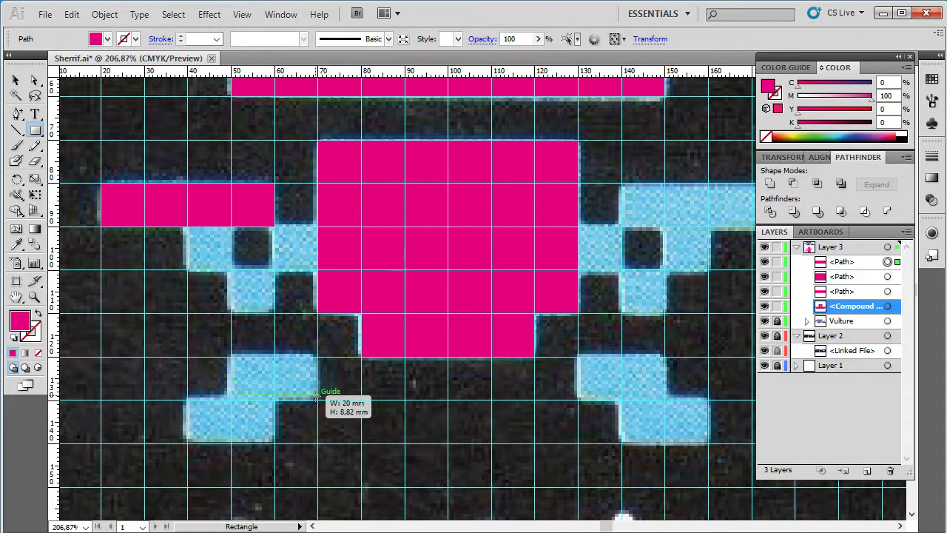
left_click_drag(274, 443, 188, 400)
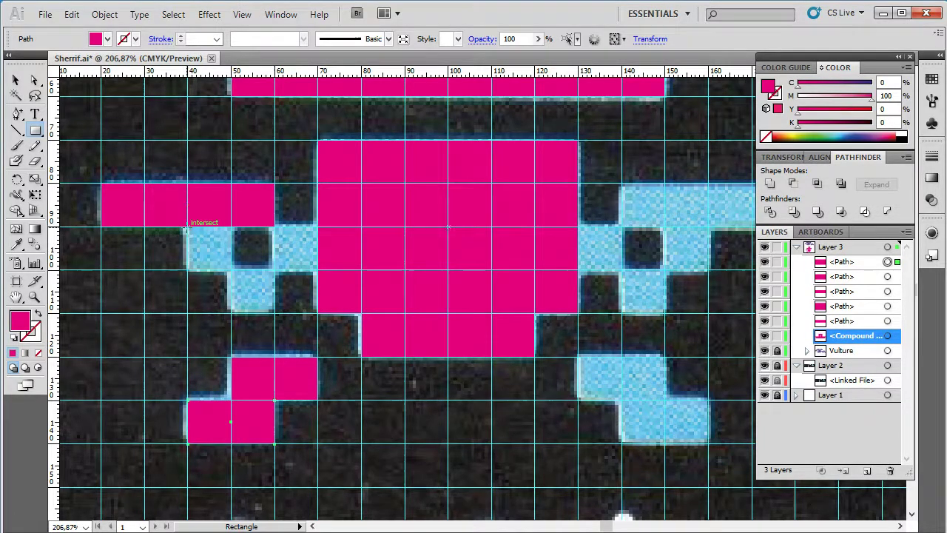
left_click_drag(187, 229, 274, 314)
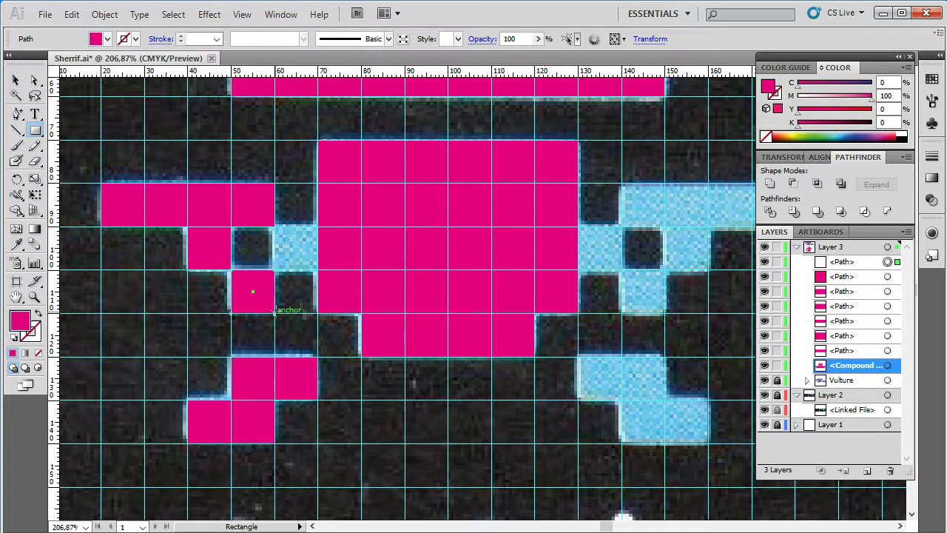
left_click_drag(275, 228, 317, 271)
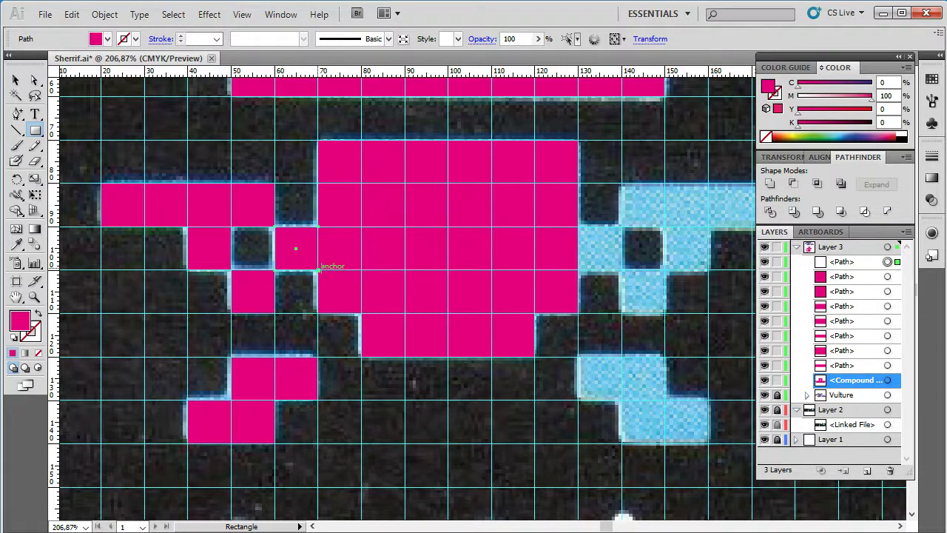
scroll(413, 268, "right", 1)
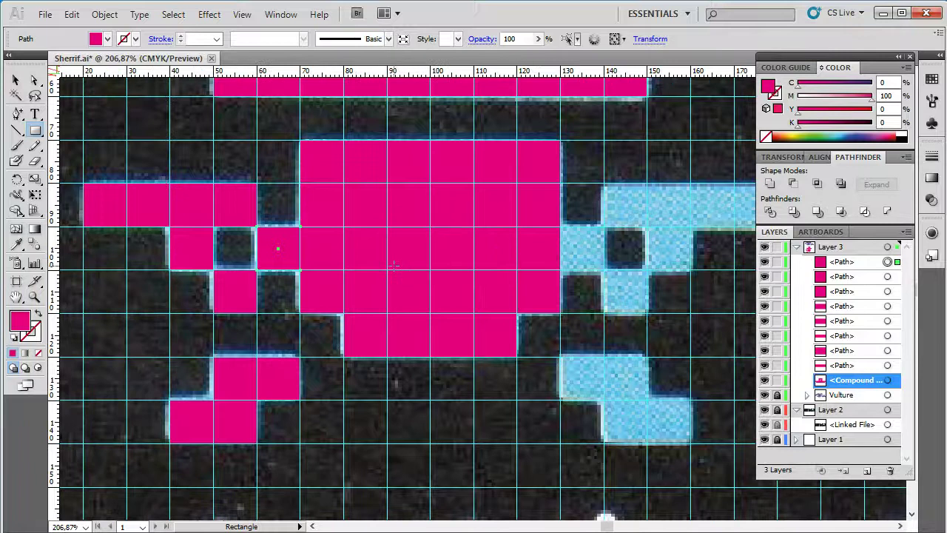
Reflect a copy of the four left arm squares vertically and place it on the right arm
left_click(200, 207)
left_click(207, 247, "shift")
left_click(276, 247, "shift")
left_click(251, 288, "shift")
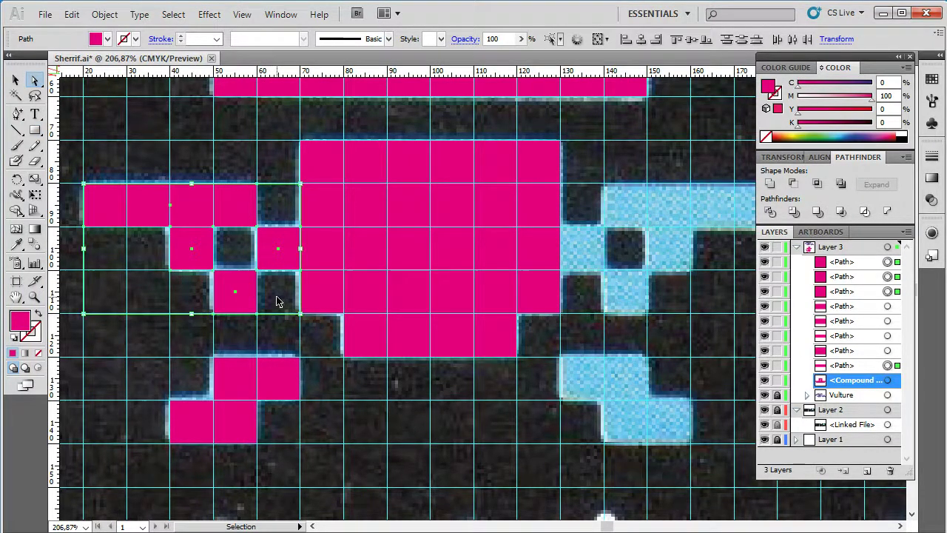
key("ctrl+v")
right_click(470, 264)
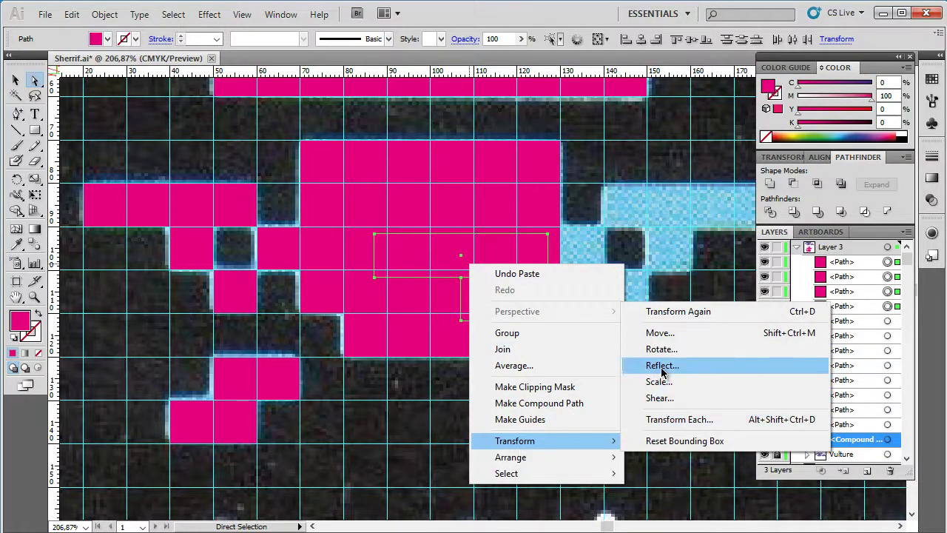
left_click(659, 363)
left_click(560, 230)
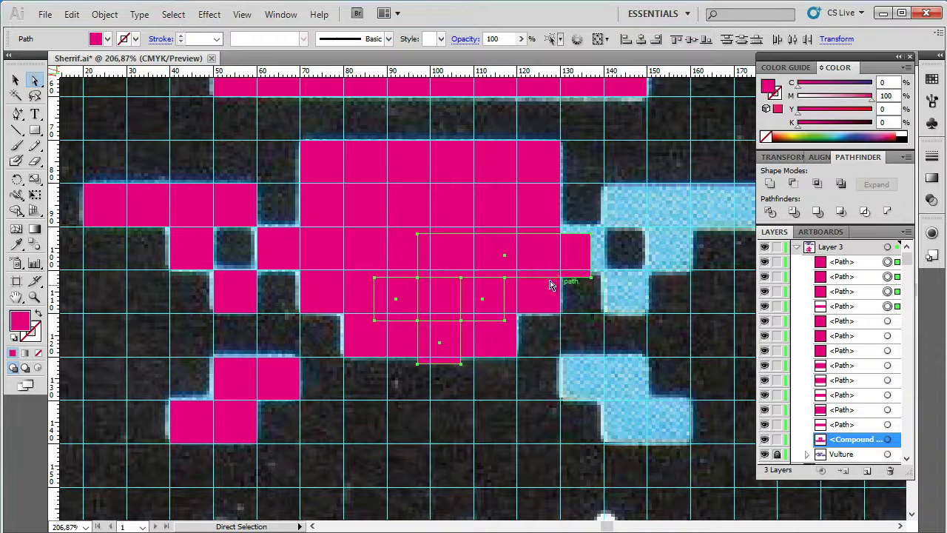
left_click_drag(592, 254, 767, 203)
scroll(500, 209, "right", 3)
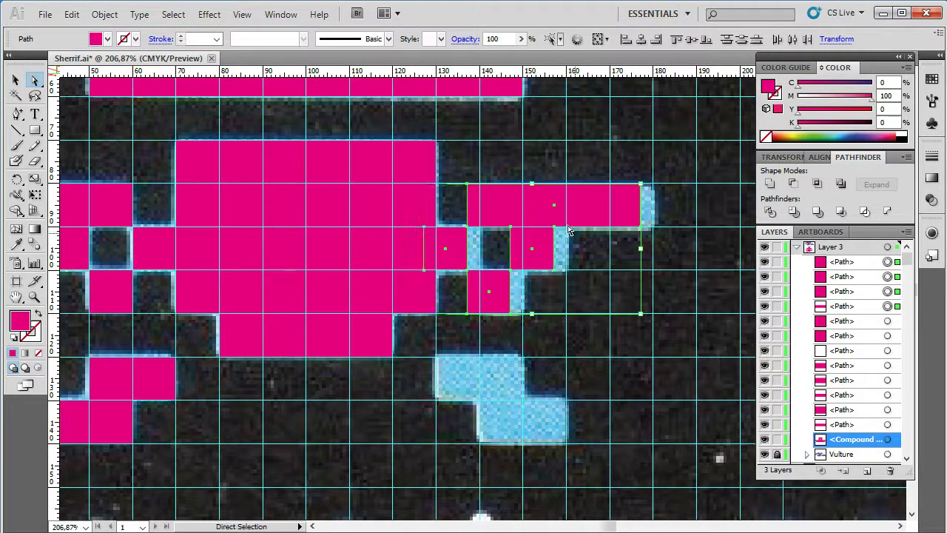
left_click_drag(500, 209, 517, 211)
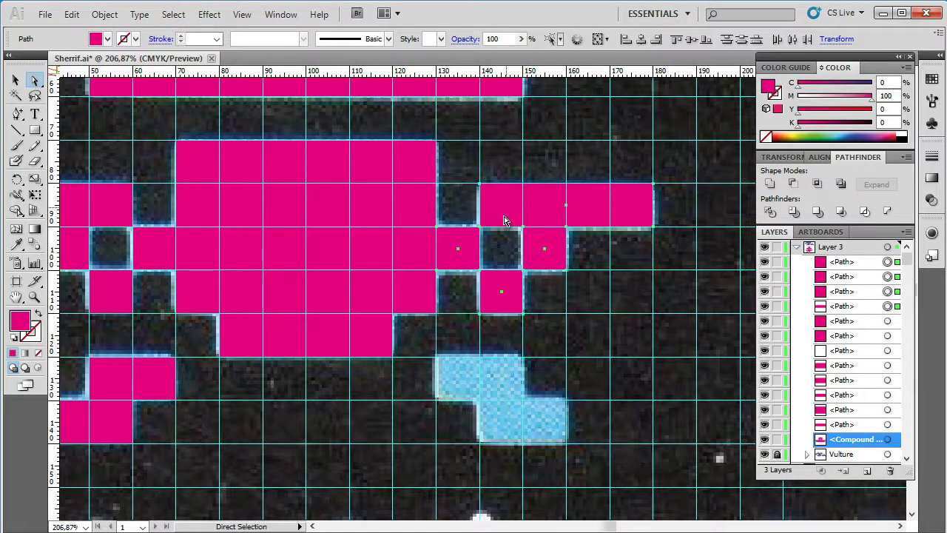
scroll(532, 265, "down", 3)
Reflect a copy of the two left foot squares onto the right foot
left_click(166, 298)
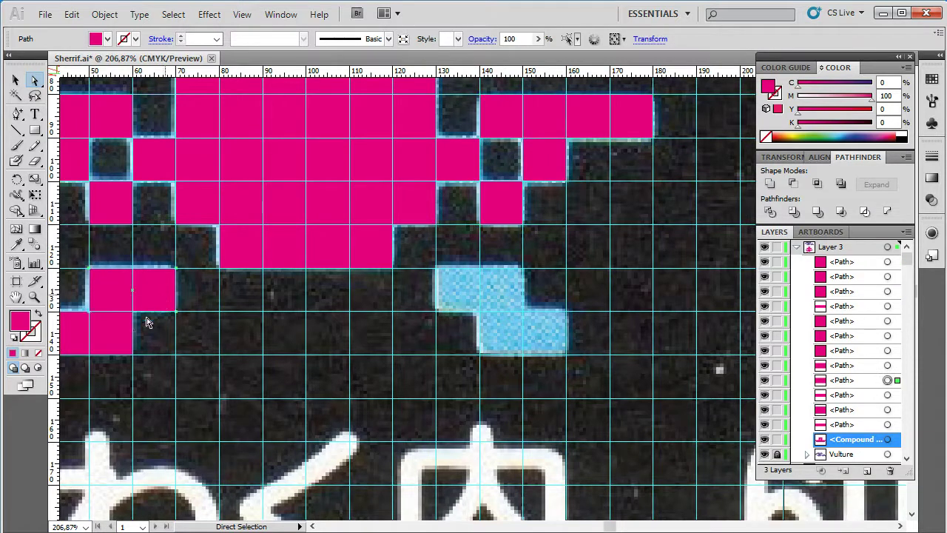
left_click(122, 337, "shift")
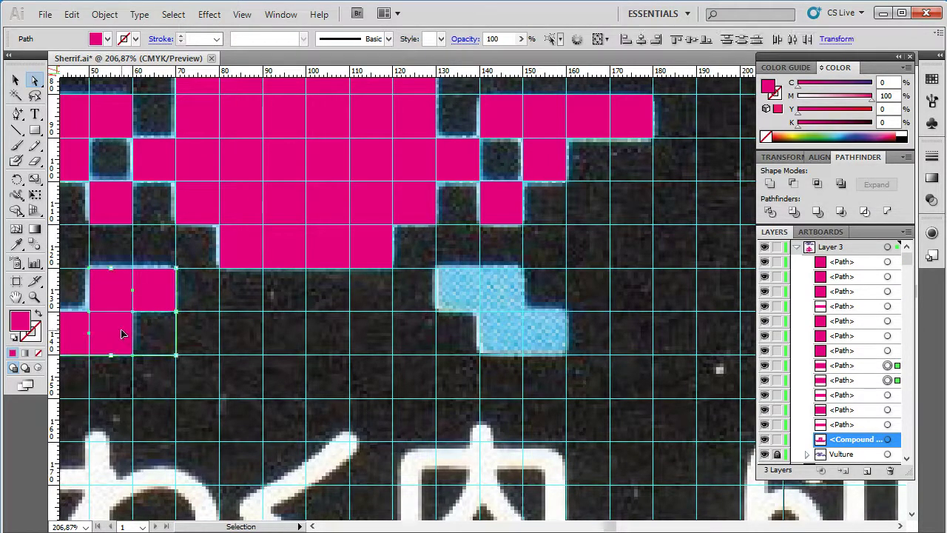
key("ctrl+v")
right_click(460, 323)
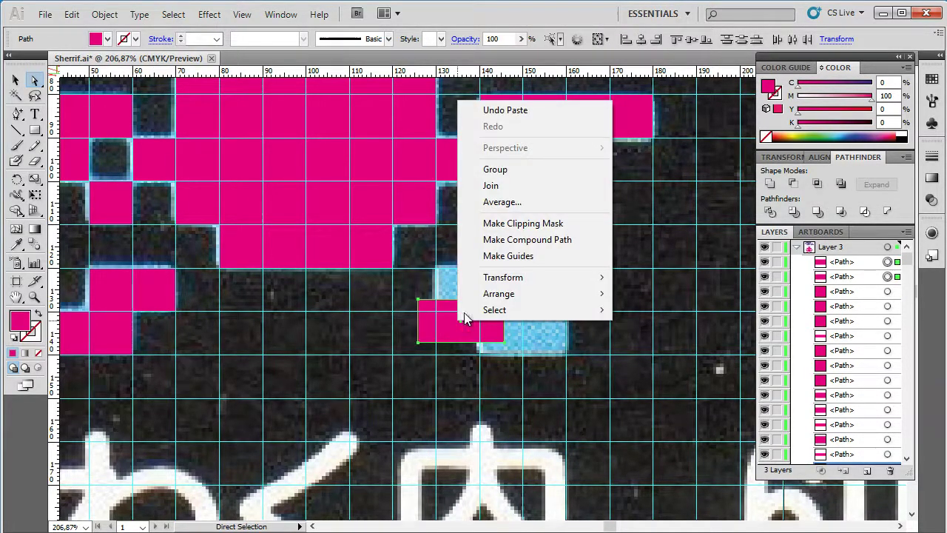
mouse_move(503, 277)
left_click(655, 330)
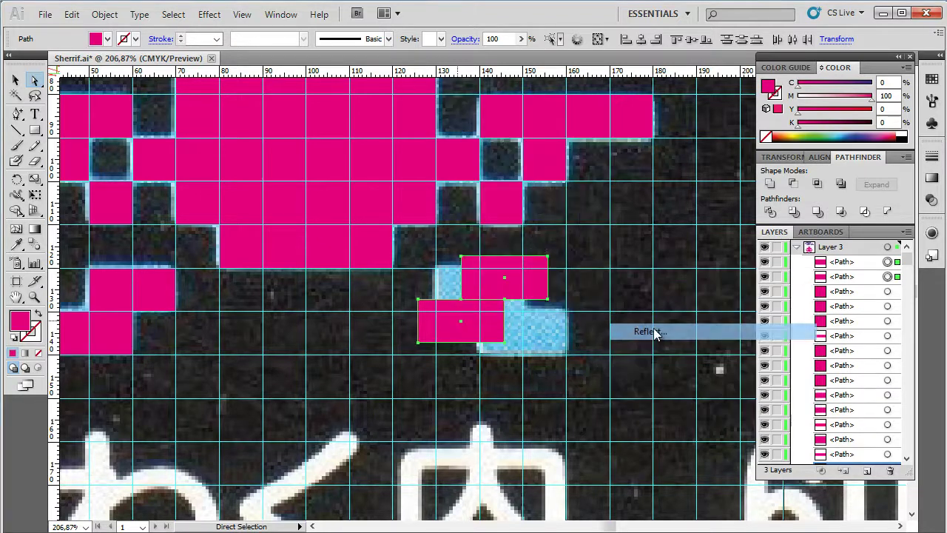
left_click(540, 228)
left_click_drag(512, 334, 520, 339)
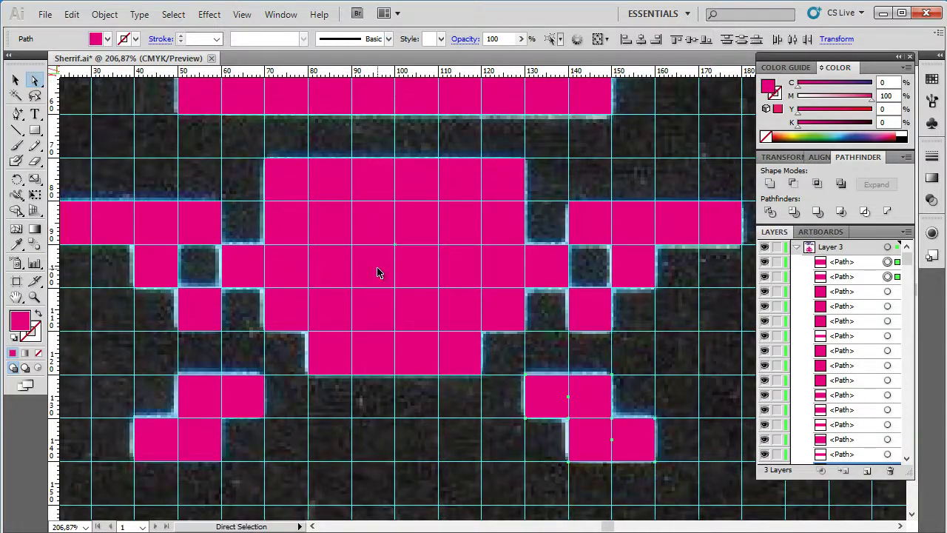
Make the face block 50% transparent, draw a 10 mm left-eye square and copy it to the right eye
left_click(479, 43)
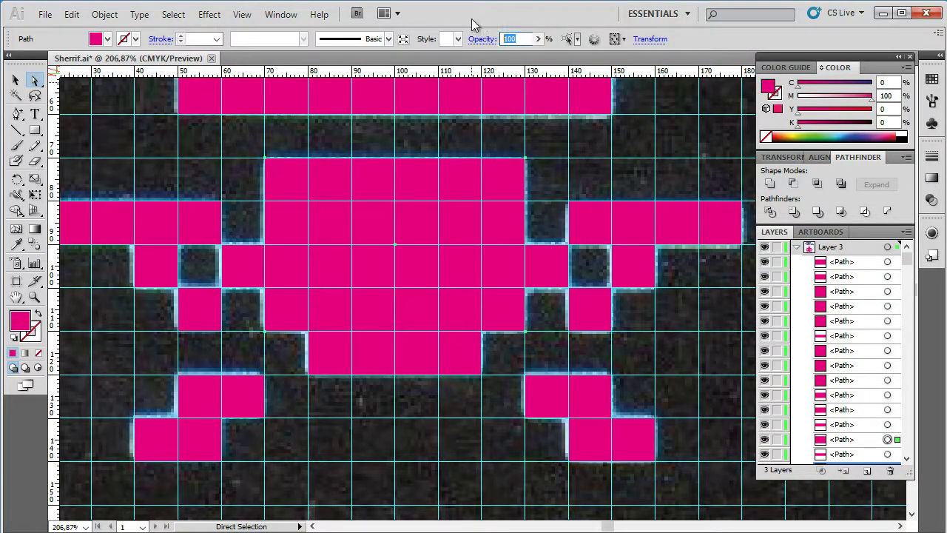
type("50")
key("Return")
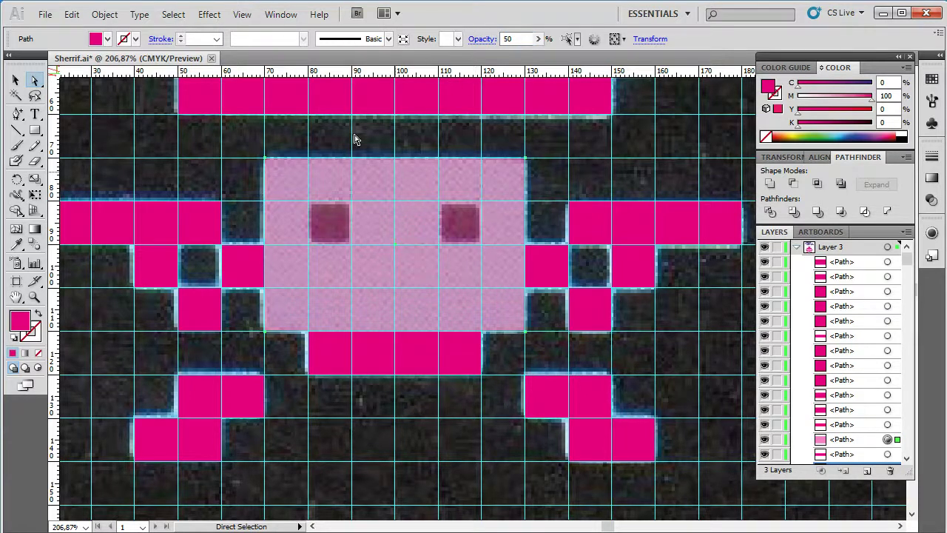
left_click(35, 130)
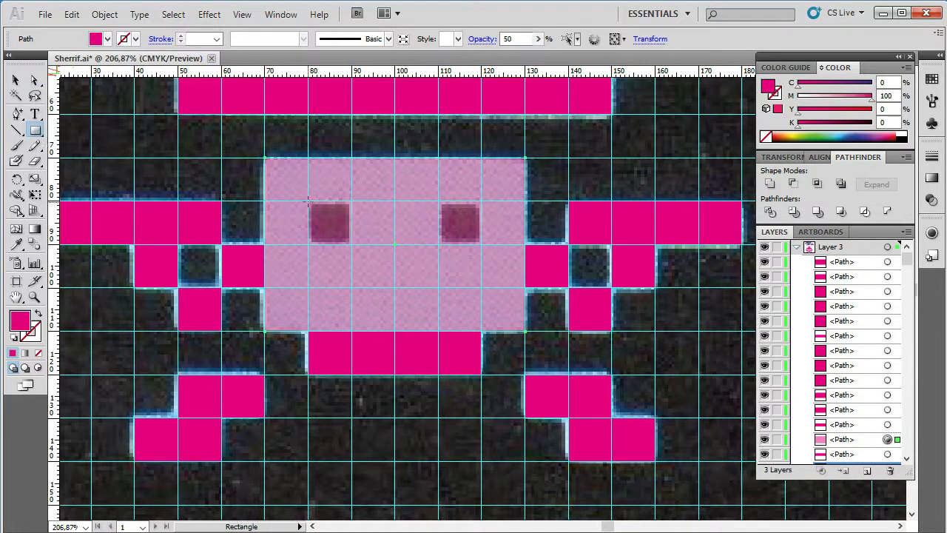
left_click_drag(308, 201, 351, 244)
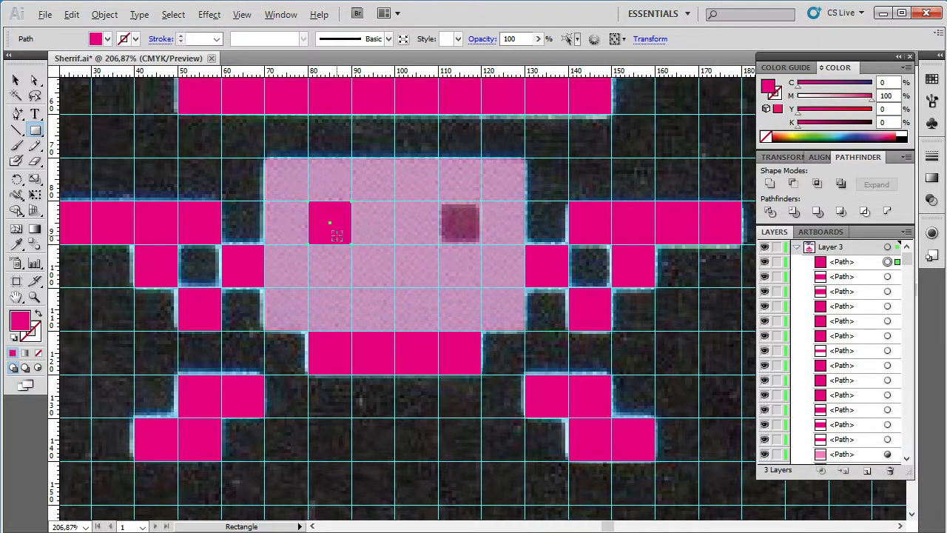
key("alt+v")
key("Escape")
left_click(331, 225)
key("Escape")
key("a")
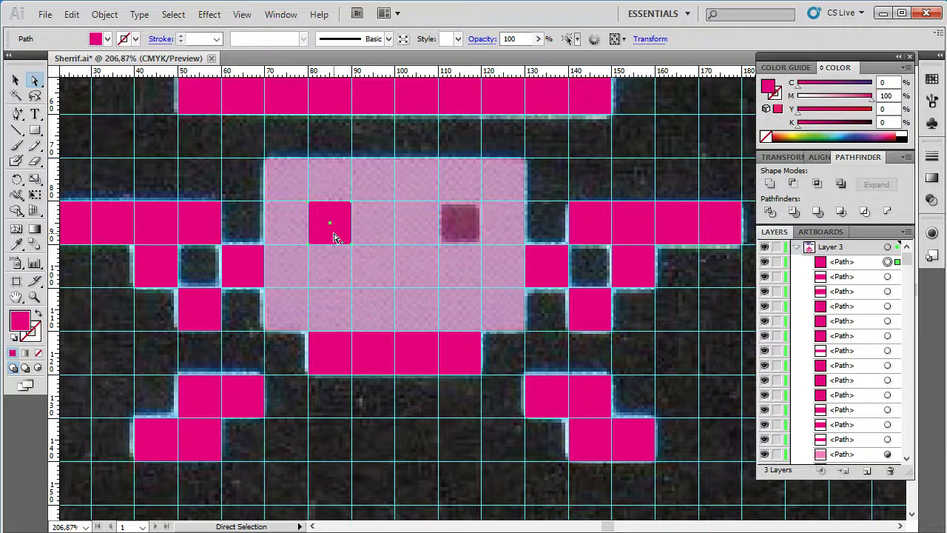
left_click_drag(334, 237, 463, 236)
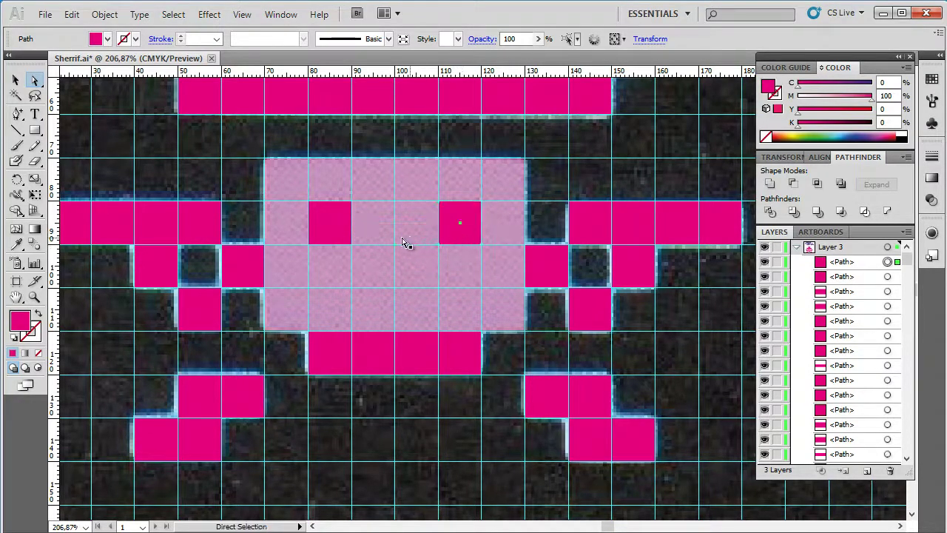
Restore the face block to 100% opacity and punch both eye squares out of it
left_click(378, 226)
scroll(884, 310, "down", 5)
scroll(883, 318, "up", 5)
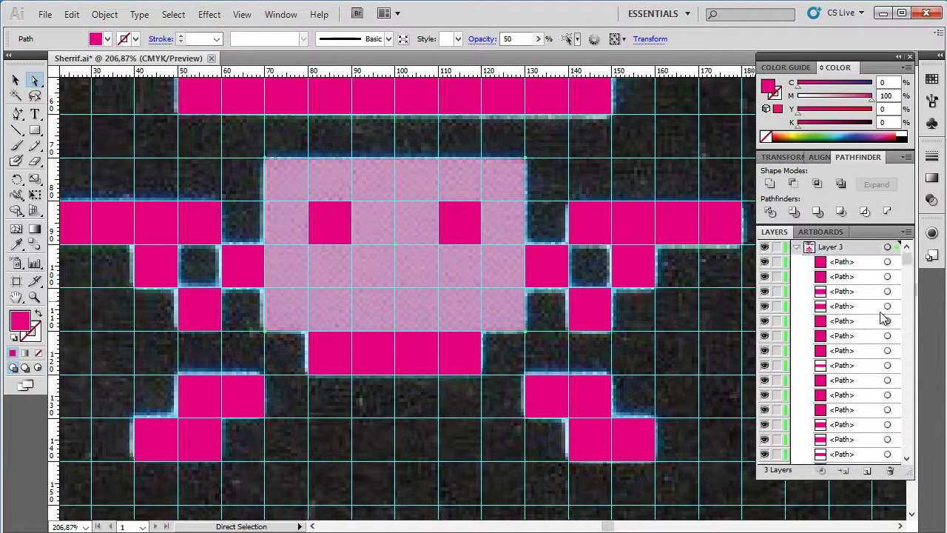
left_click(889, 262)
left_click(503, 39)
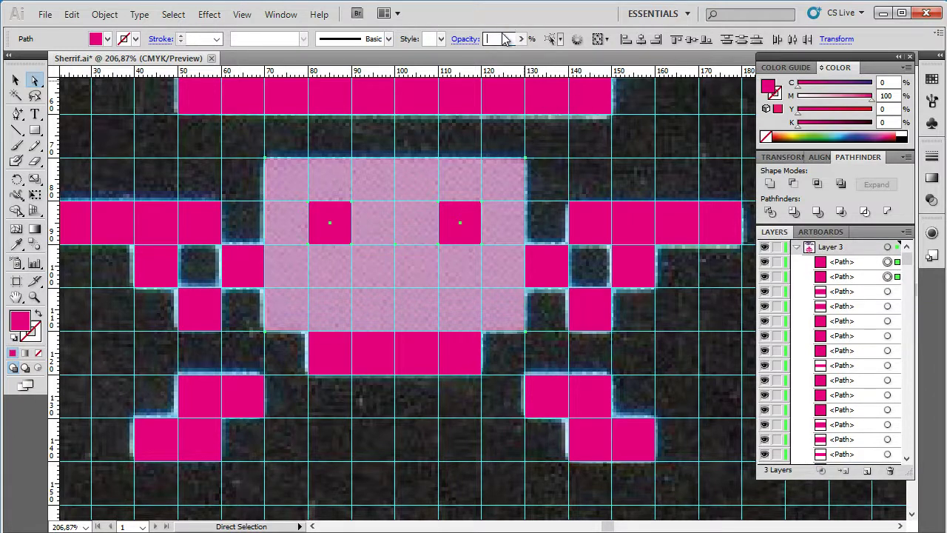
key("Return")
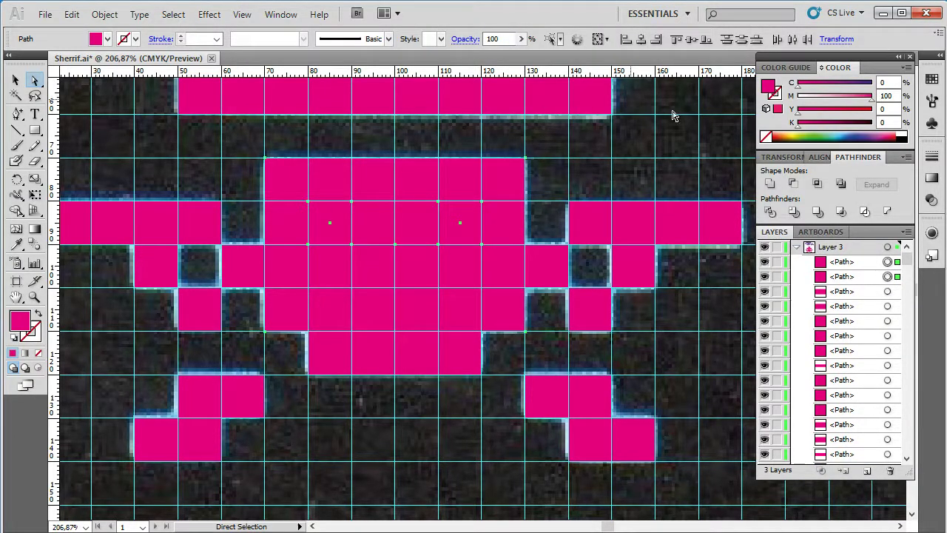
left_click(841, 184)
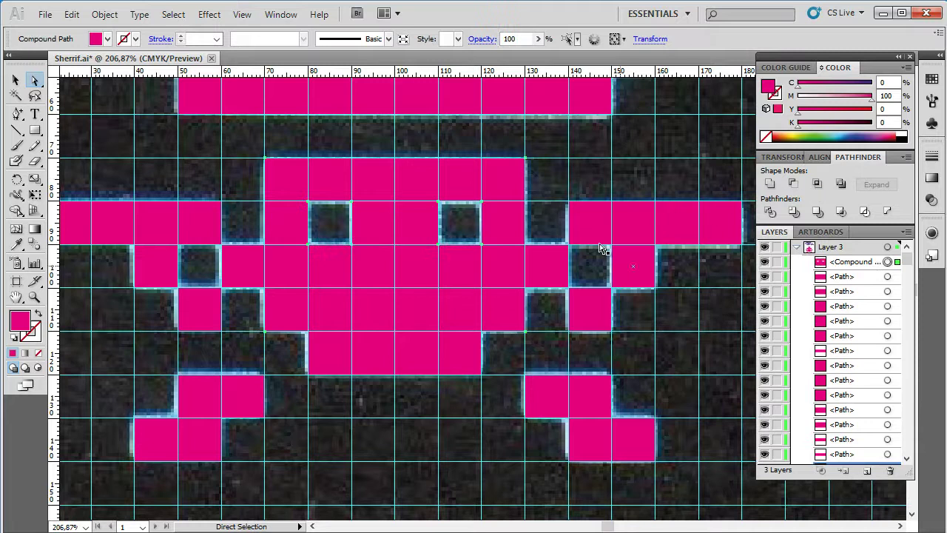
left_click(552, 187)
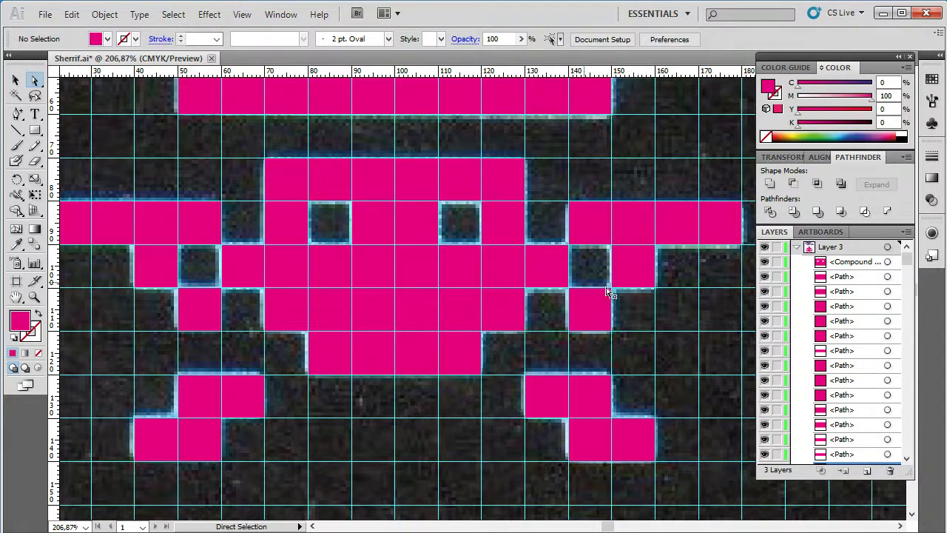
Select all the cowboy's squares except the Vulture and unite them into one shape
left_click(892, 251)
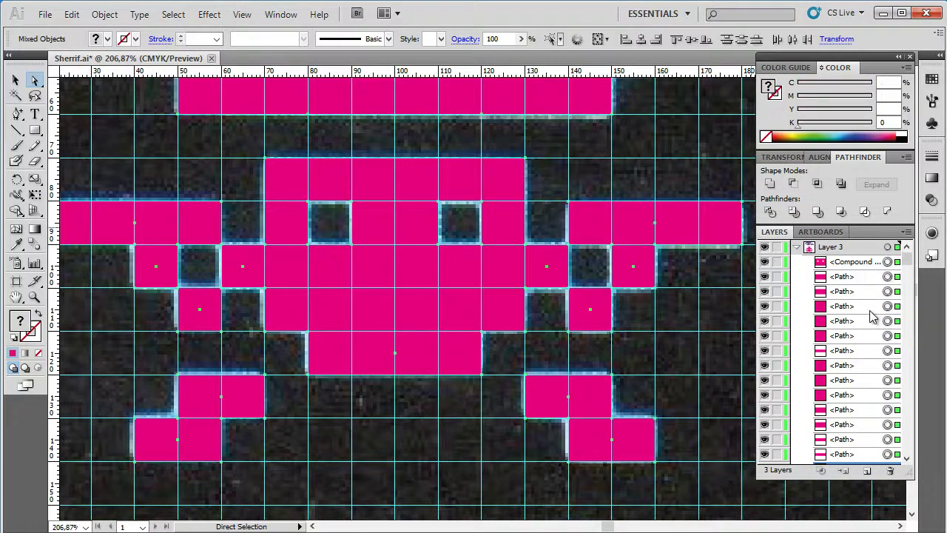
scroll(872, 317, "down", 5)
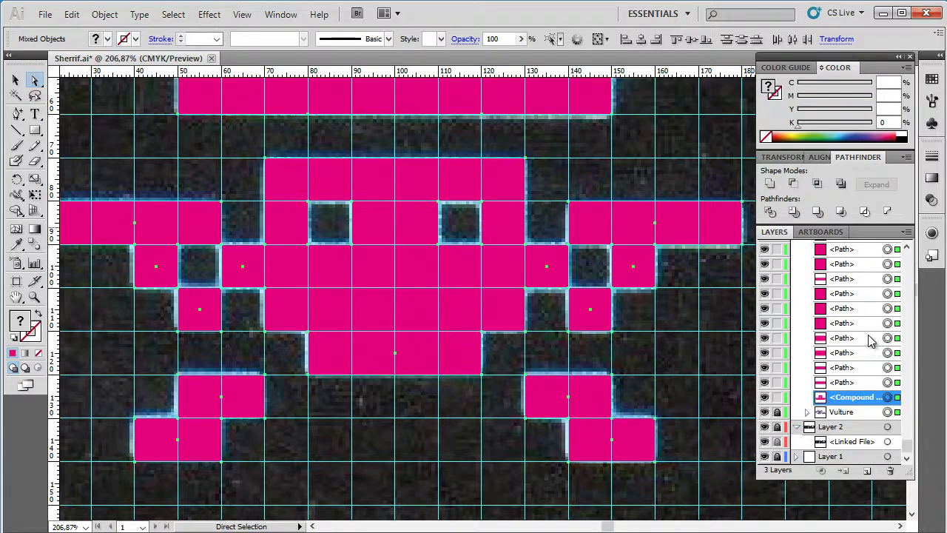
left_click(895, 413, "shift")
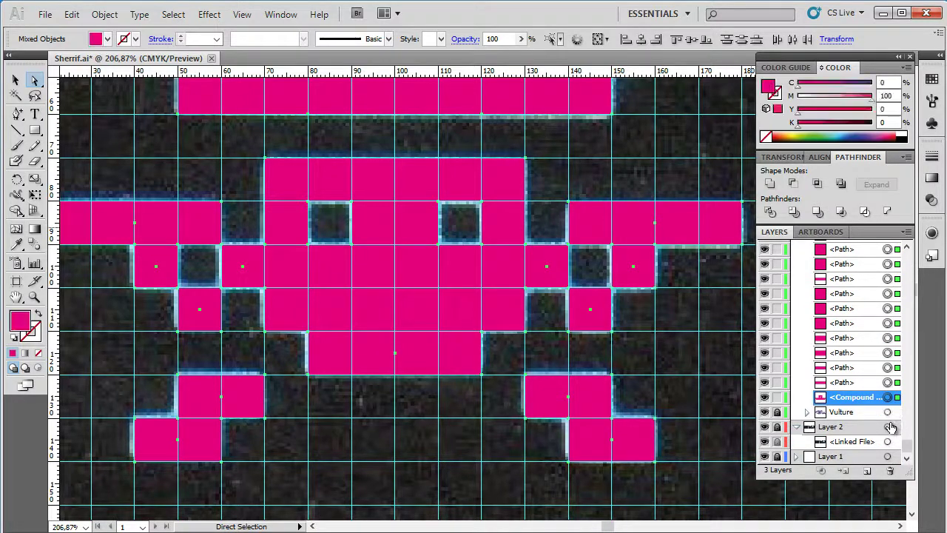
left_click(770, 185)
left_click(808, 262)
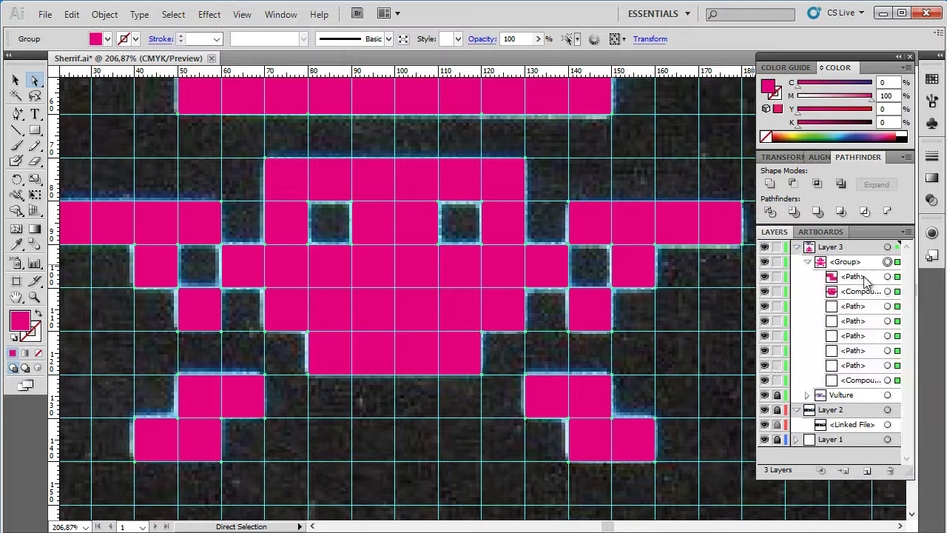
left_click(887, 276)
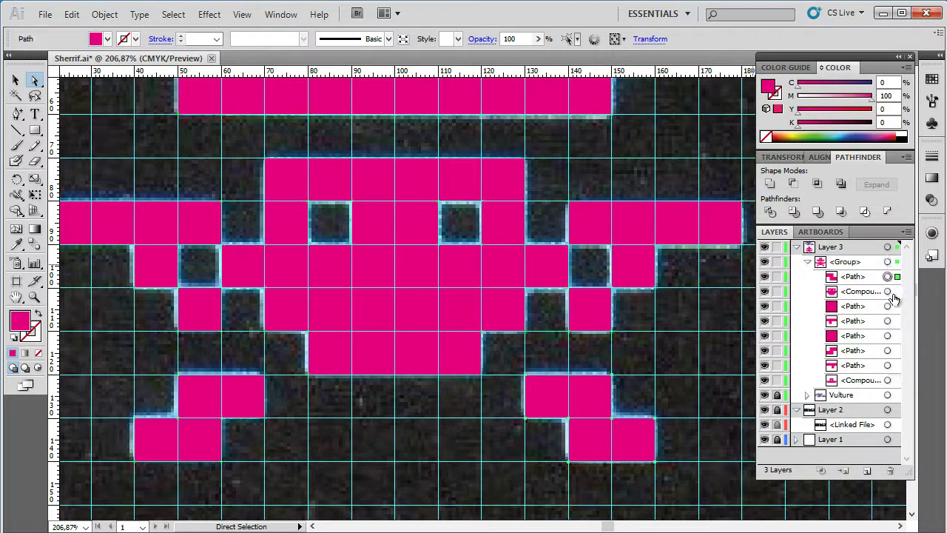
left_click(888, 292)
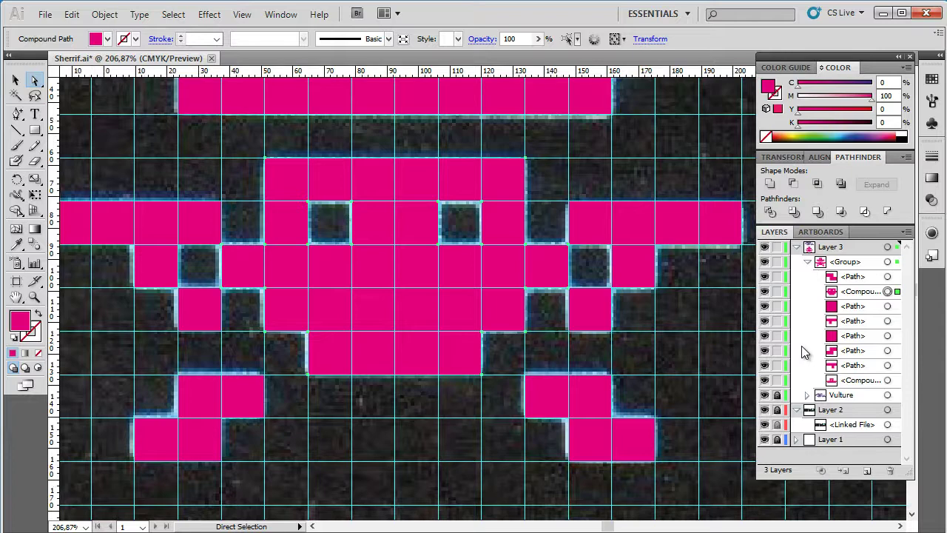
Rename the merged group in Layer 3 to Cowboy
key("ctrl+minus")
key("ctrl+minus")
key("ctrl+minus")
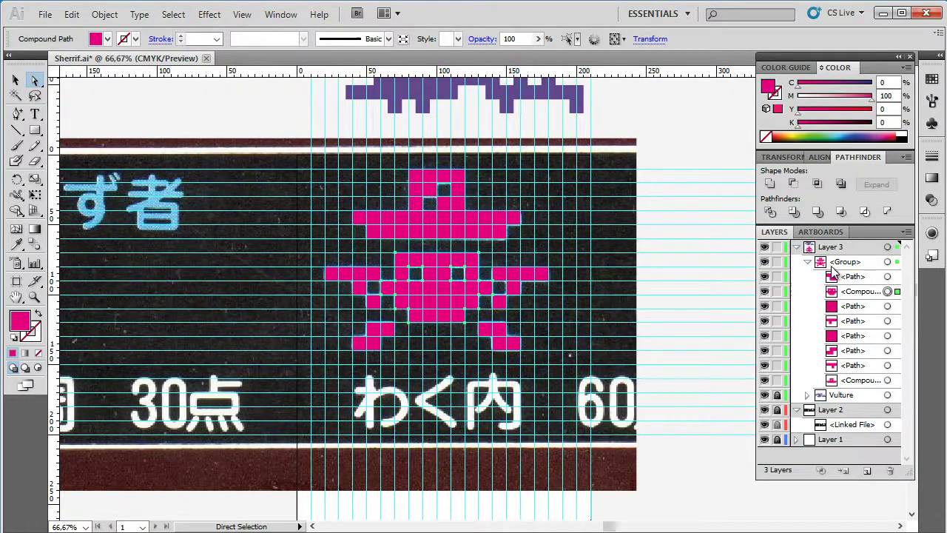
left_click(807, 261)
double_click(851, 263)
type("Cow")
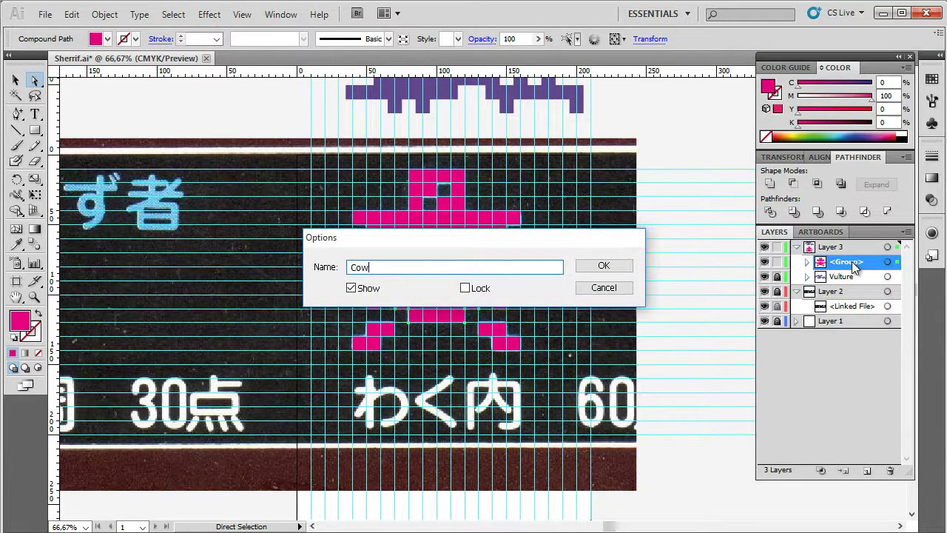
type("boy")
key("Return")
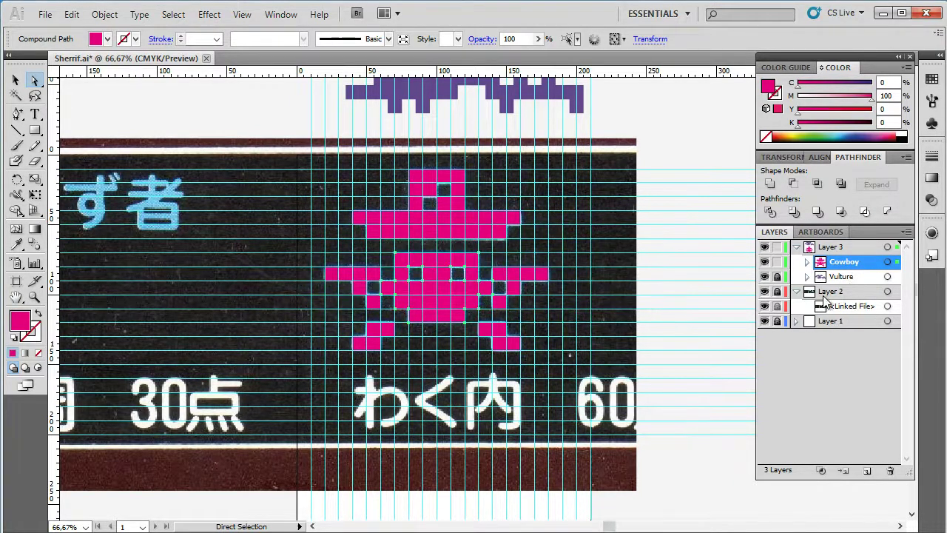
Shift the reference image left to reveal the blue cowboy, then zoom in on its light blue
left_click(669, 462)
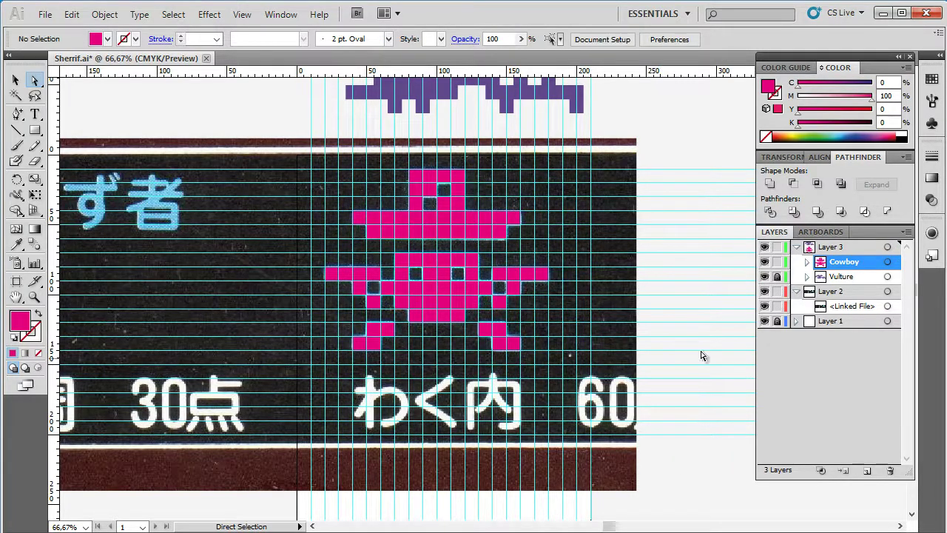
left_click_drag(291, 475, 100, 491)
key("z")
left_click_drag(148, 215, 296, 305)
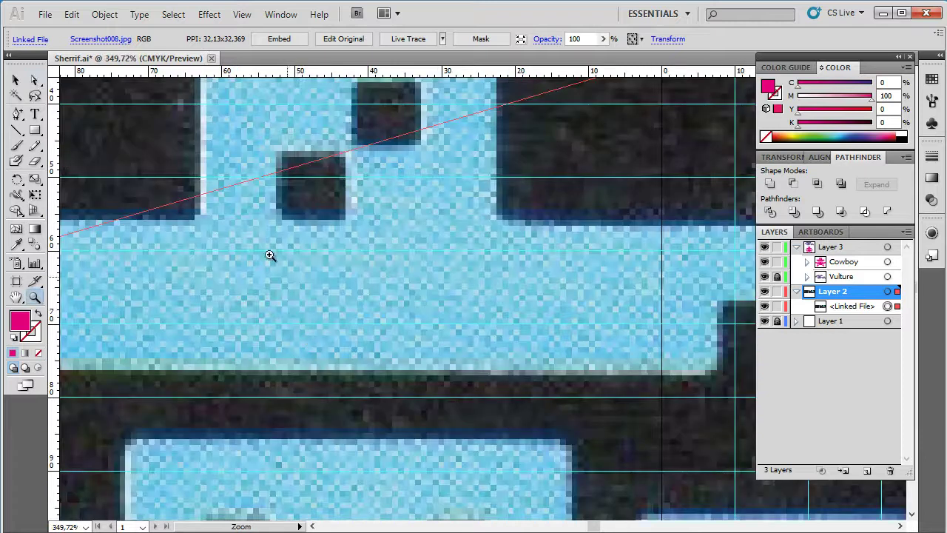
left_click_drag(270, 255, 308, 369)
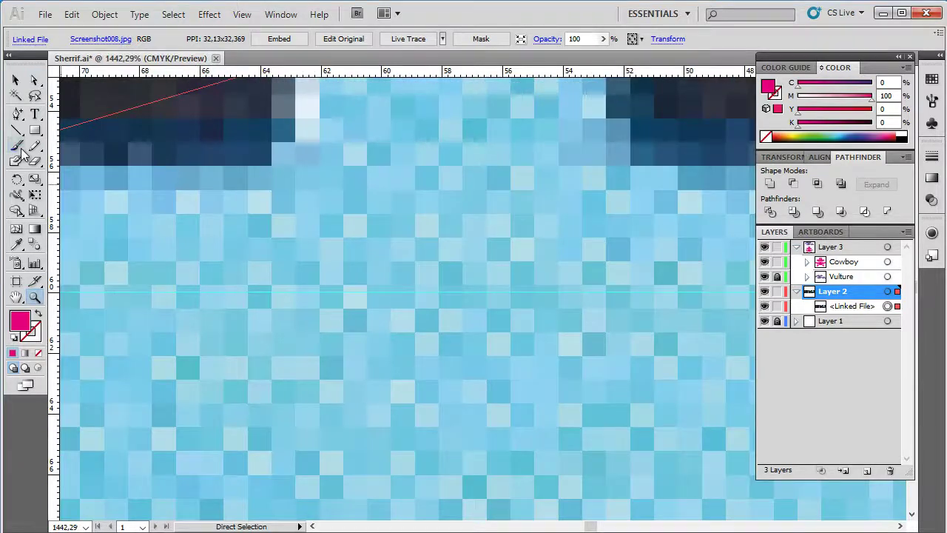
Sample the light blue (C 59.11, M 5.05, Y 13.67, K 0) as fill, then zoom back out
left_click(18, 245)
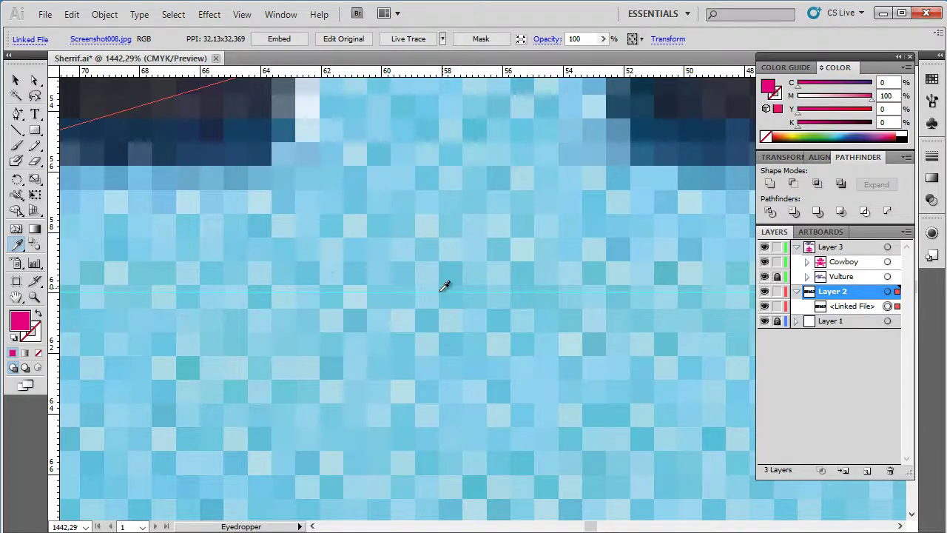
left_click(361, 313)
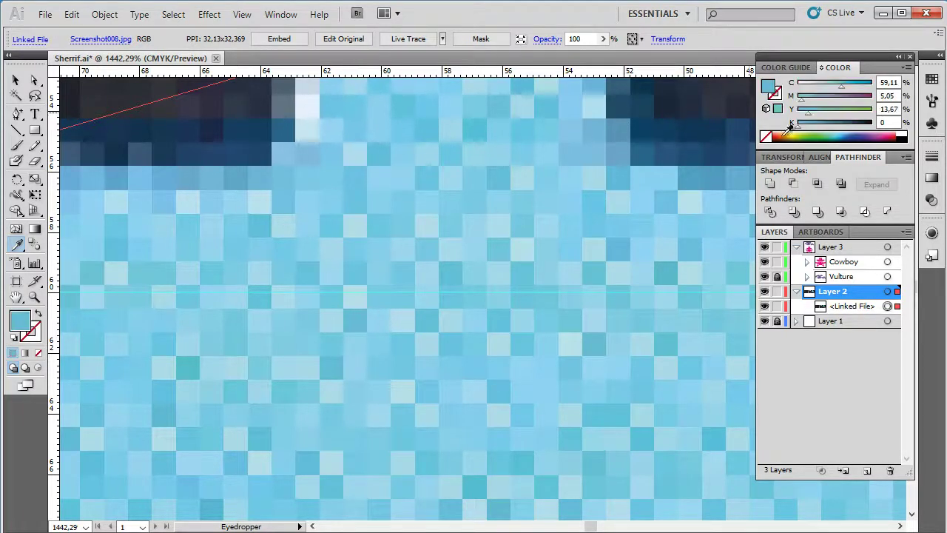
key("ctrl+minus")
key("ctrl+minus")
key("ctrl+minus")
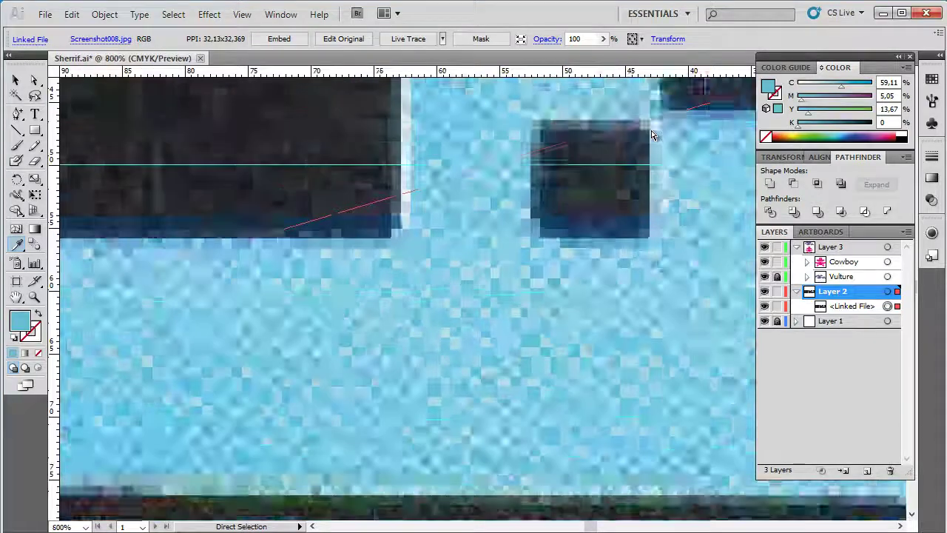
key("ctrl+minus")
key("ctrl+minus")
key("ctrl+minus")
key("ctrl+minus")
key("ctrl+minus")
key("ctrl+minus")
Draw a light blue sample square above the reference image
key("ctrl+plus")
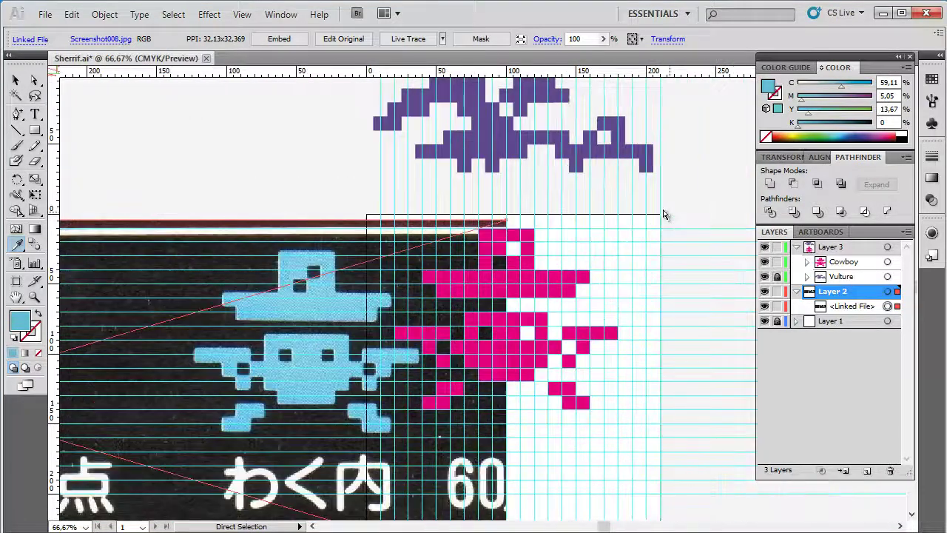
left_click(36, 130)
mouse_move(226, 128)
left_mouse_down()
mouse_move(289, 173)
mouse_move(288, 190)
left_mouse_up()
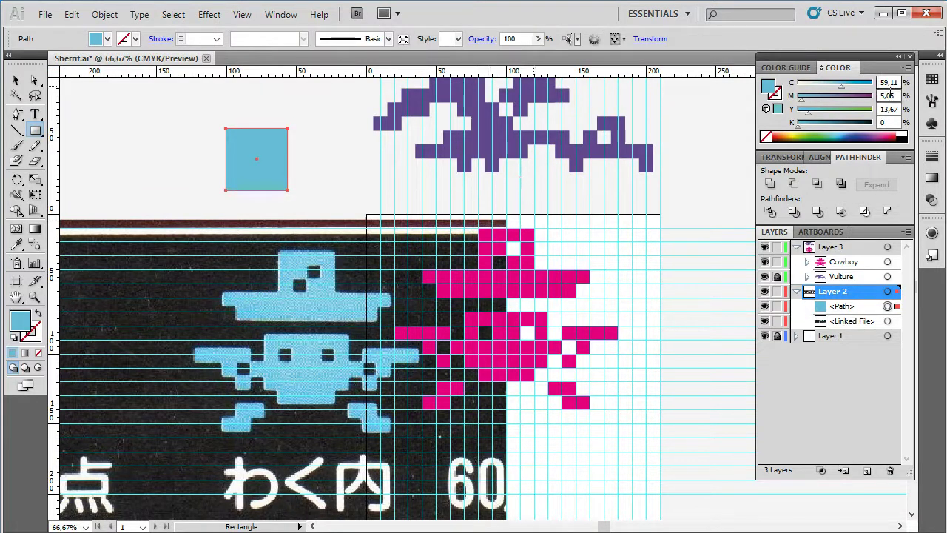
Round the square's fill to C 55, M 0, Y 10, K 0
type("60")
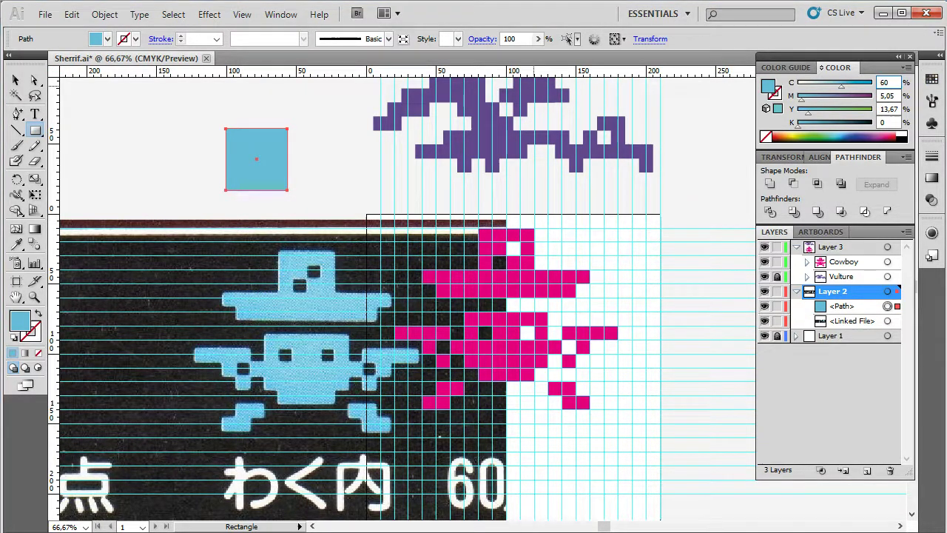
key("Tab")
type("5")
key("Tab")
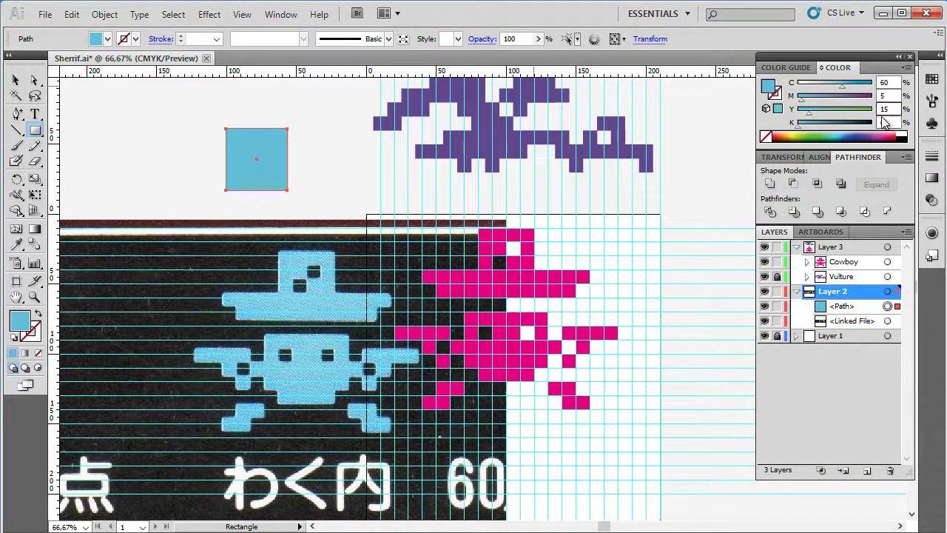
key("Return")
type("10")
key("Return")
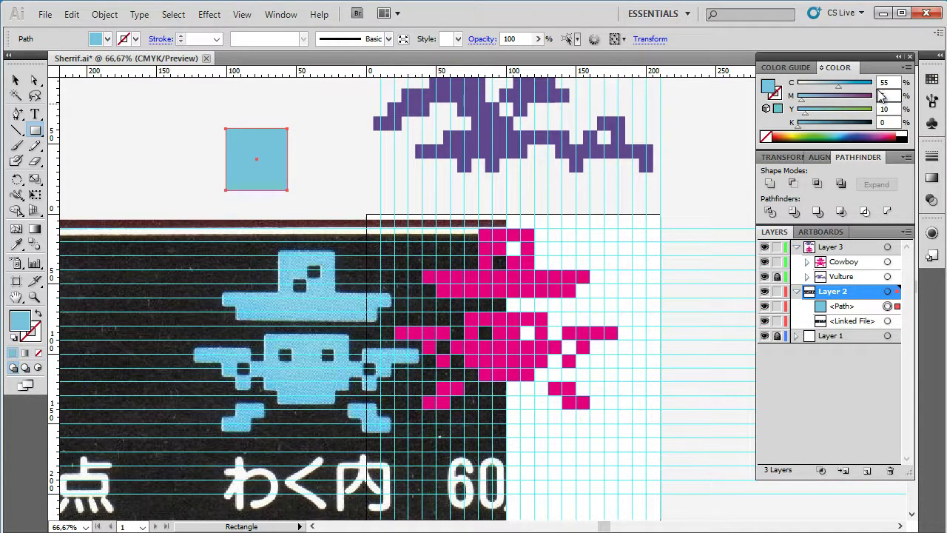
key("Return")
left_click(888, 261)
Recolour the Cowboy artwork with the sample square's light blue
key("i")
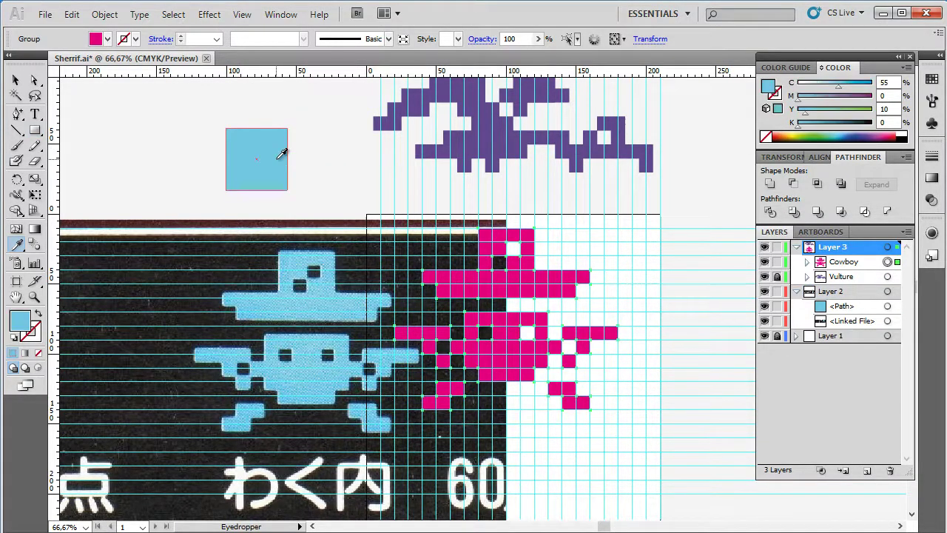
left_click(278, 156)
key("a")
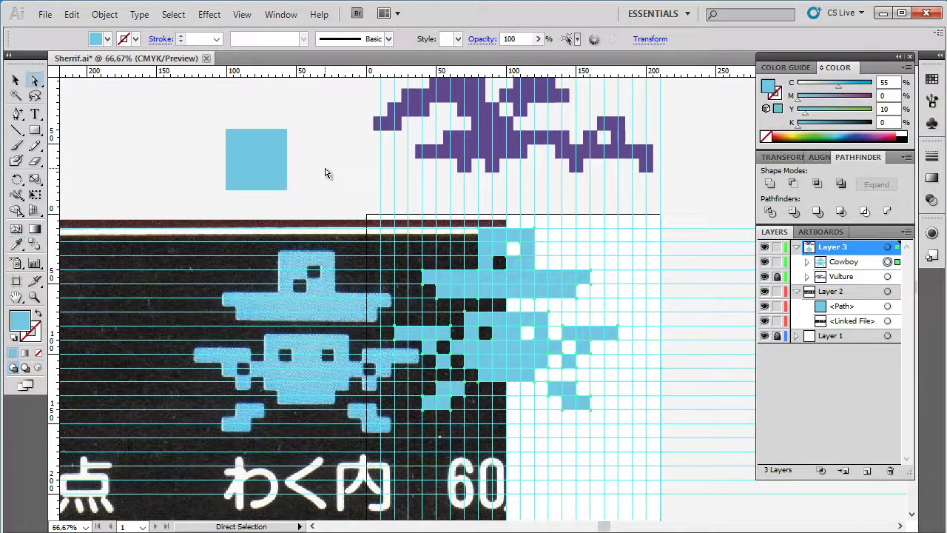
left_click(334, 194)
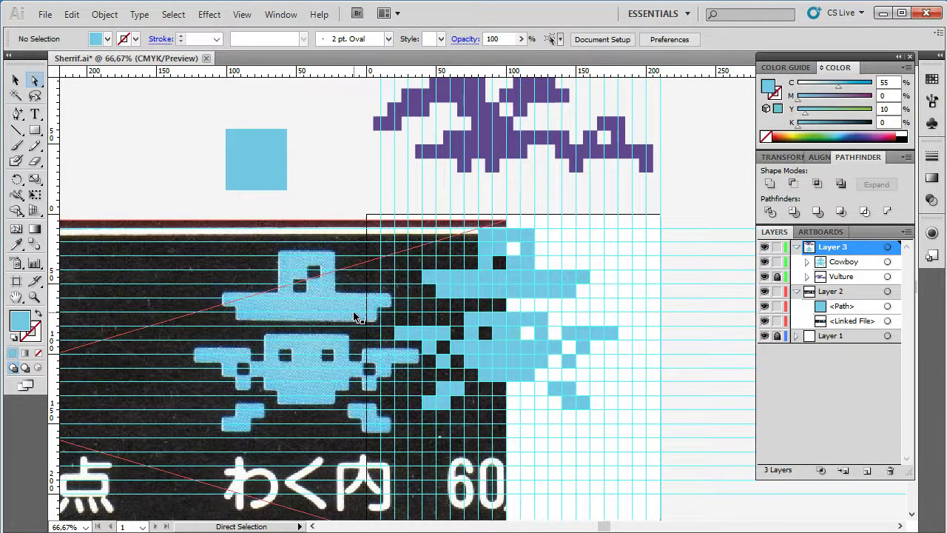
key("ctrl+minus")
key("ctrl+minus")
key("ctrl+minus")
key("ctrl+minus")
key("ctrl+minus")
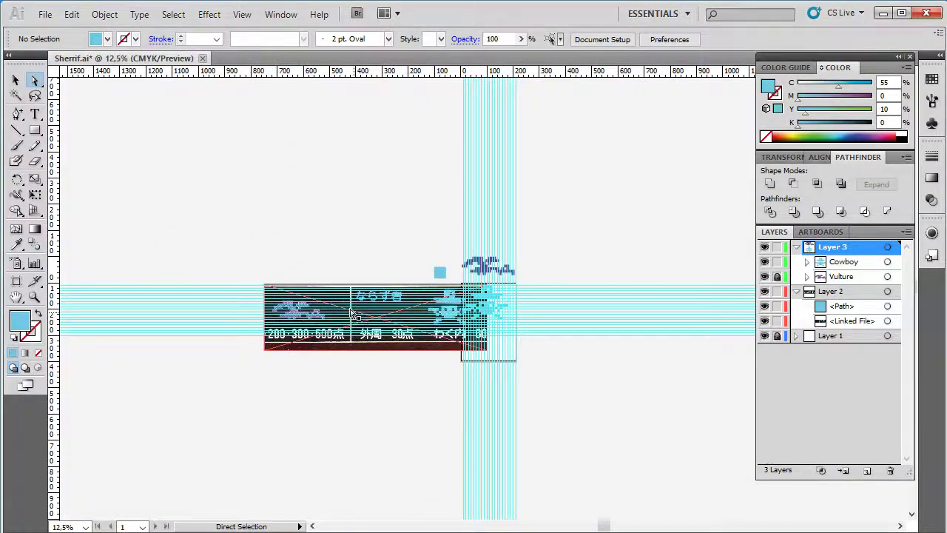
Delete the linked reference image and the sample square from Layer 2
left_click(377, 350)
key("Delete")
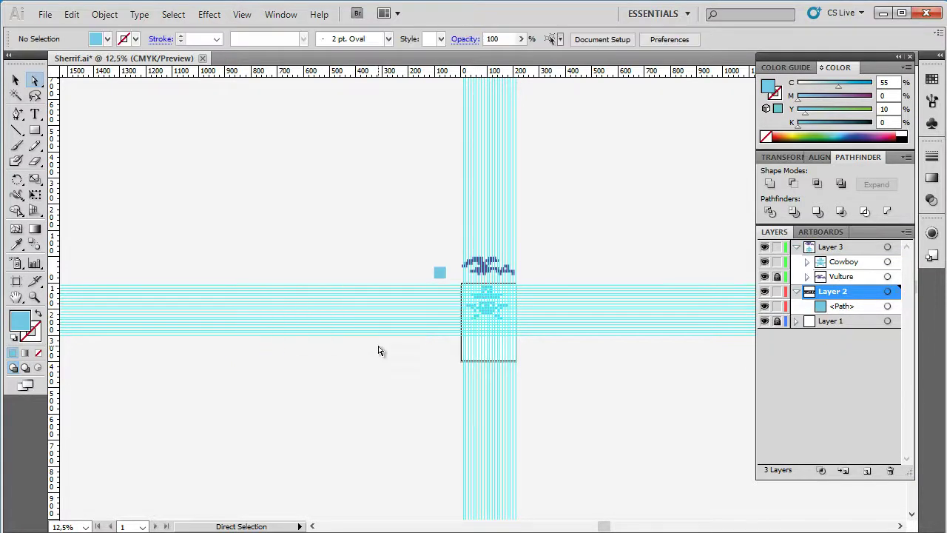
left_click(843, 308)
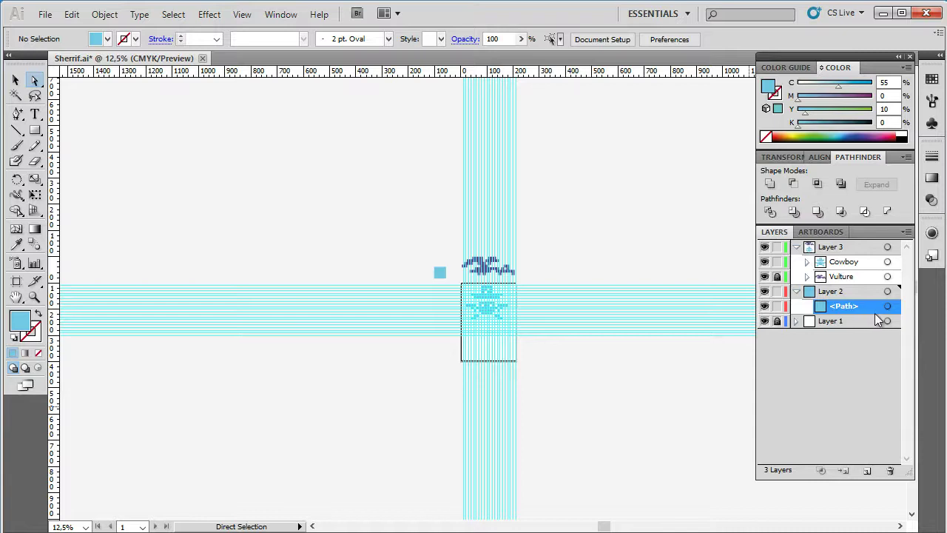
left_click(892, 306)
key("Delete")
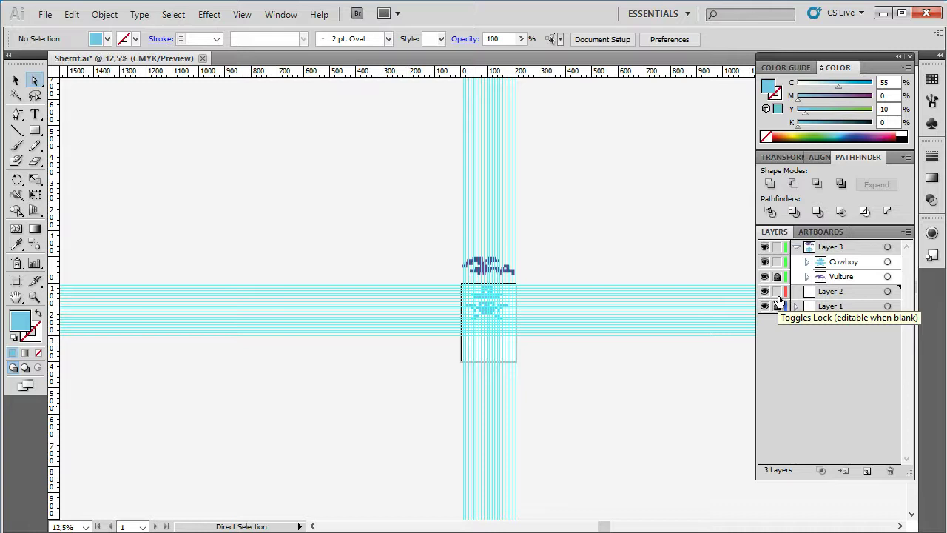
Hide the guide grid layer and zoom in on the cowboy and vulture
left_click(765, 305)
key("z")
left_click_drag(510, 333, 537, 347)
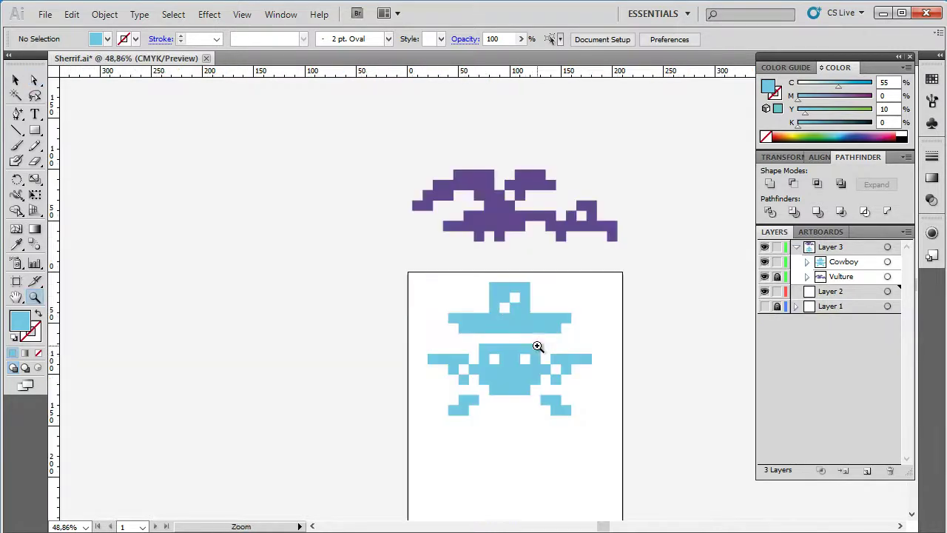
scroll(596, 310, "right", 2)
scroll(597, 309, "down", 1)
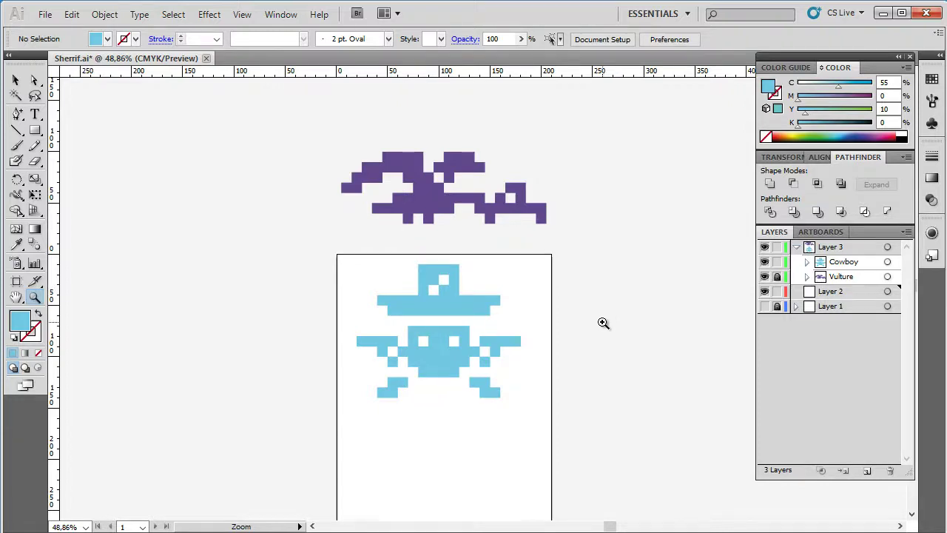
key("a")
key("z")
left_click_drag(400, 210, 574, 420)
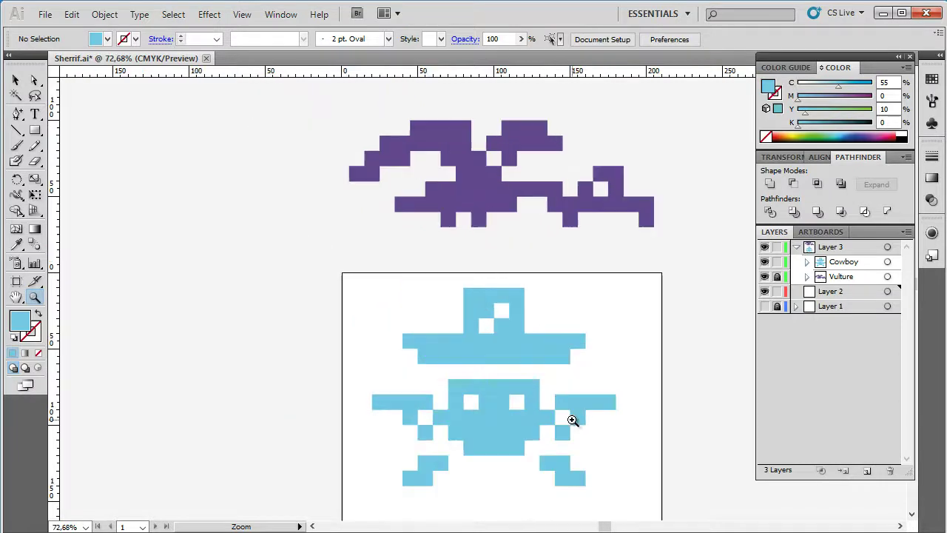
scroll(581, 416, "down", 2)
scroll(575, 410, "right", 2)
scroll(577, 409, "up", 2)
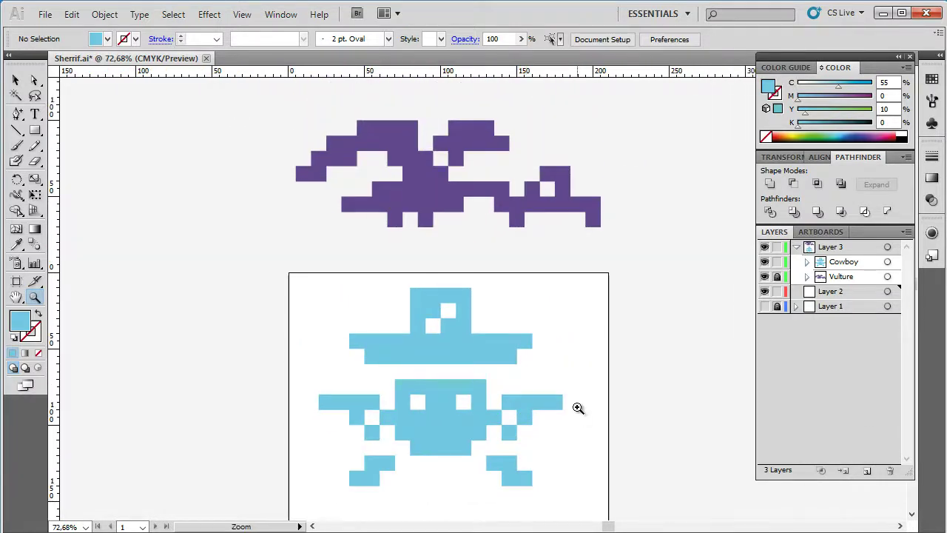
Move the light blue Cowboy artwork up beside the vulture, above the artboard
key("a")
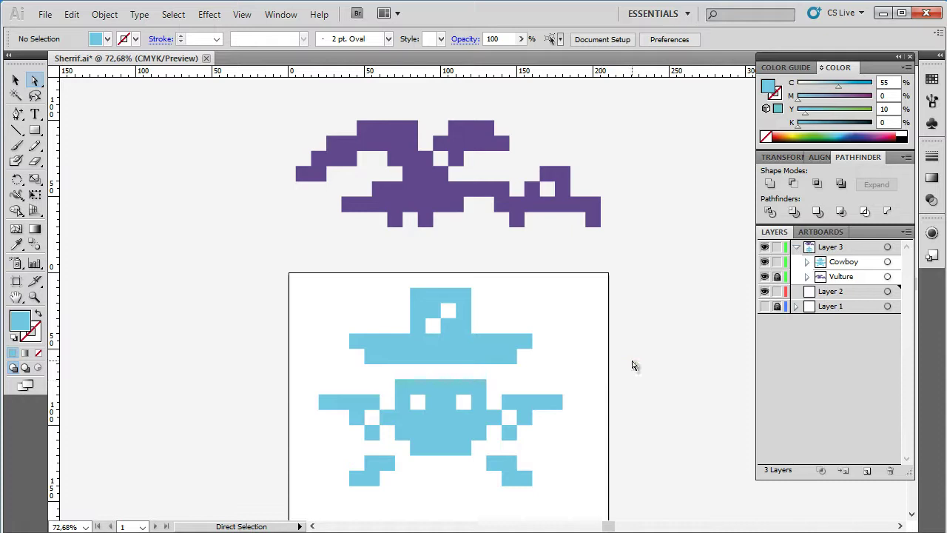
left_click(888, 262)
mouse_move(458, 437)
left_mouse_down()
mouse_move(176, 208)
mouse_move(199, 208)
left_mouse_up()
Nudge the cowboy further left and zoom out to 50%
key("shift+Left")
key("shift+Left")
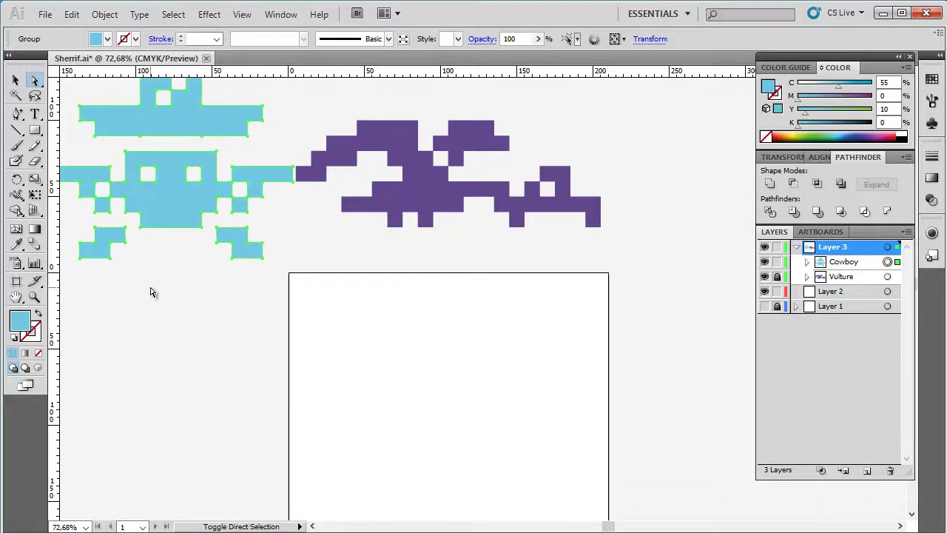
key("shift+Left")
key("shift+Left")
key("ctrl+minus")
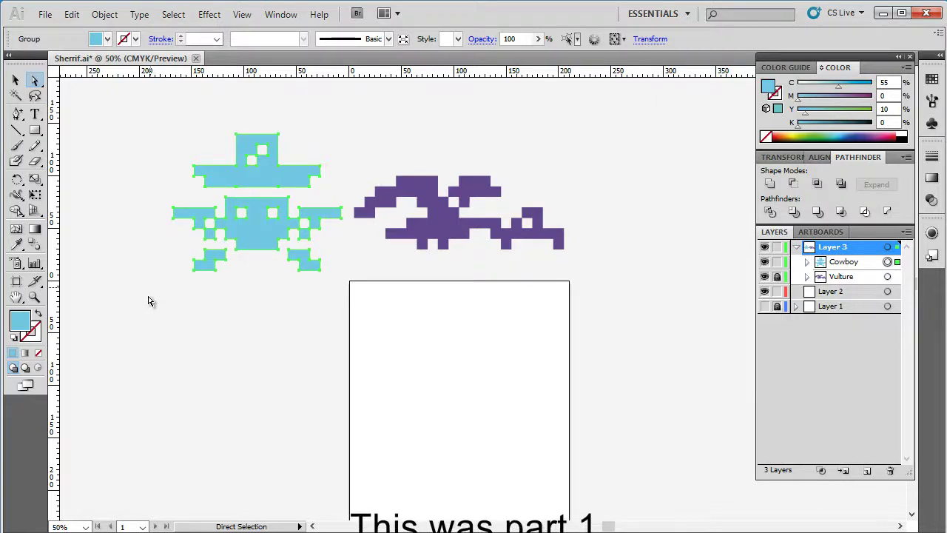
left_click(178, 338)
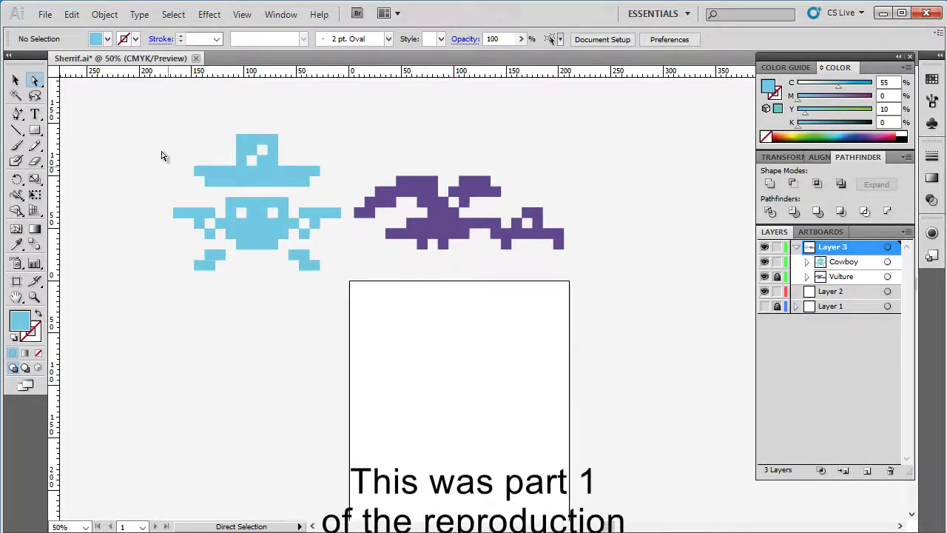
mouse_move(141, 119)
left_mouse_down()
mouse_move(626, 279)
mouse_move(589, 280)
left_mouse_up()
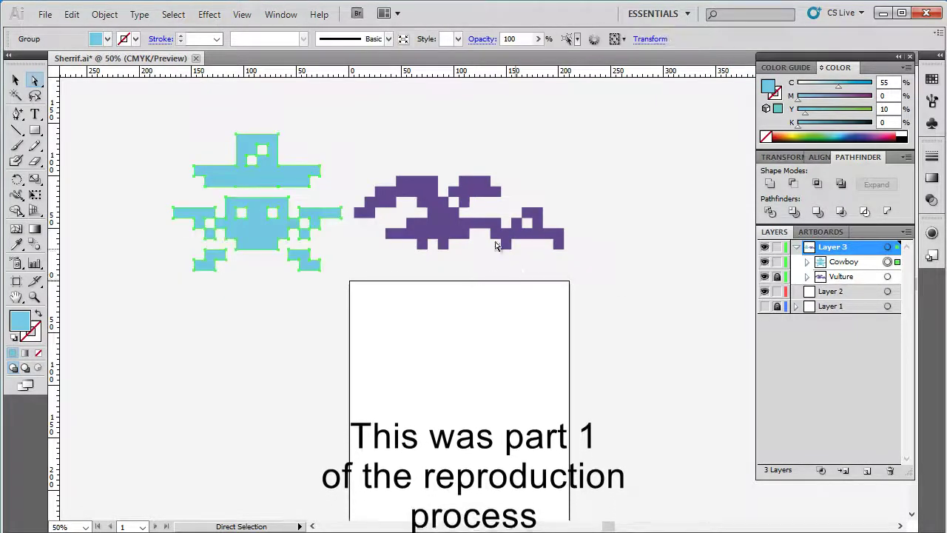
Unlock the Vulture and move it with the cowboy down onto the artboard
left_click(777, 276)
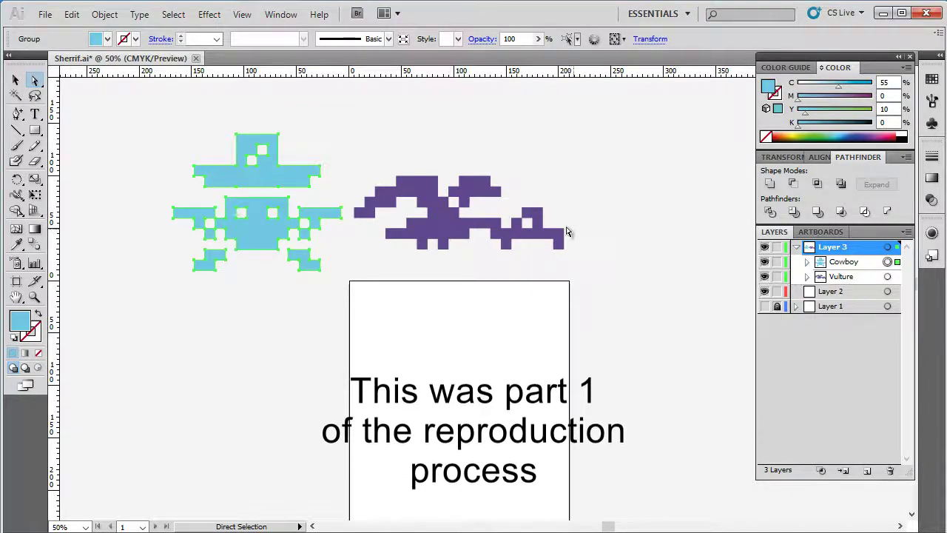
left_click(887, 246)
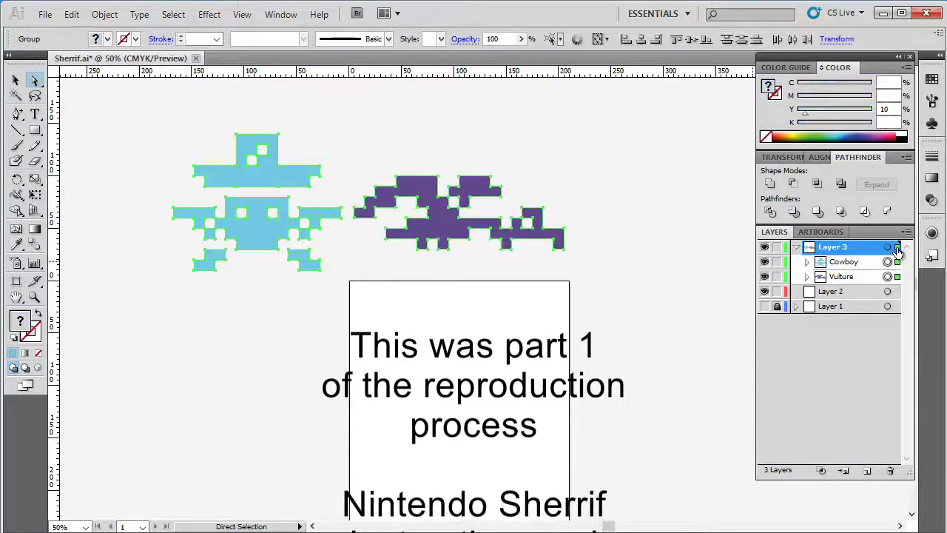
left_click_drag(419, 198, 491, 399)
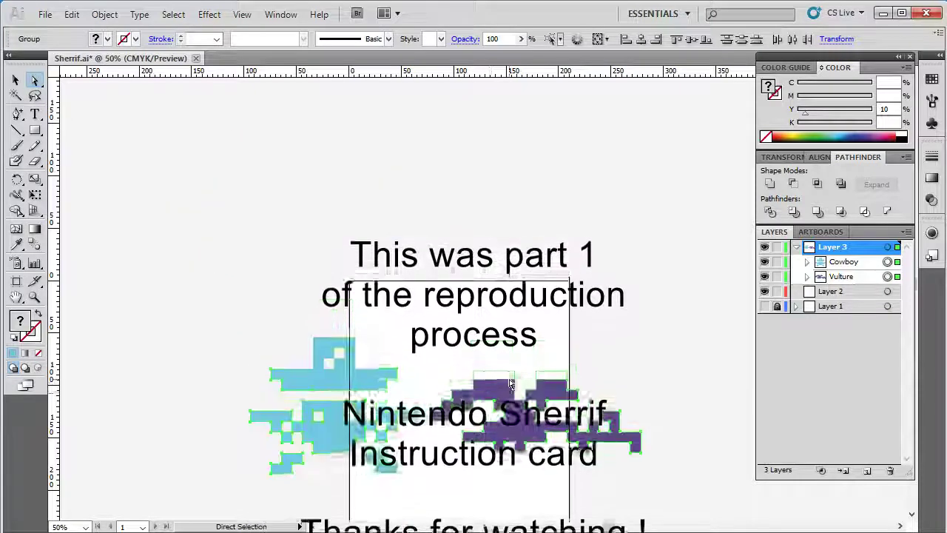
left_click(484, 403)
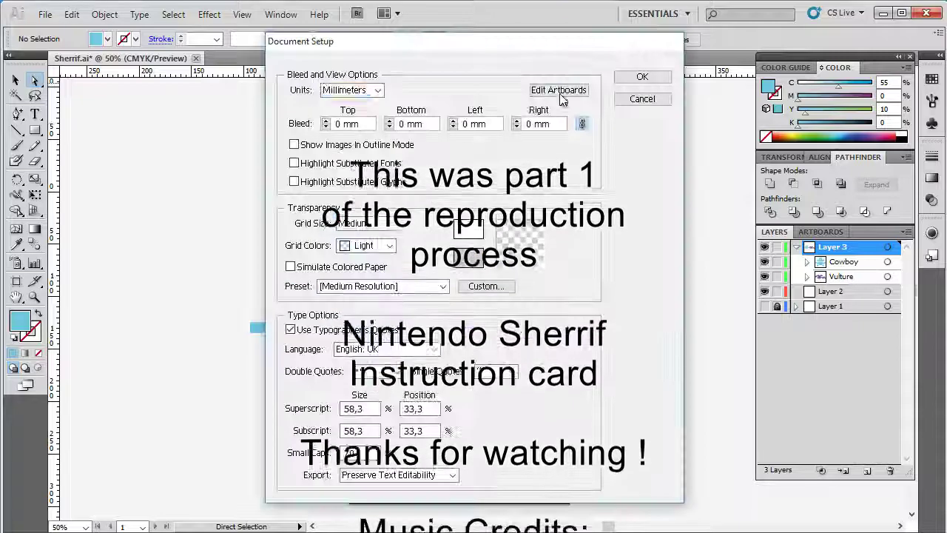
left_click(556, 92)
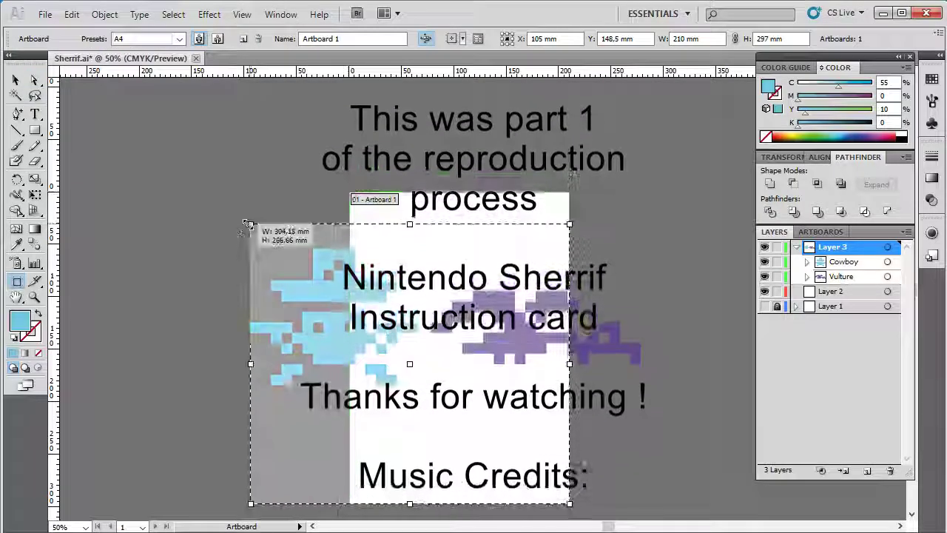
Crop the artboard to a wide frame tightly around the cowboy and vulture
left_click_drag(350, 194, 237, 229)
left_click_drag(569, 504, 663, 400)
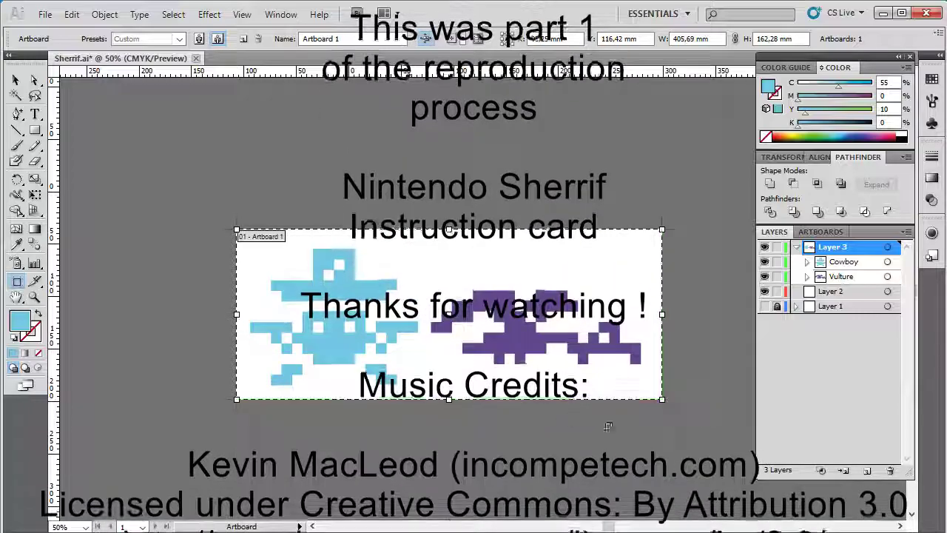
key("Escape")
key("Escape")
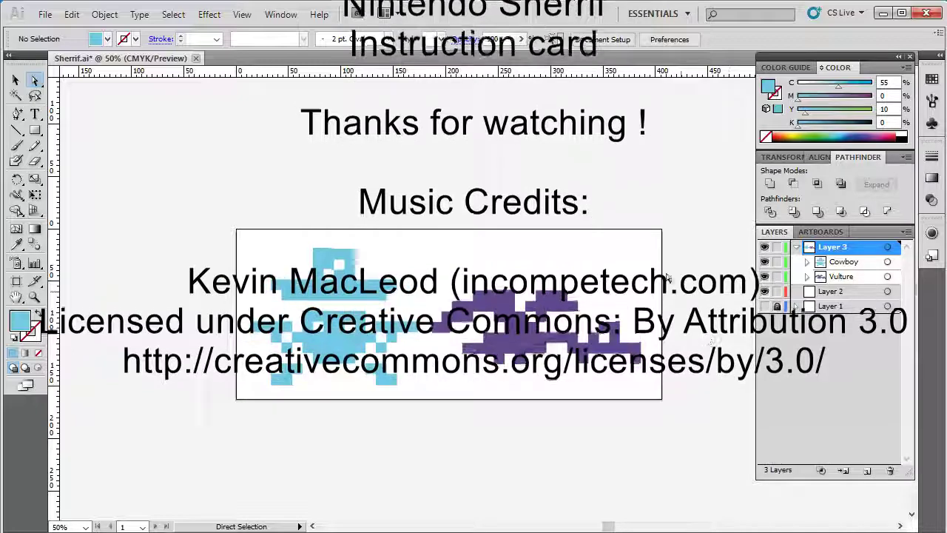
Hide the grid template layer and save Sherrif.ai
left_click(765, 306)
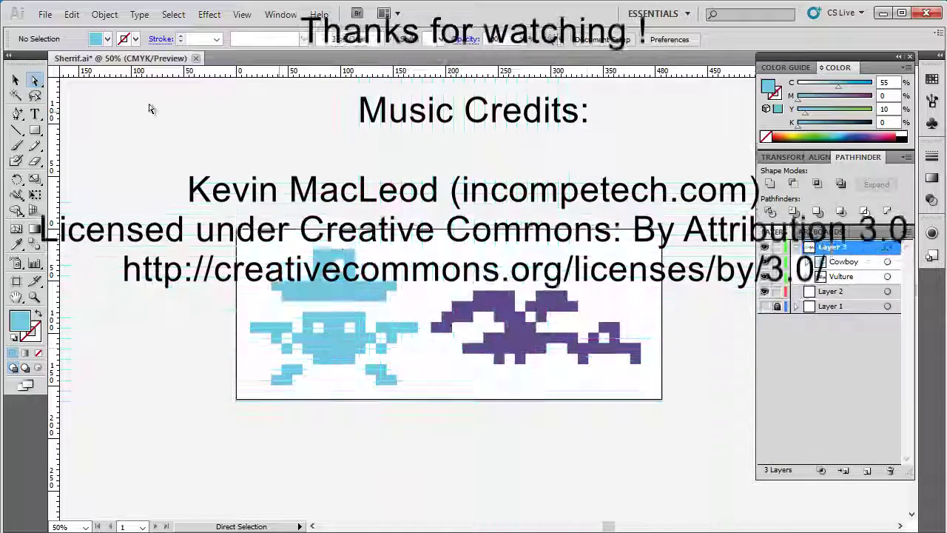
left_click(44, 14)
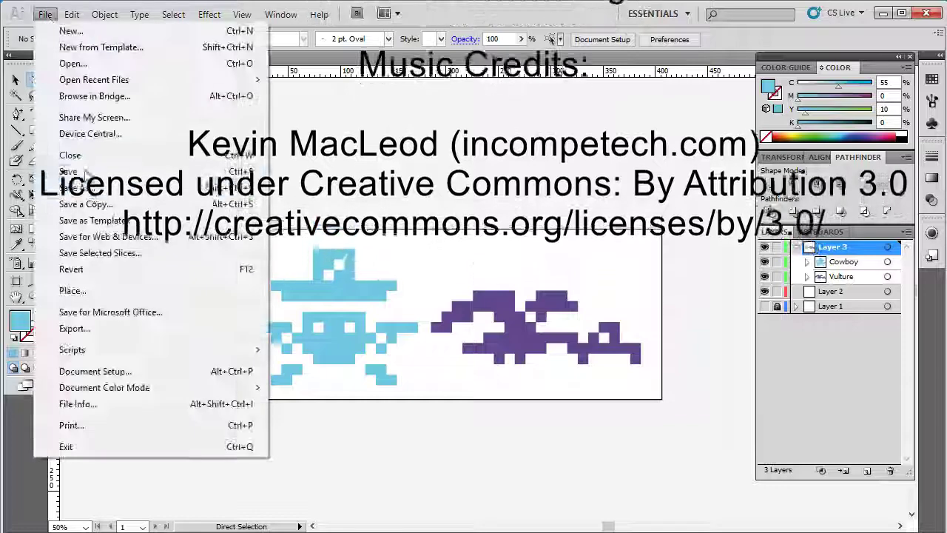
left_click(87, 177)
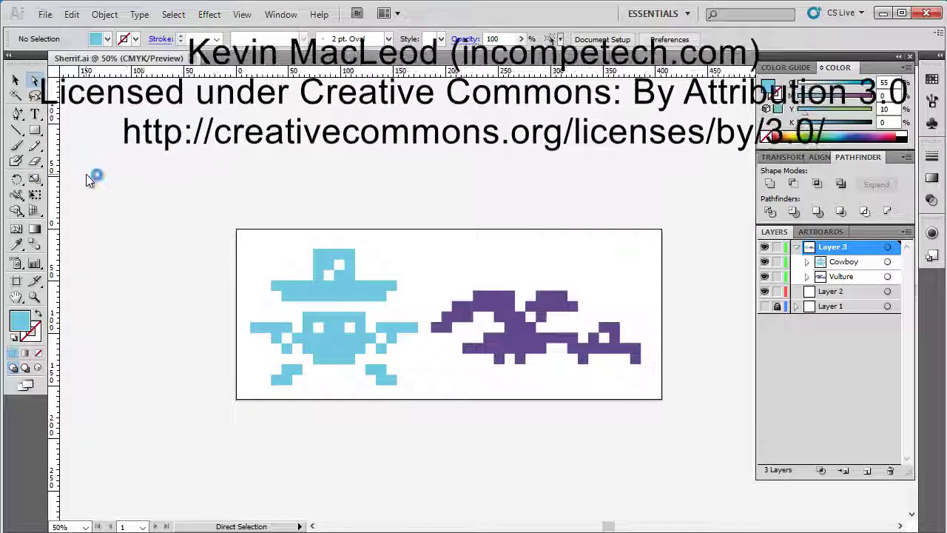